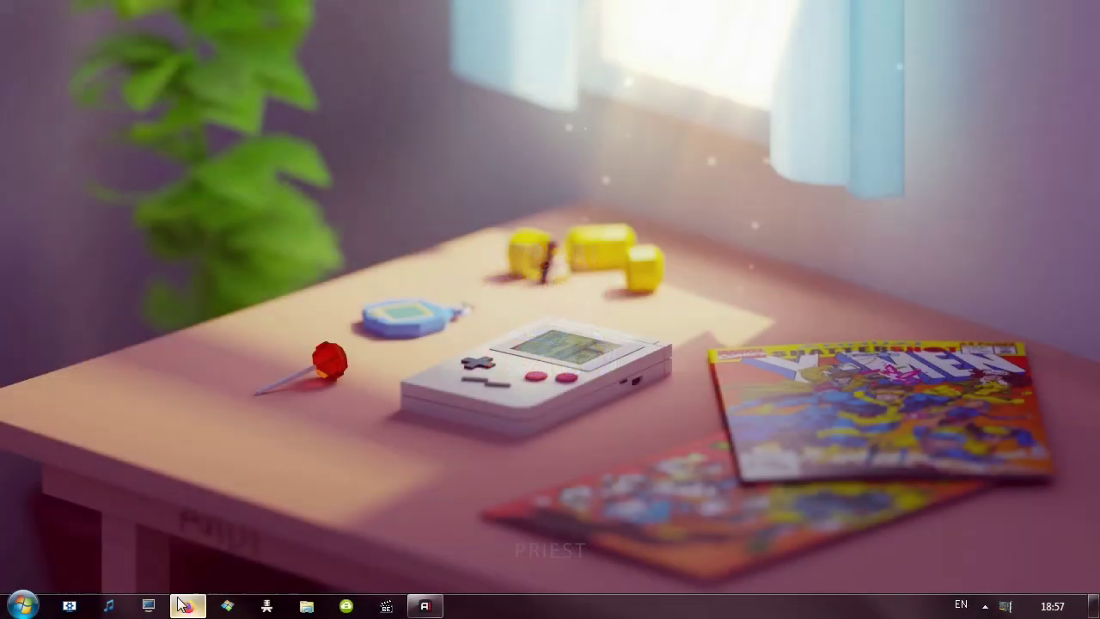
- Bring the Firefox window showing apowersoft.com to the front from the taskbar
mouse_move(181, 602)
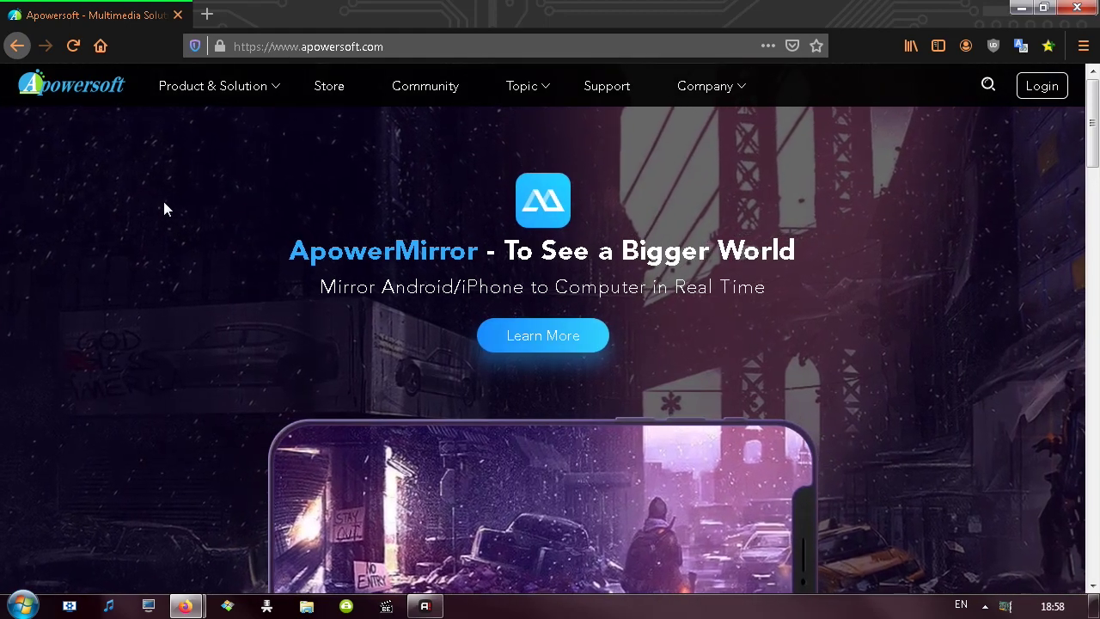
- Open Online > Screen Recorder from Product & Solution and jump to its Features section
mouse_move(191, 89)
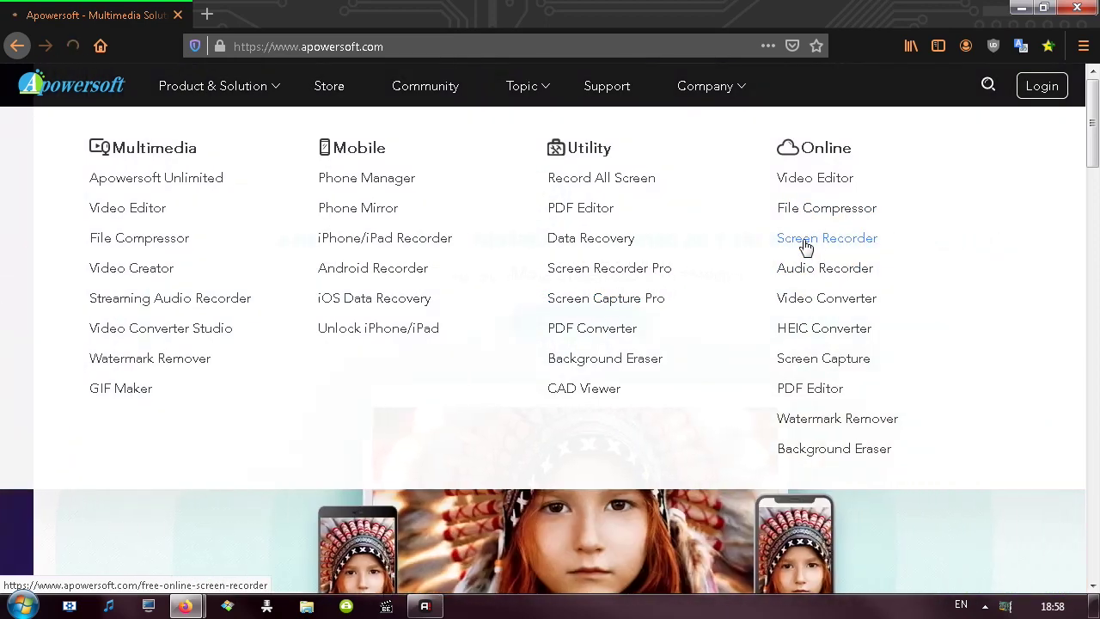
left_click(805, 245)
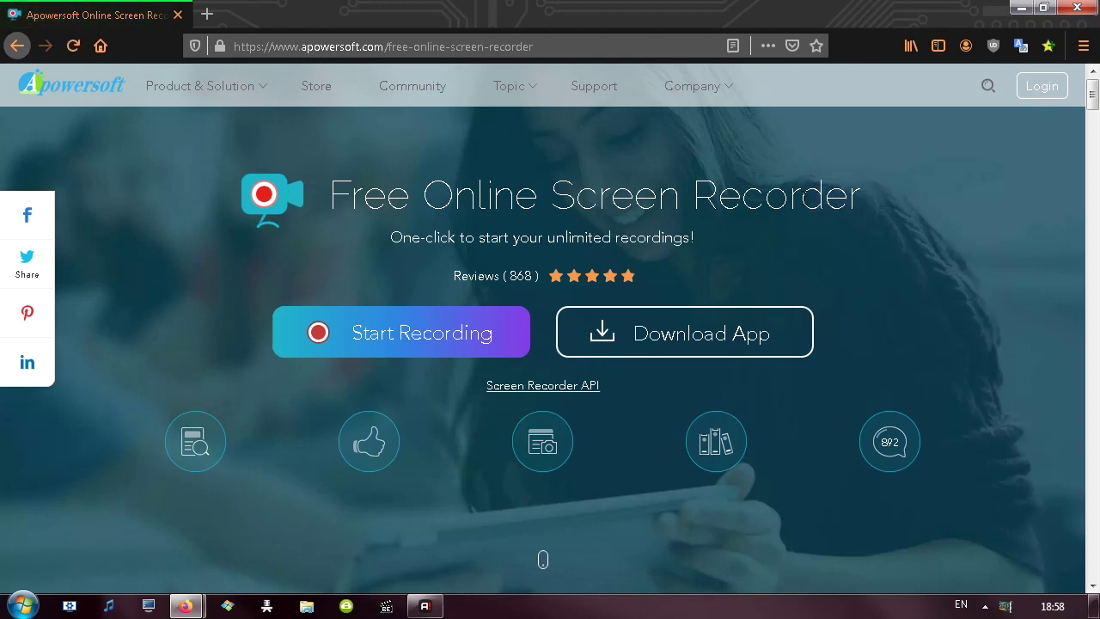
scroll(510, 301, "down", 2)
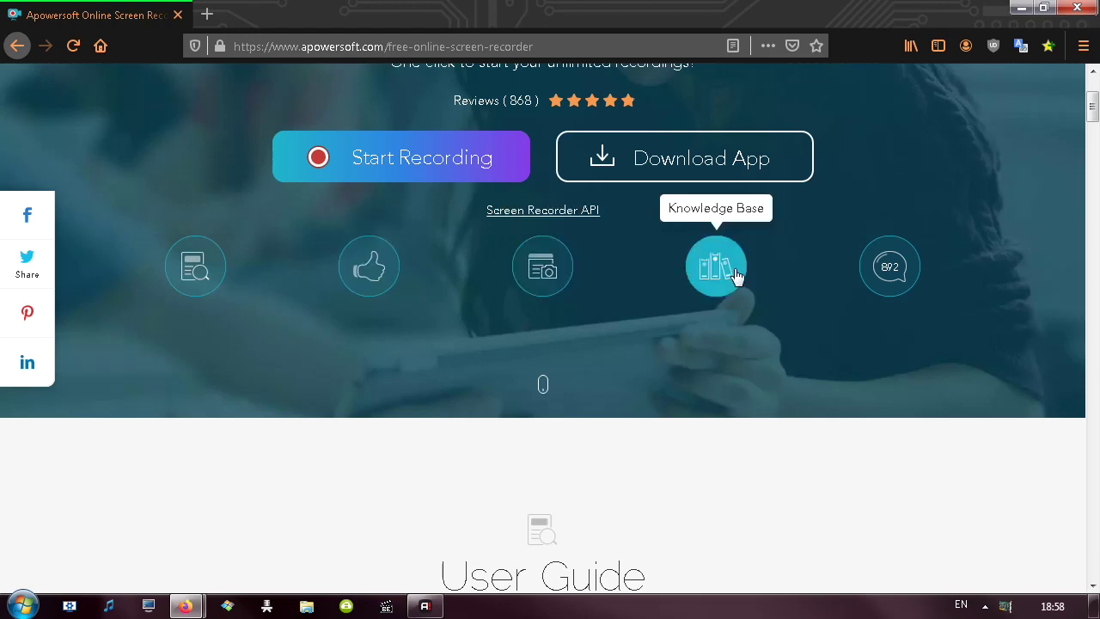
left_click(386, 265)
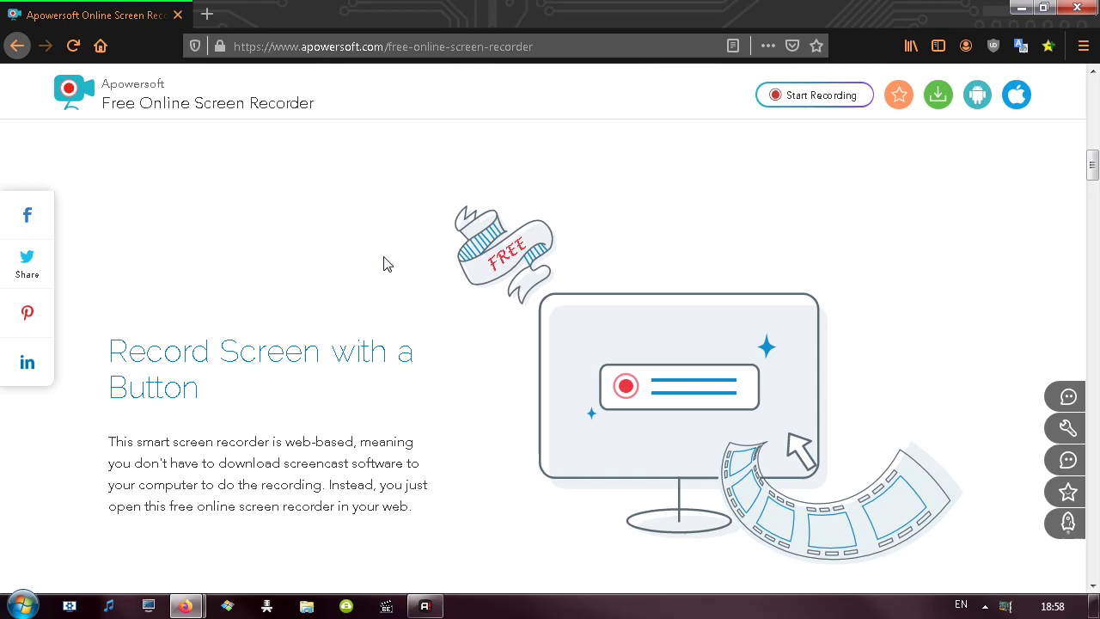
scroll(386, 263, "down", 2)
scroll(386, 263, "up", 2)
left_click_drag(141, 352, 373, 384)
scroll(356, 353, "down", 5)
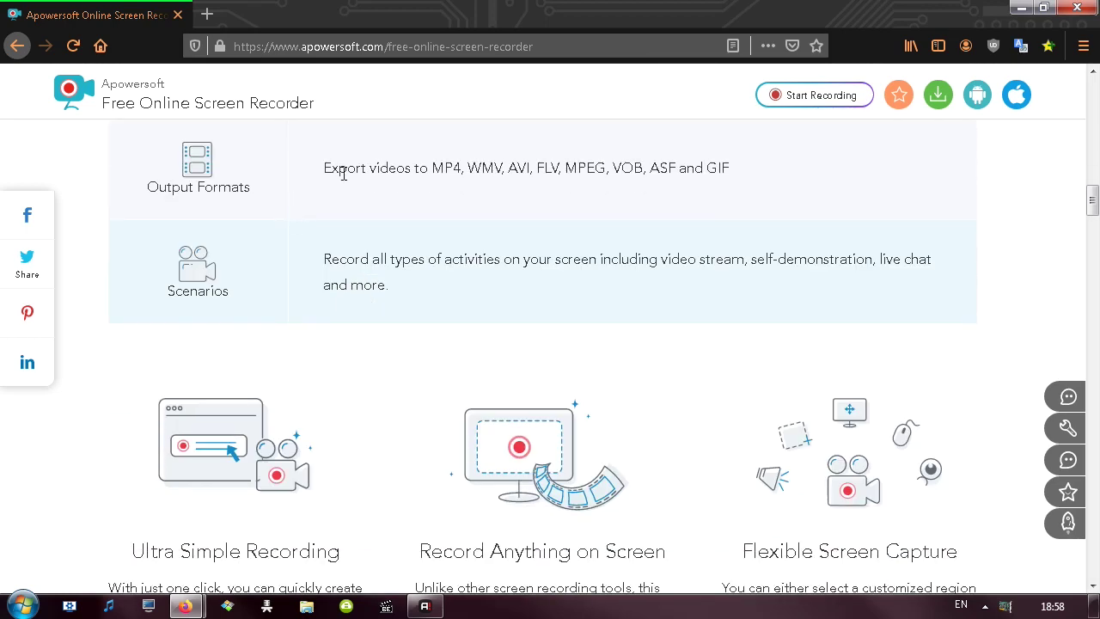
left_click_drag(445, 168, 799, 177)
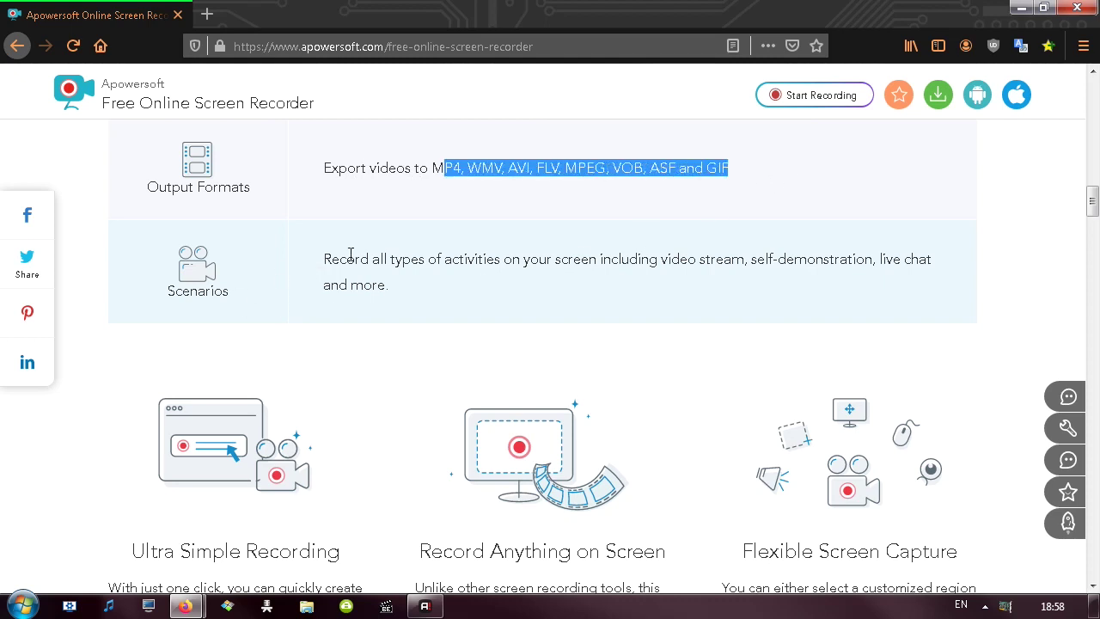
scroll(292, 249, "down", 3)
scroll(403, 180, "up", 1)
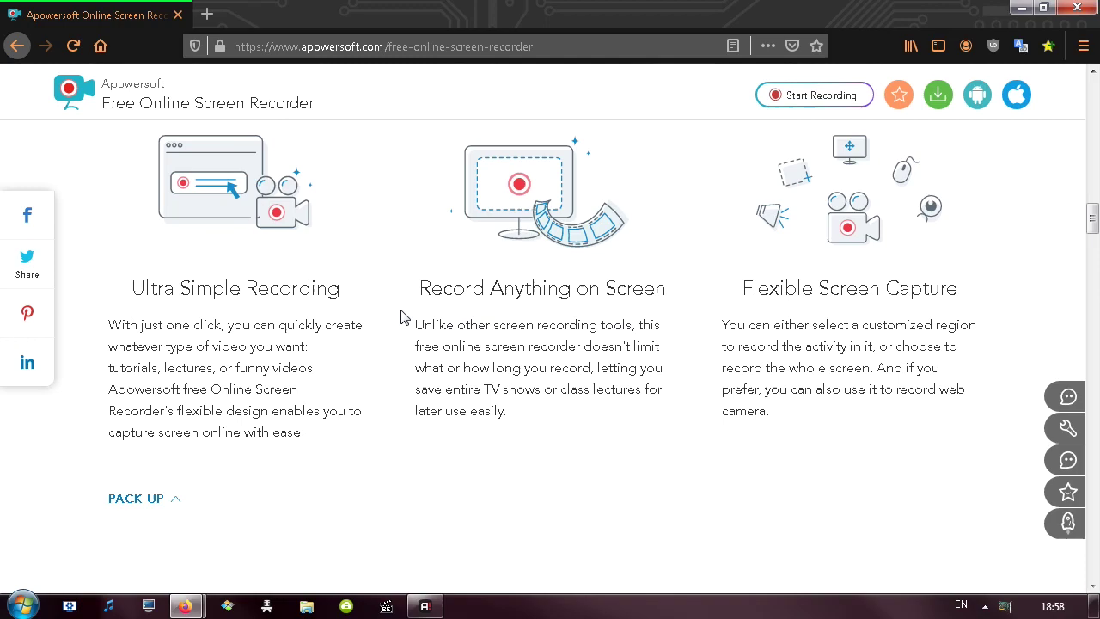
scroll(401, 318, "down", 8)
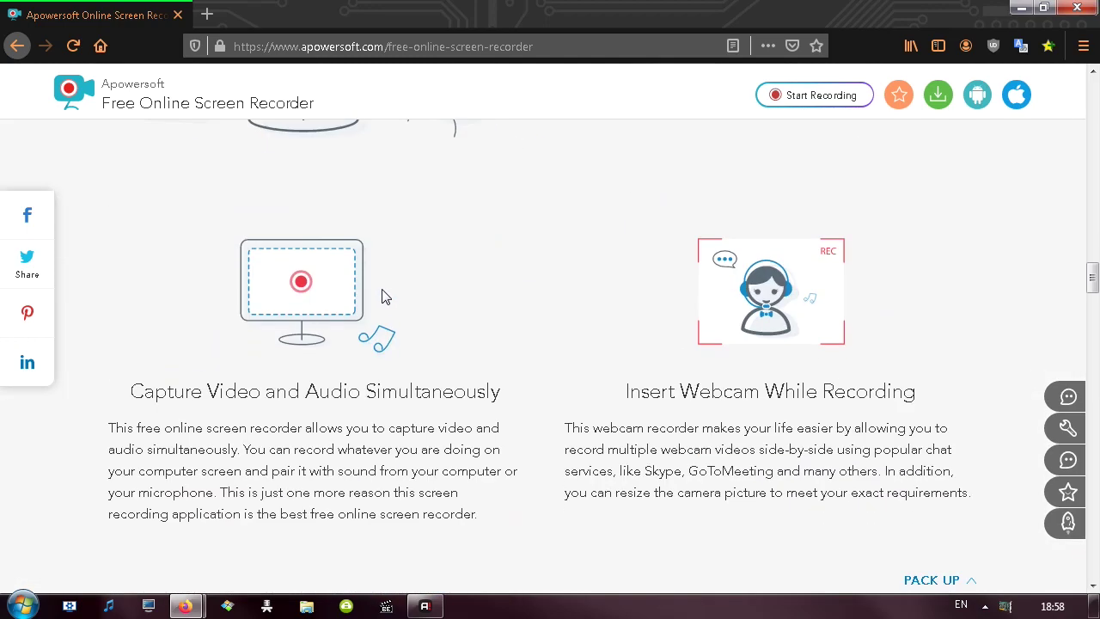
scroll(384, 295, "down", 6)
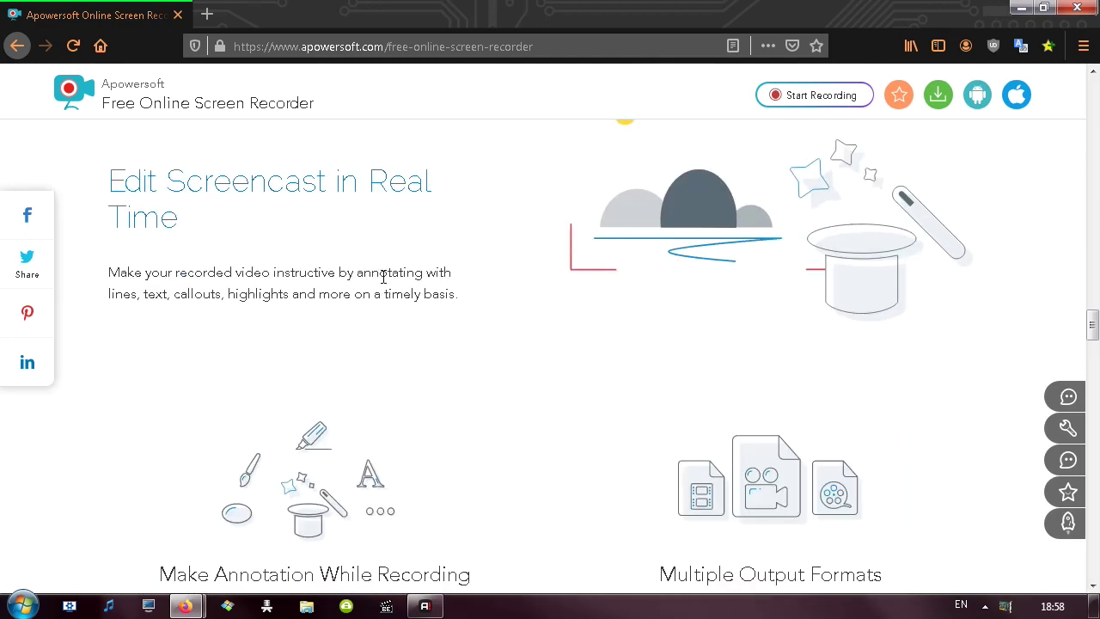
scroll(381, 275, "down", 3)
scroll(381, 279, "down", 5)
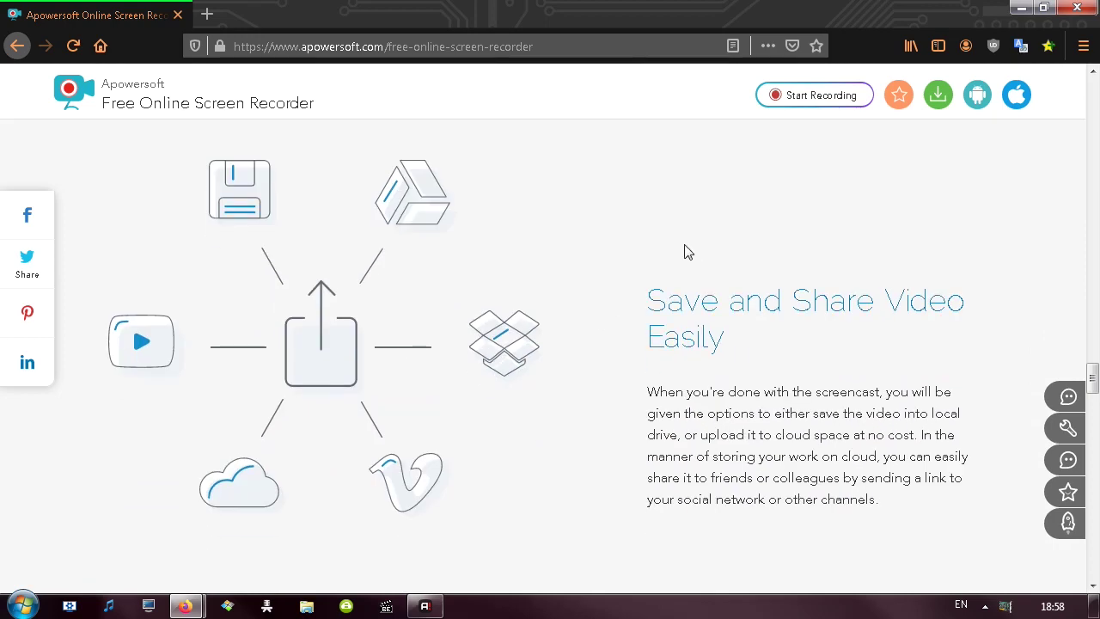
scroll(388, 276, "down", 4)
scroll(386, 273, "down", 12)
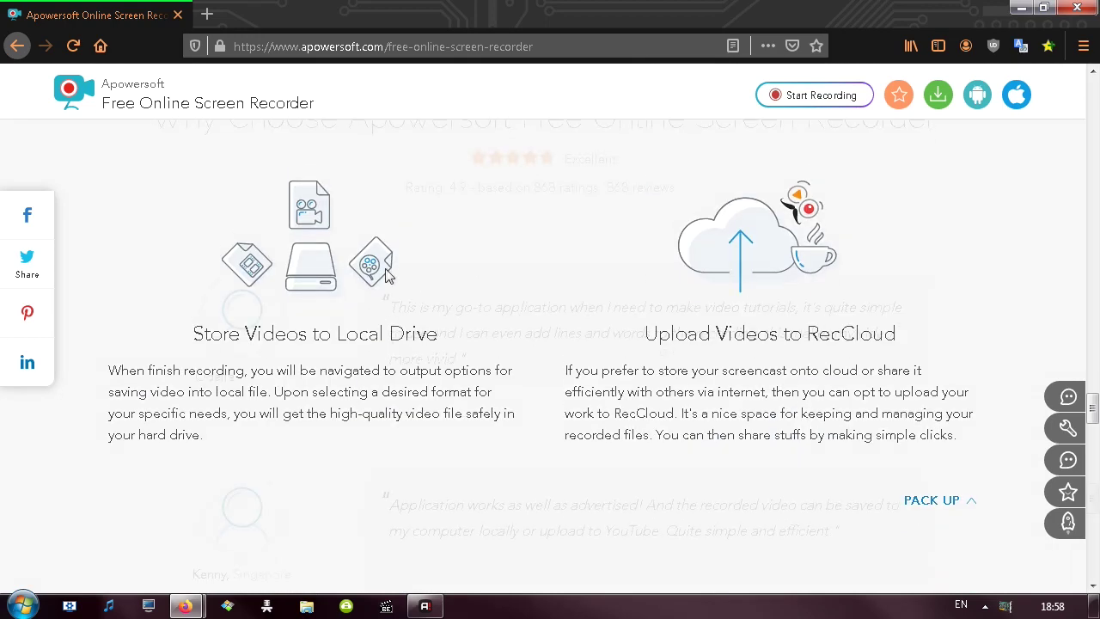
scroll(386, 274, "up", 3)
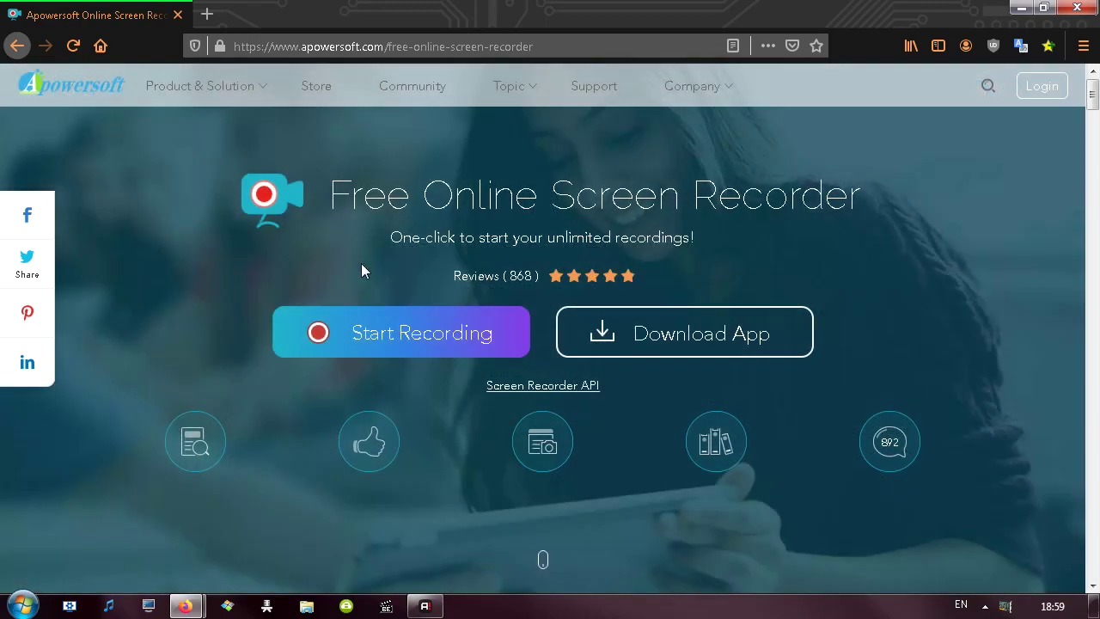
scroll(411, 278, "down", 10)
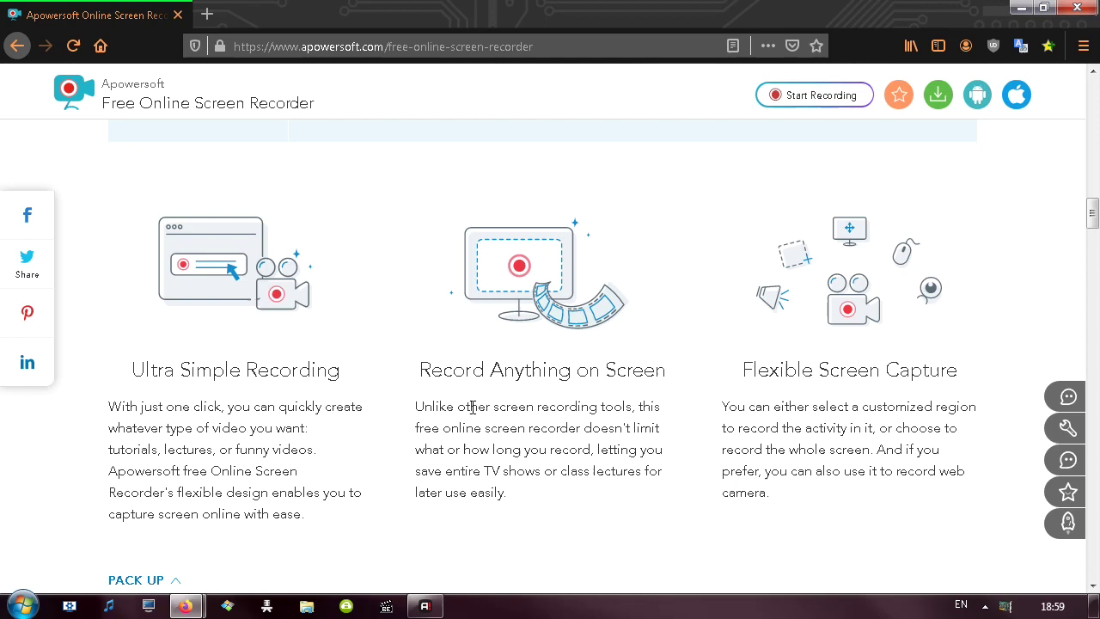
scroll(453, 361, "up", 5)
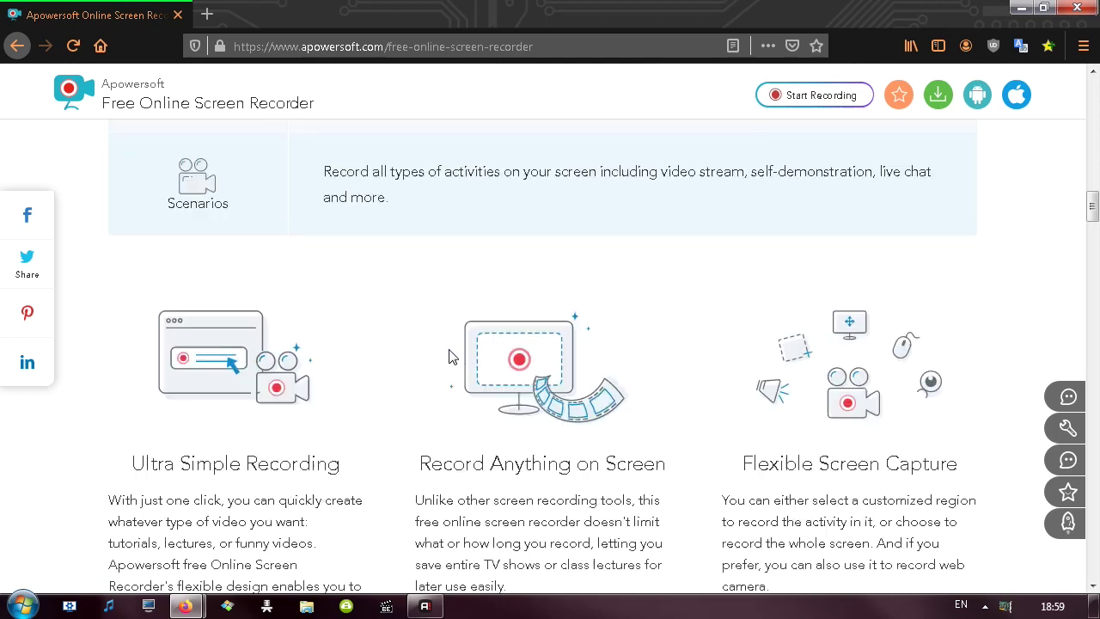
scroll(453, 357, "up", 5)
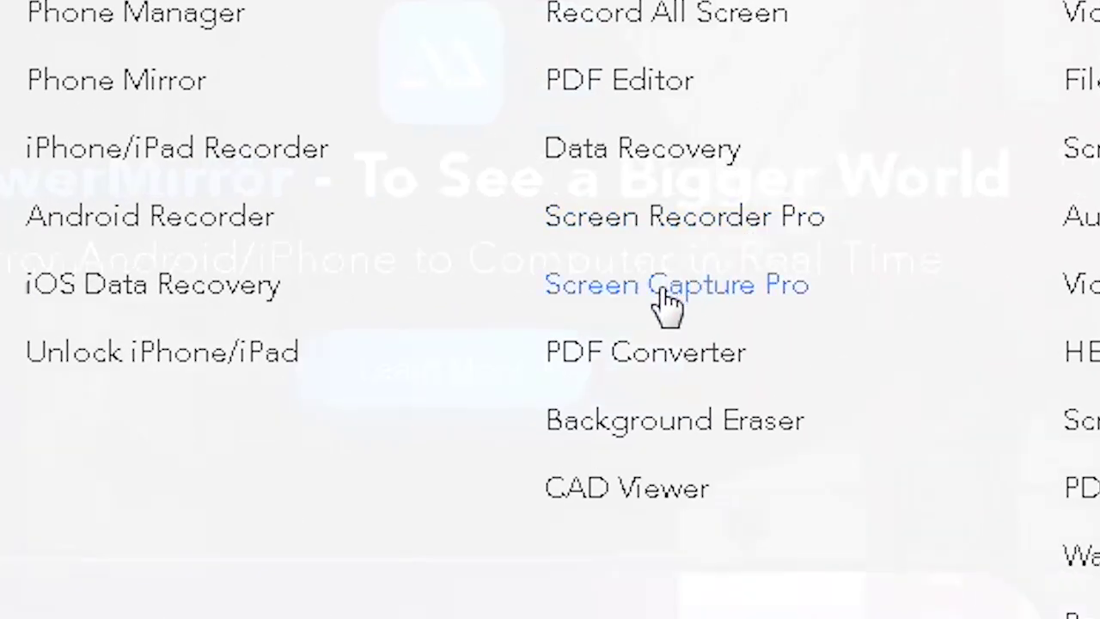
left_click(664, 291)
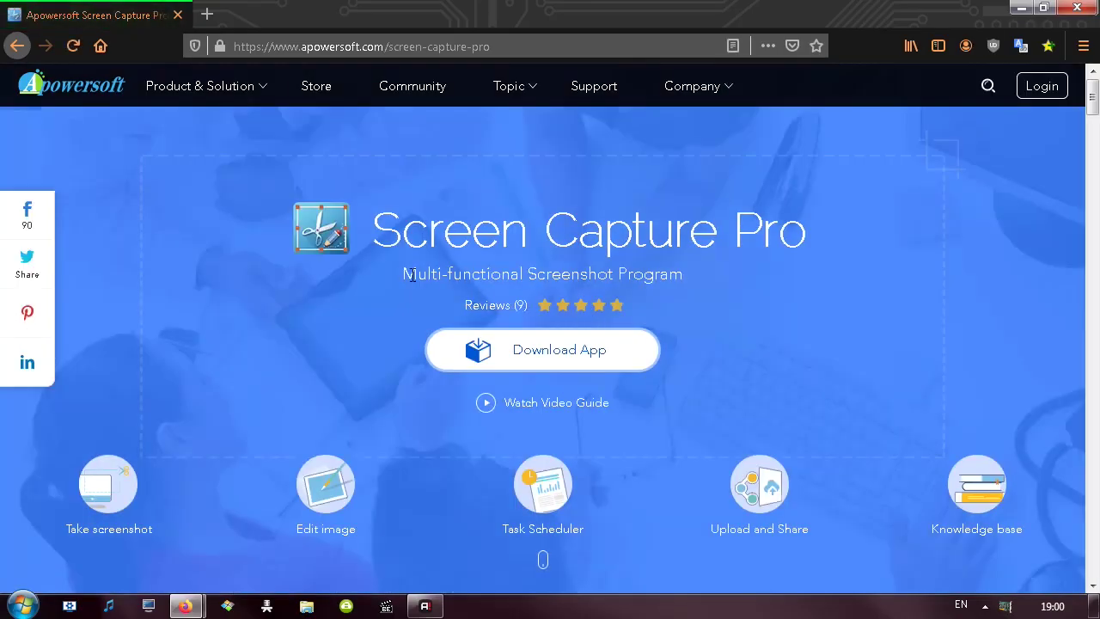
left_click_drag(413, 274, 669, 278)
left_click(660, 277)
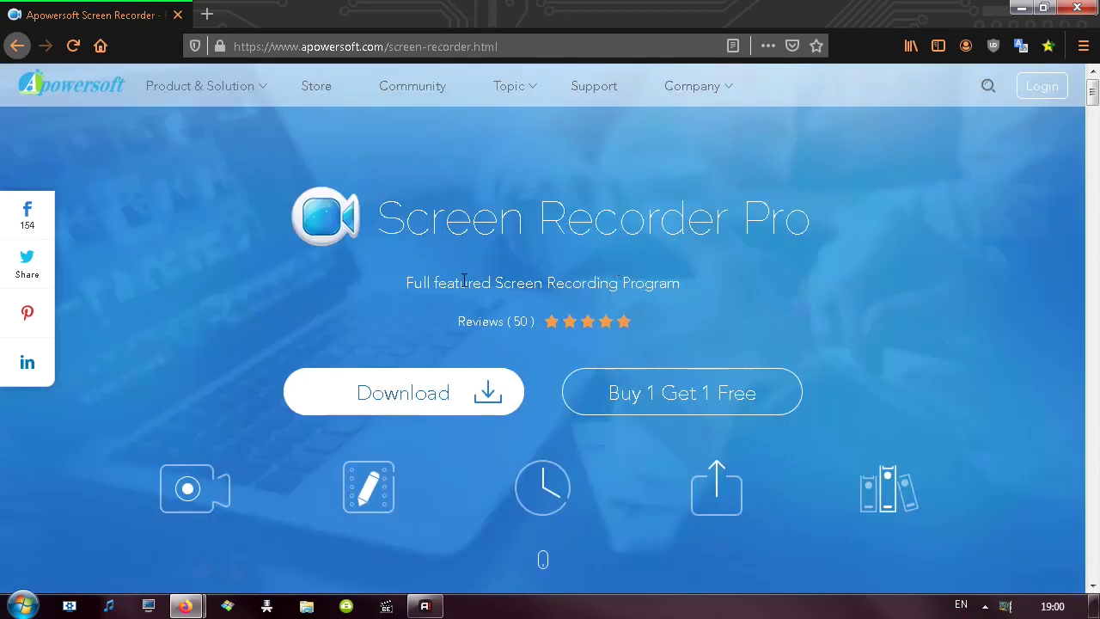
mouse_move(367, 491)
scroll(367, 491, "down", 2)
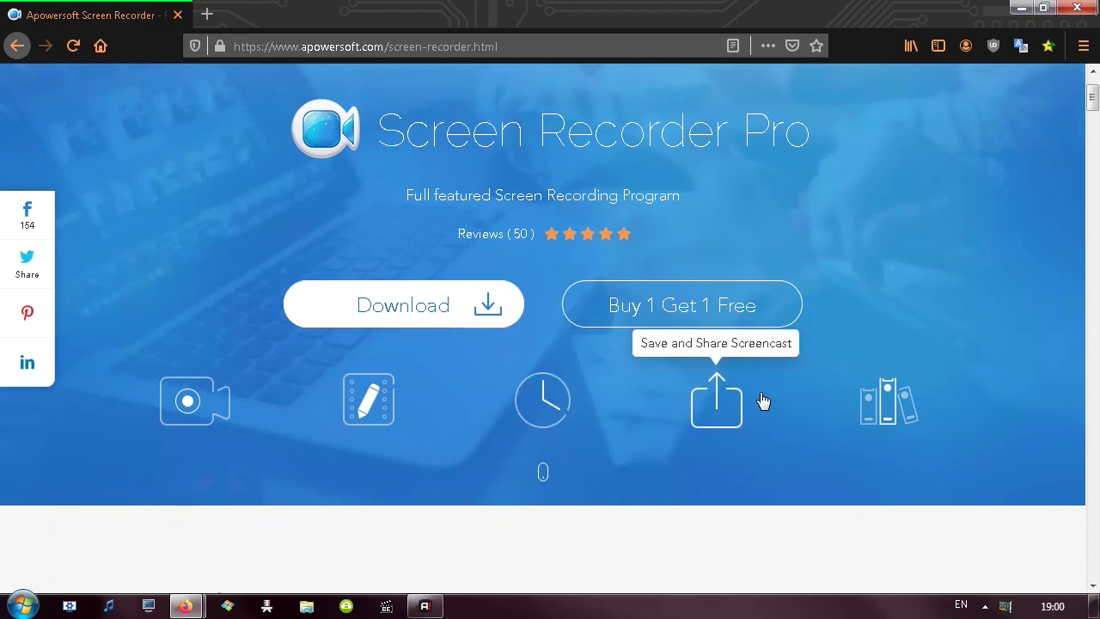
mouse_move(171, 397)
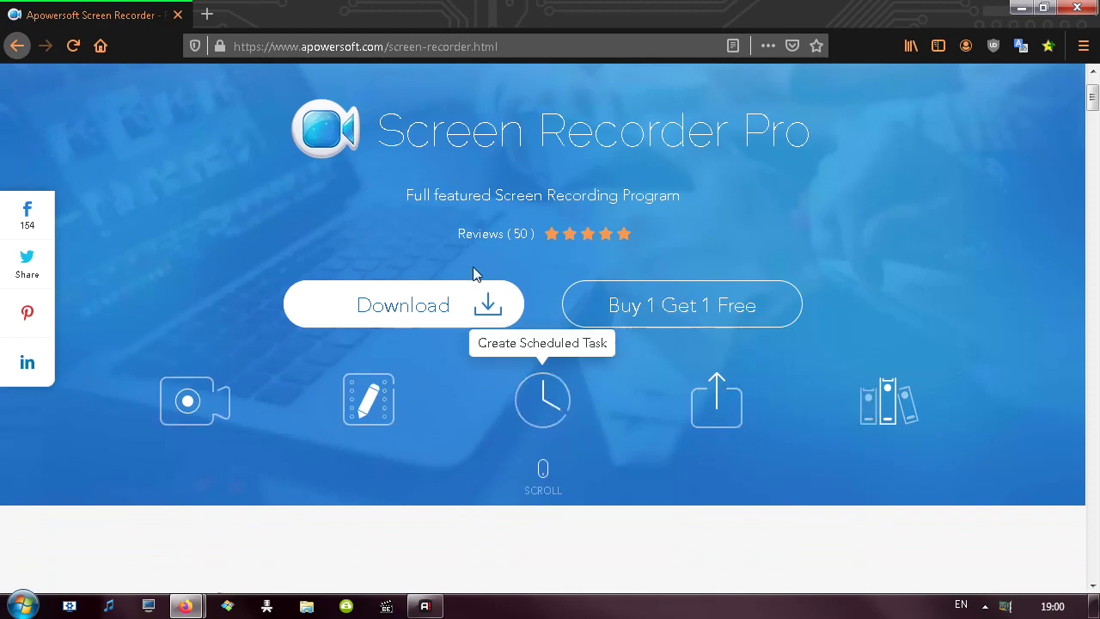
scroll(464, 258, "down", 5)
scroll(458, 227, "down", 14)
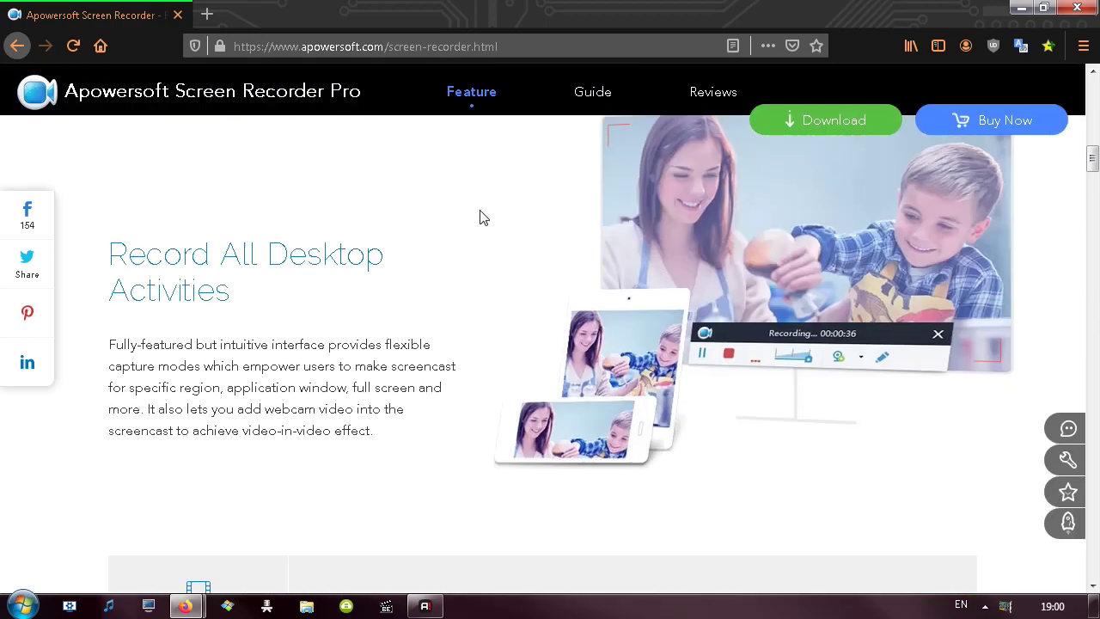
scroll(429, 252, "up", 3)
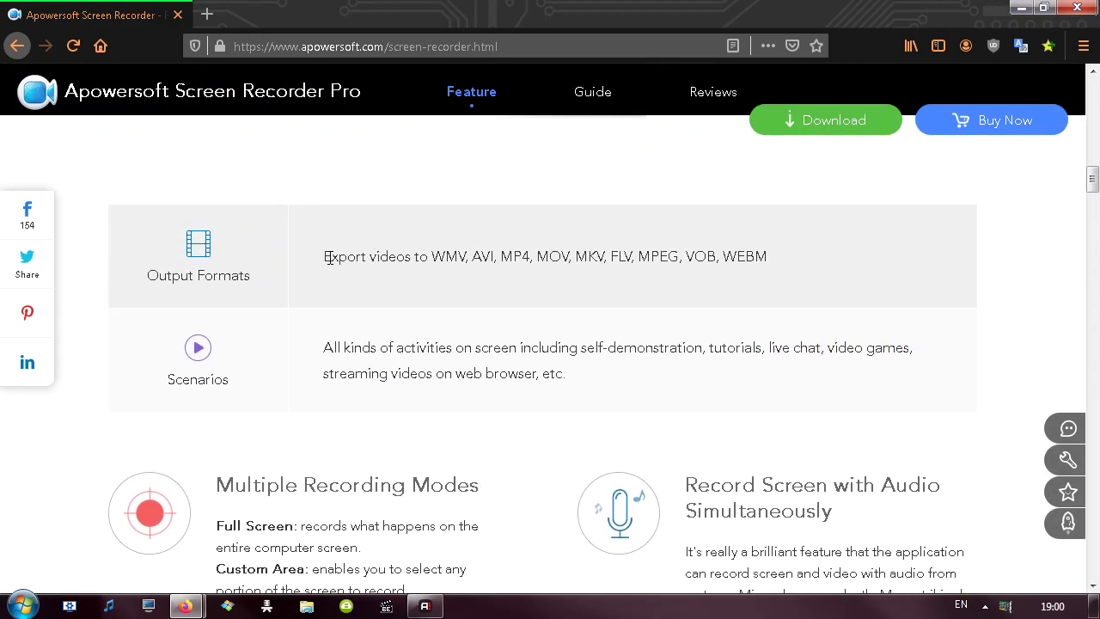
left_click_drag(329, 258, 808, 271)
double_click(646, 256)
scroll(467, 307, "down", 3)
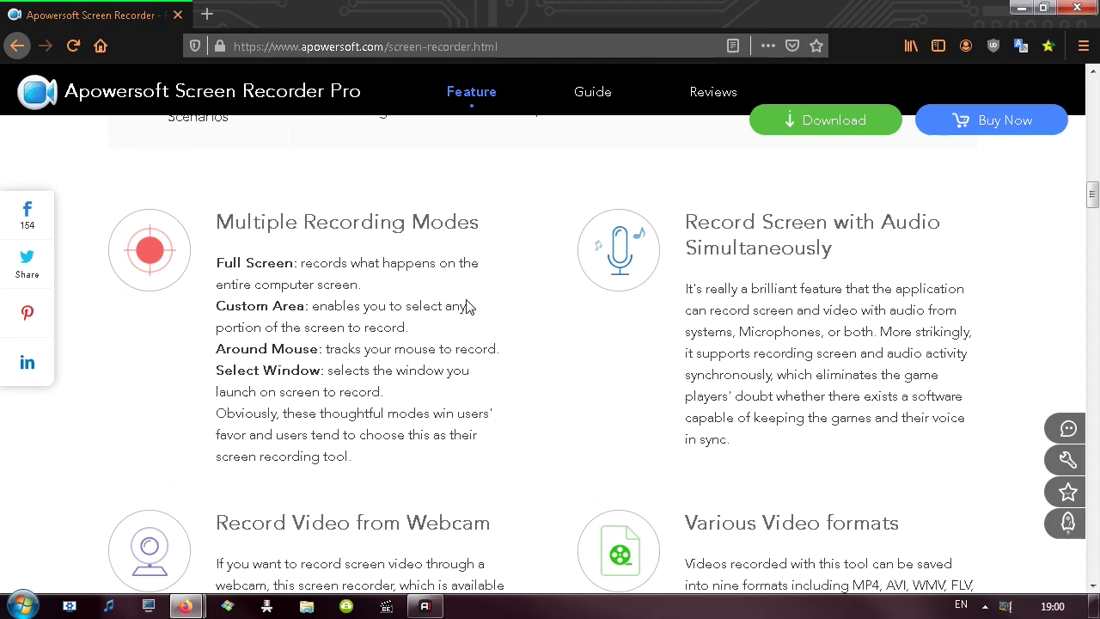
scroll(467, 306, "down", 15)
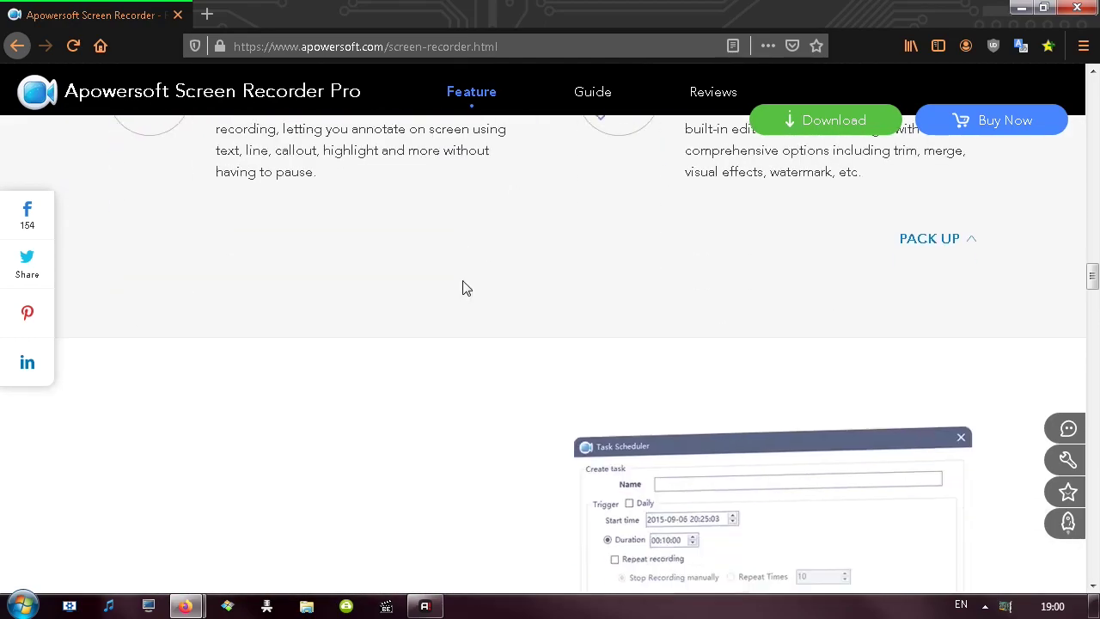
scroll(462, 288, "down", 15)
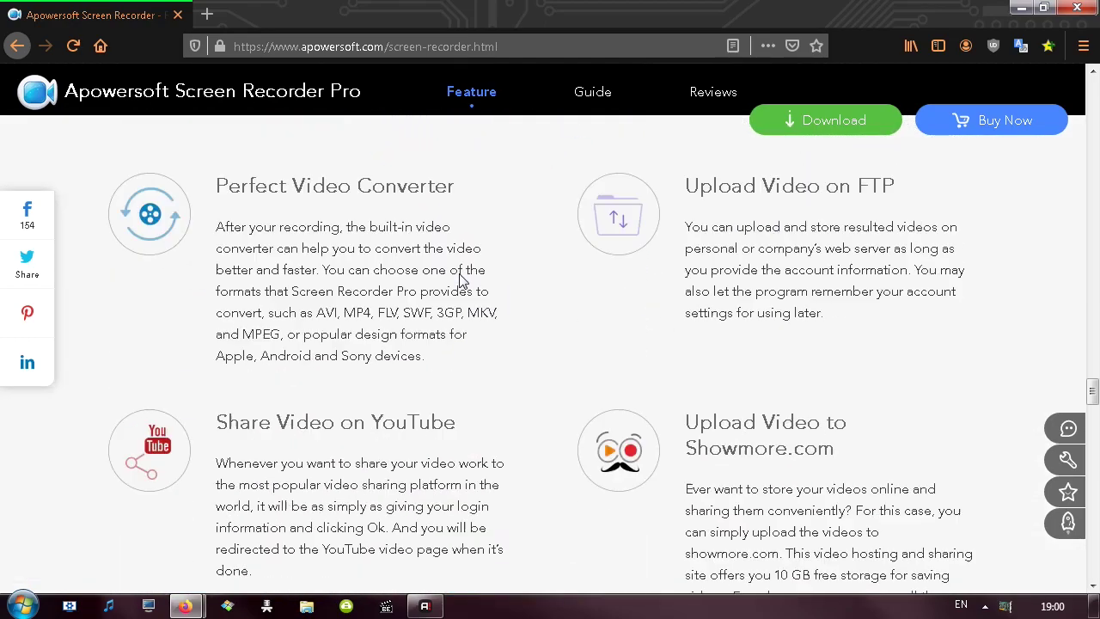
scroll(460, 280, "down", 10)
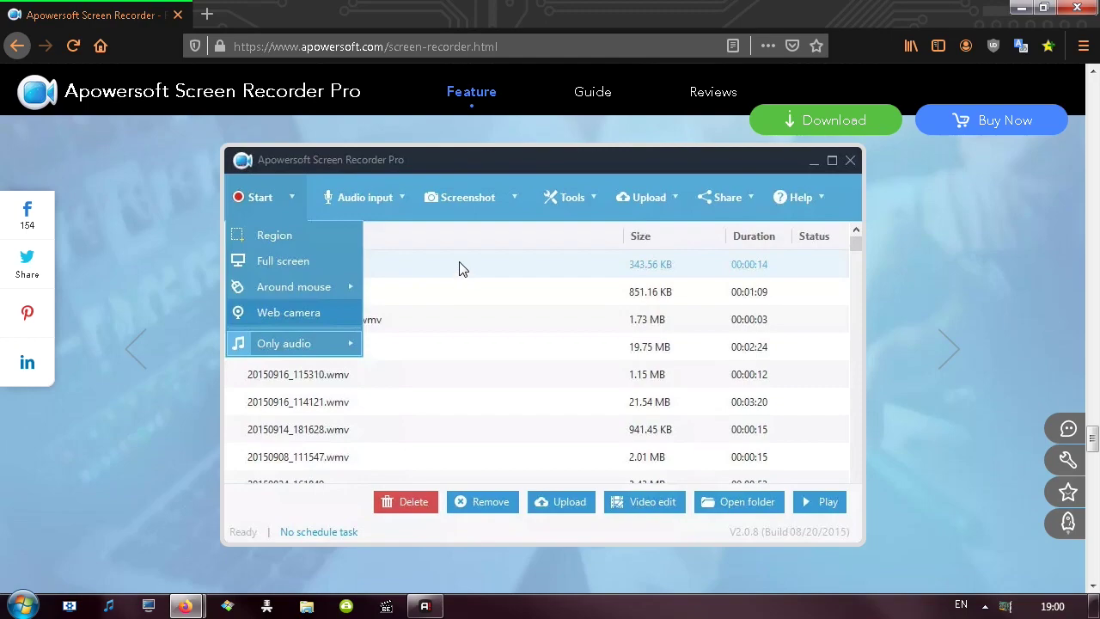
left_click(1068, 522)
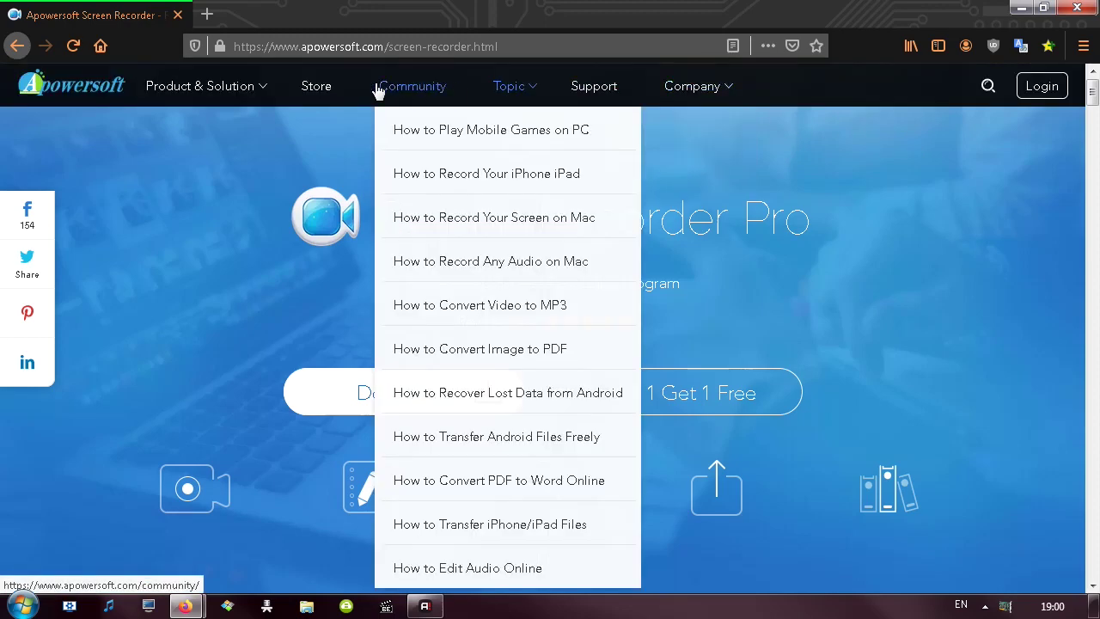
mouse_move(250, 89)
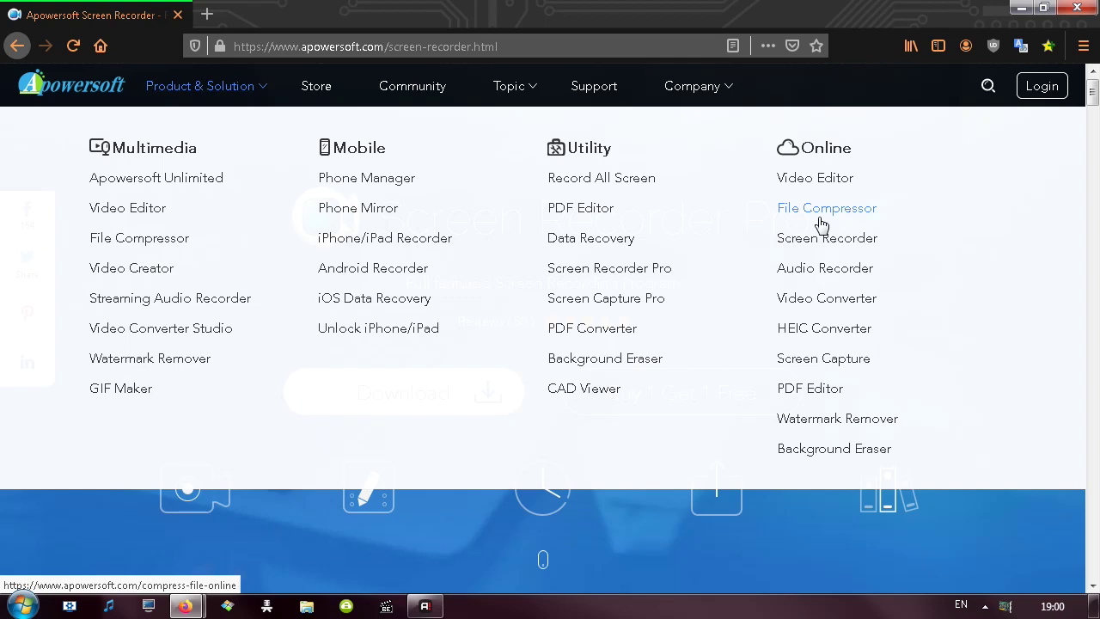
left_click(821, 238)
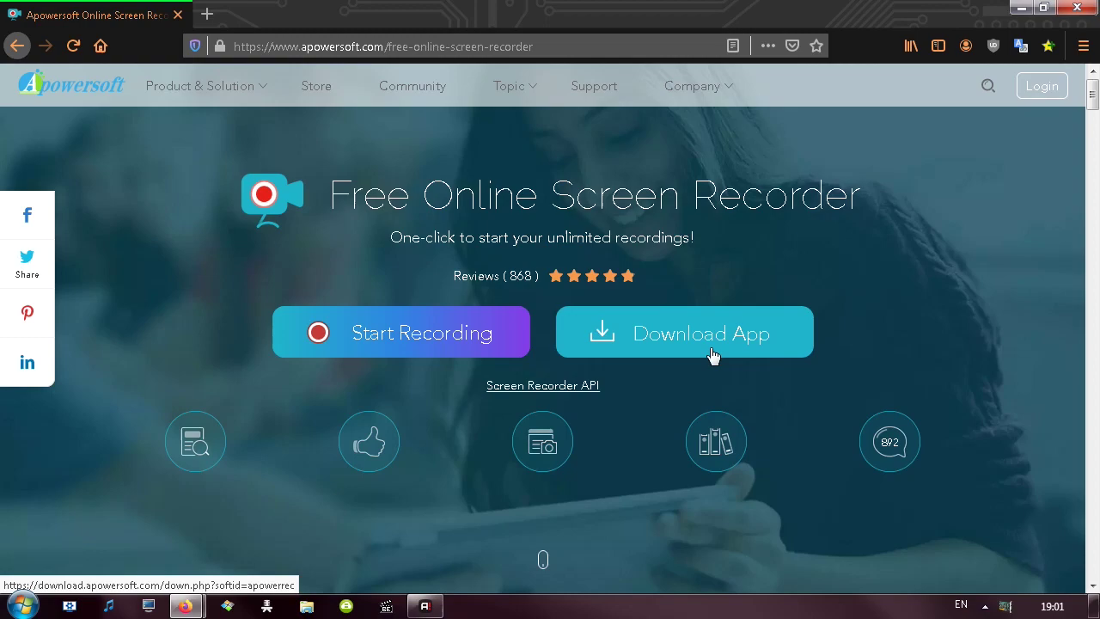
- Start Recording and open the link with the Apowersoft Online Launcher from Firefox's prompt
left_click(403, 347)
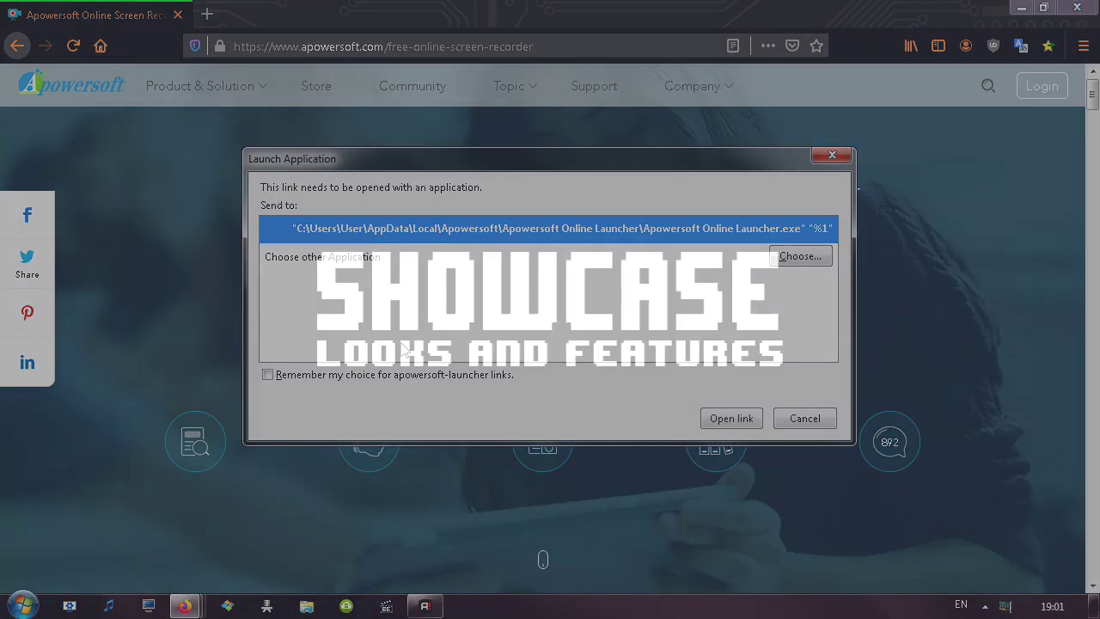
key("Return")
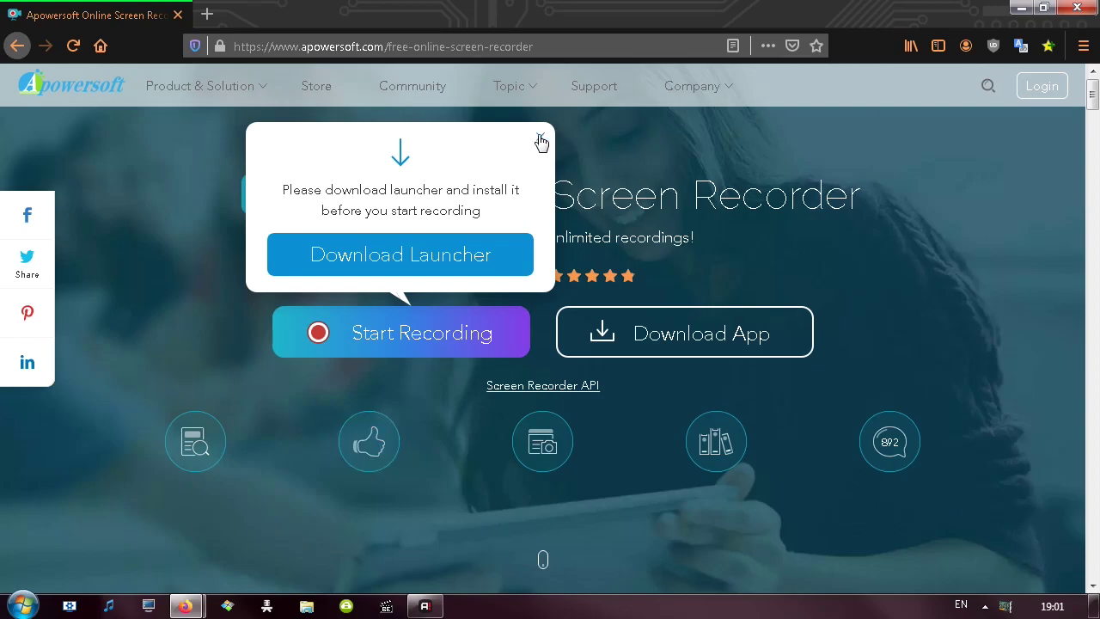
left_click(542, 141)
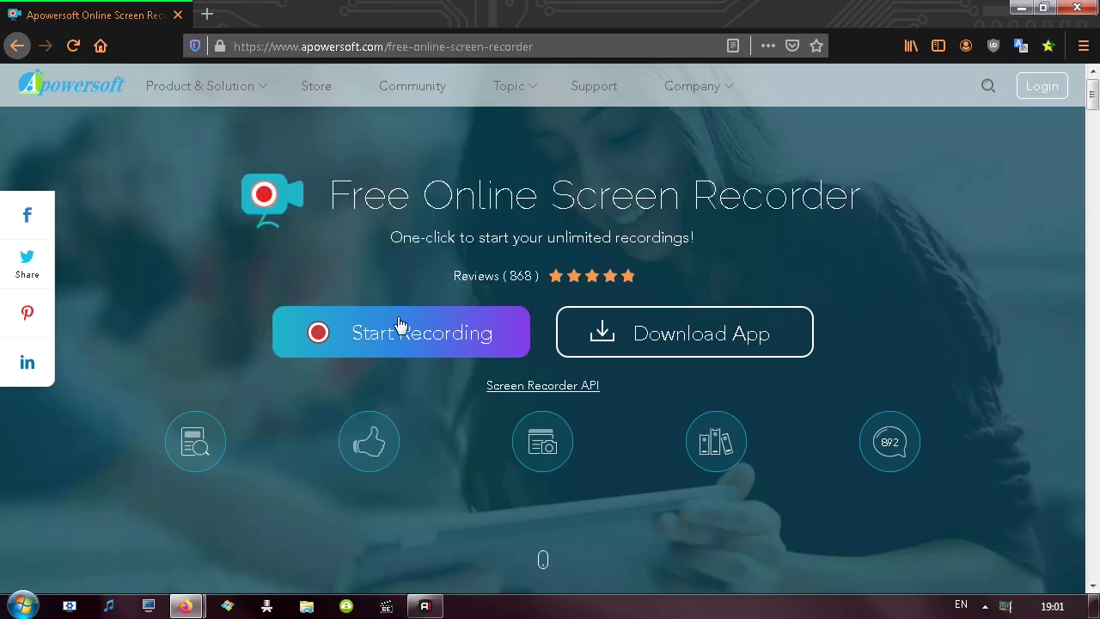
left_click(397, 327)
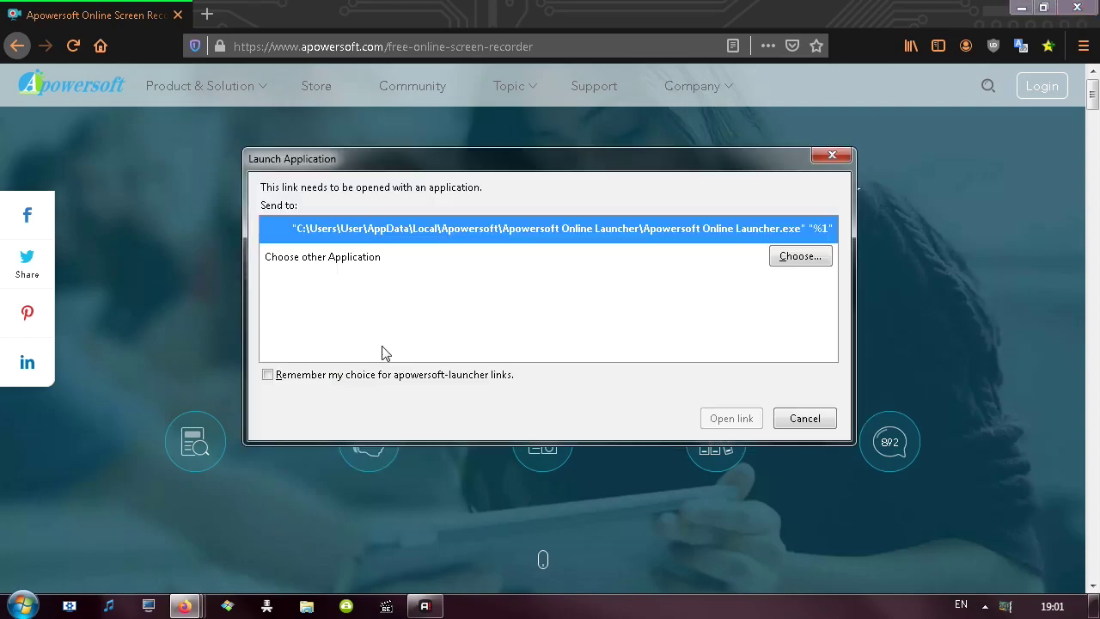
double_click(385, 237)
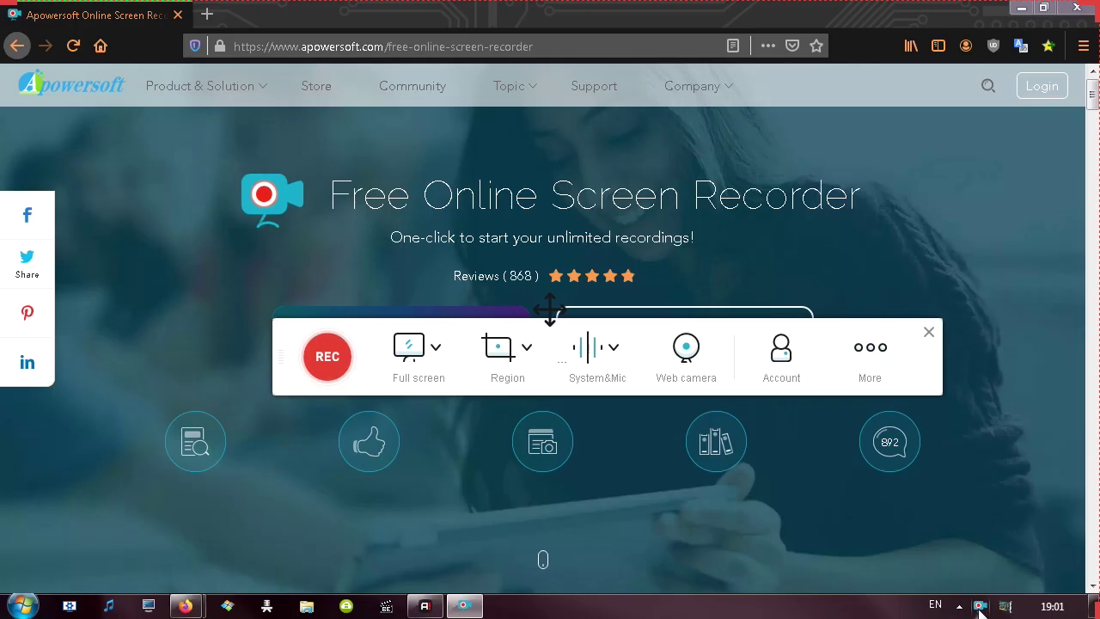
- Dismiss the background options and move the recorder toolbar up over the page heading
right_click(814, 592)
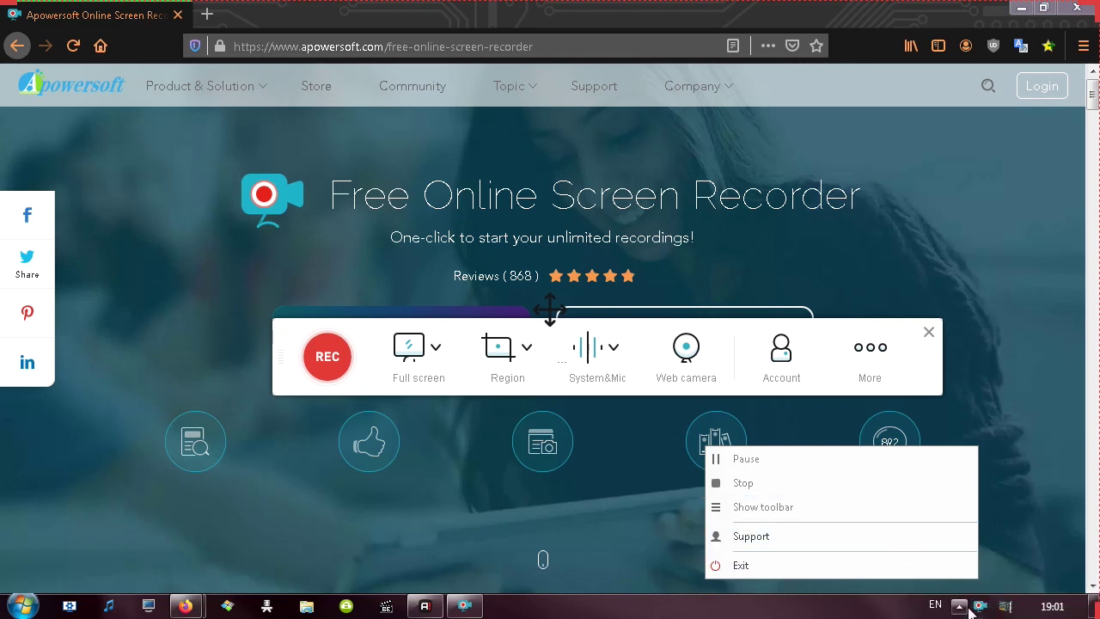
left_click(830, 615)
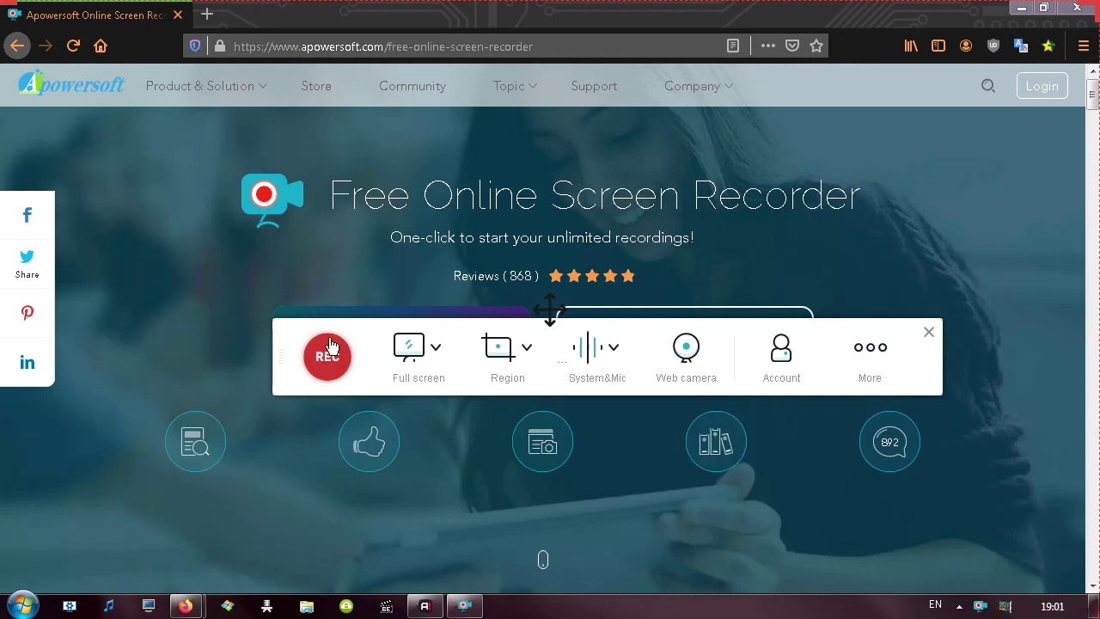
left_click_drag(285, 331, 218, 132)
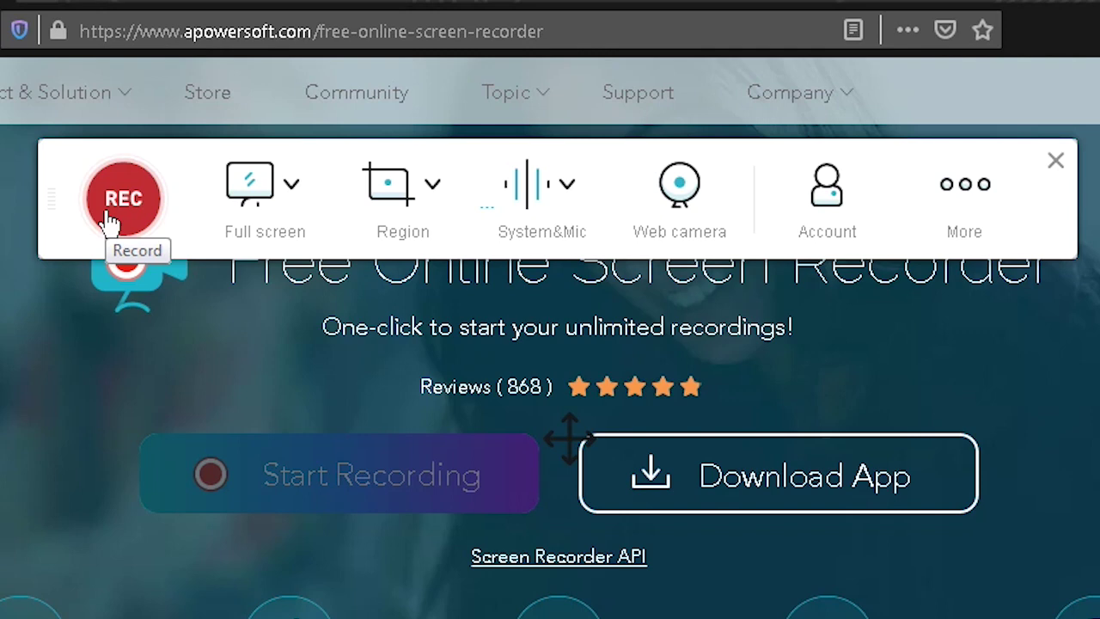
- Try Full screen and a custom Region over the page content, then return to Full screen
left_click(286, 192)
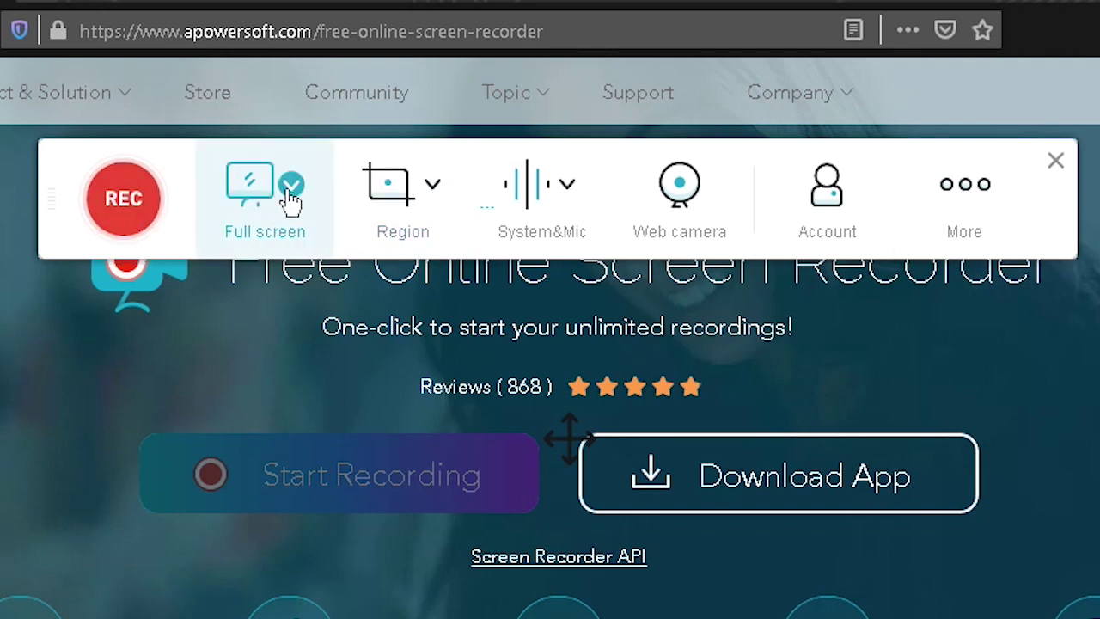
left_click(290, 191)
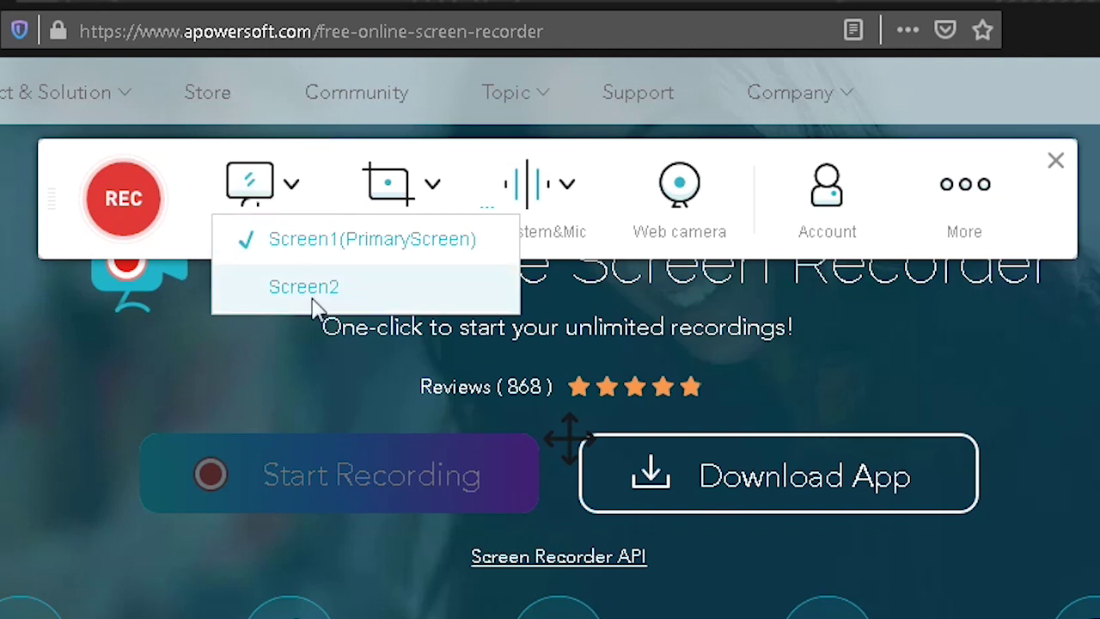
left_click(434, 185)
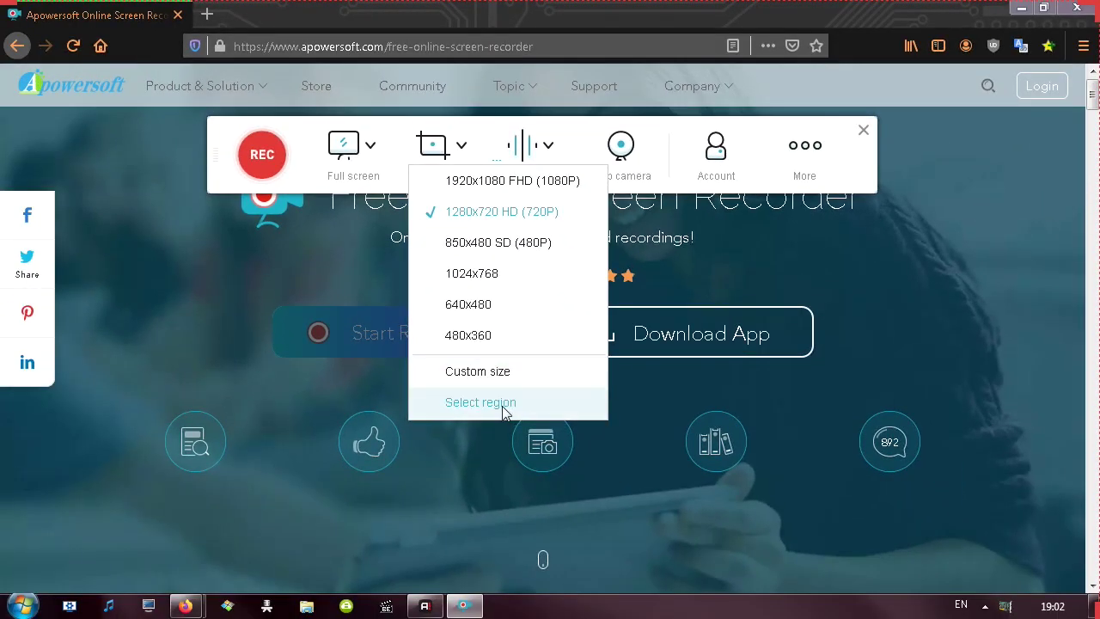
left_click(505, 411)
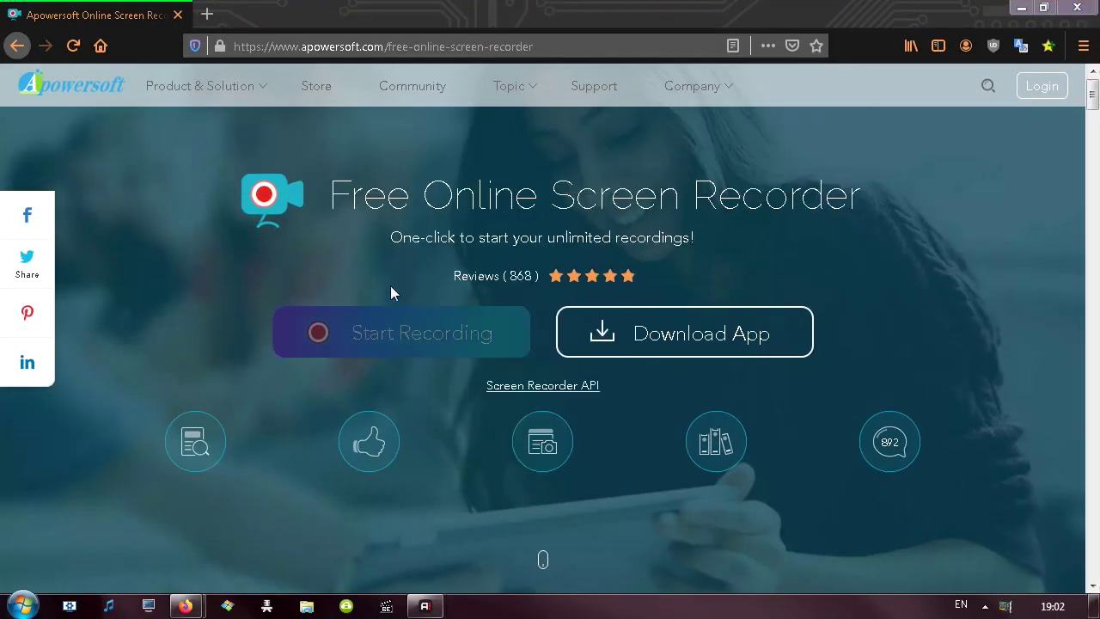
left_click_drag(212, 131, 956, 512)
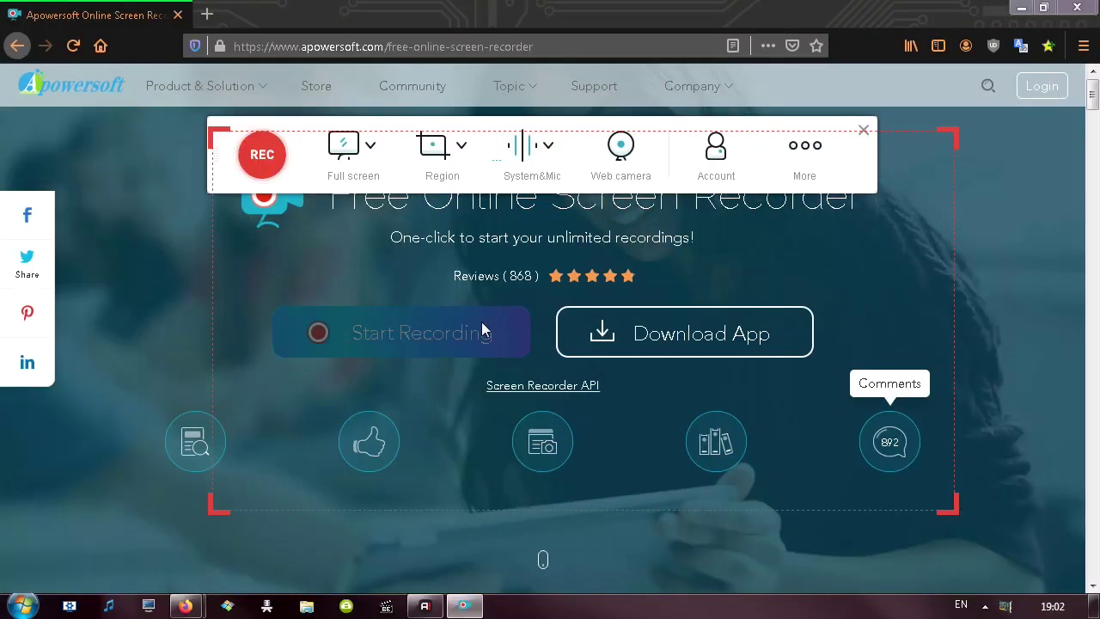
left_click(462, 150)
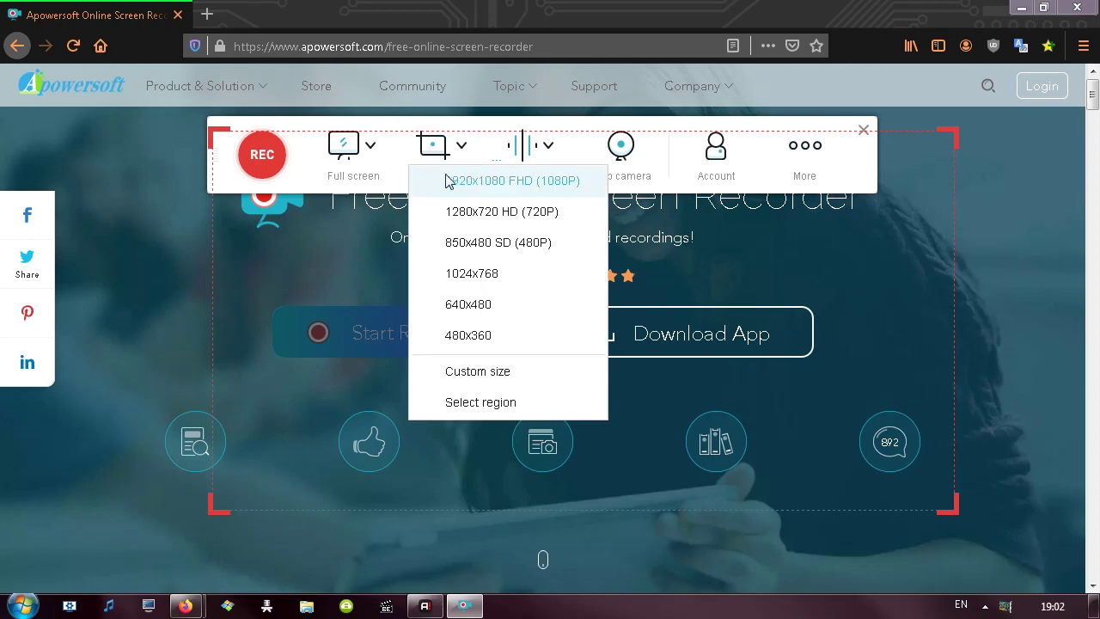
left_click(348, 149)
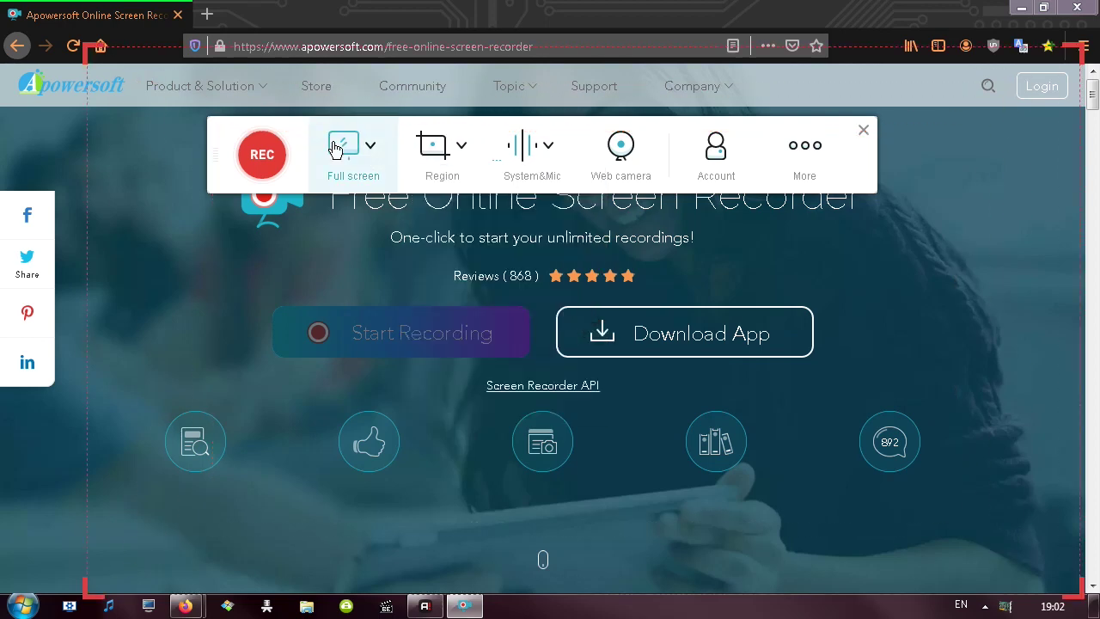
- Review the System&Mic audio choices, then open Settings from the More menu
left_click(551, 153)
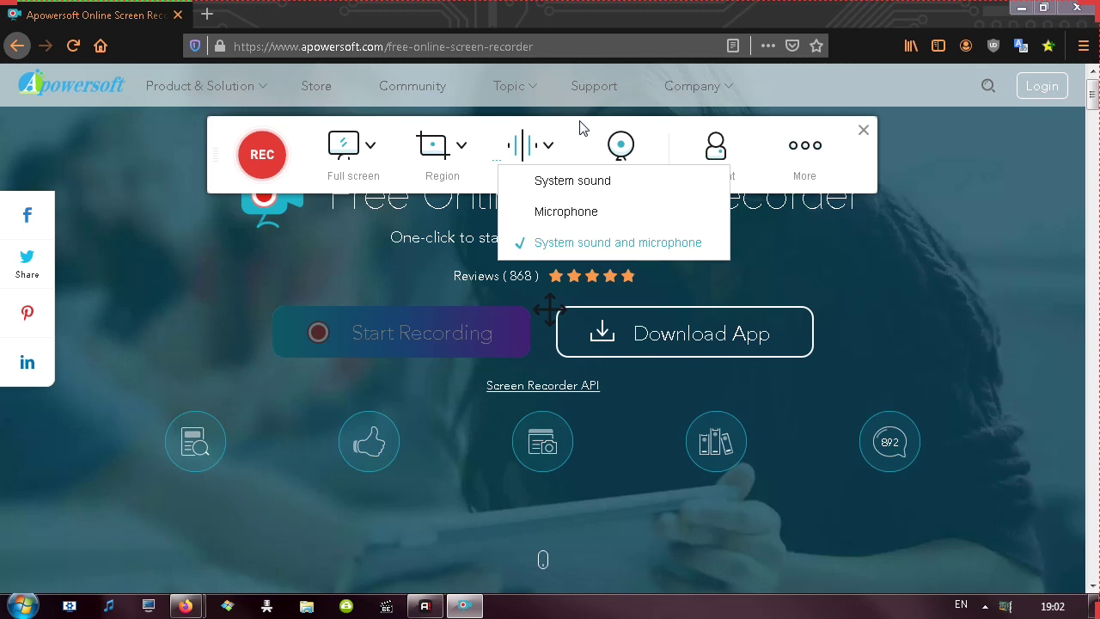
left_click(574, 125)
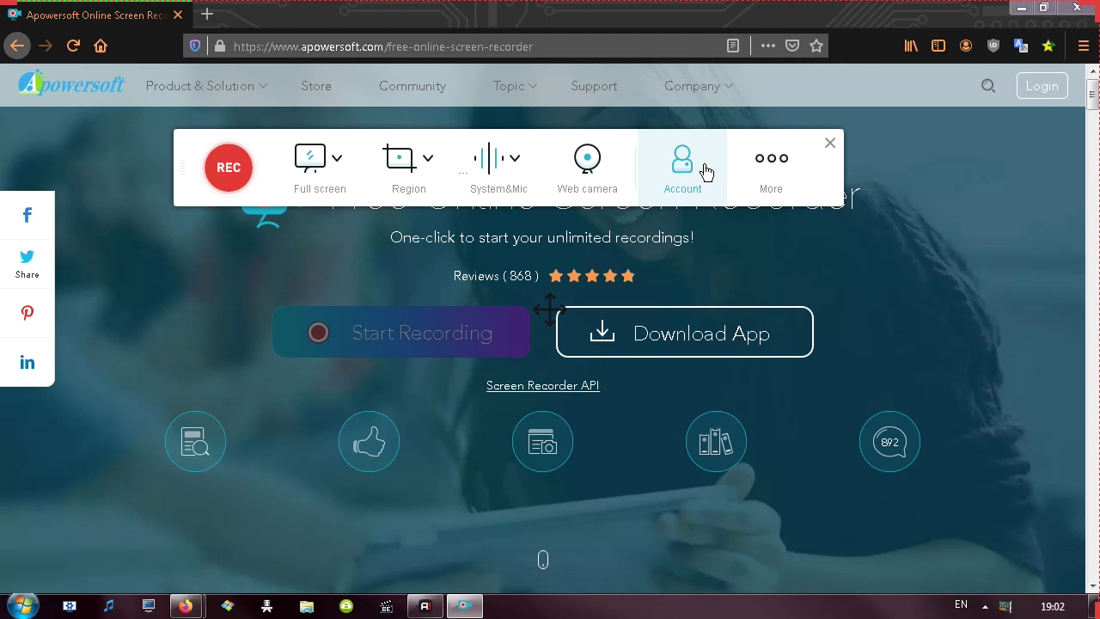
left_click(765, 162)
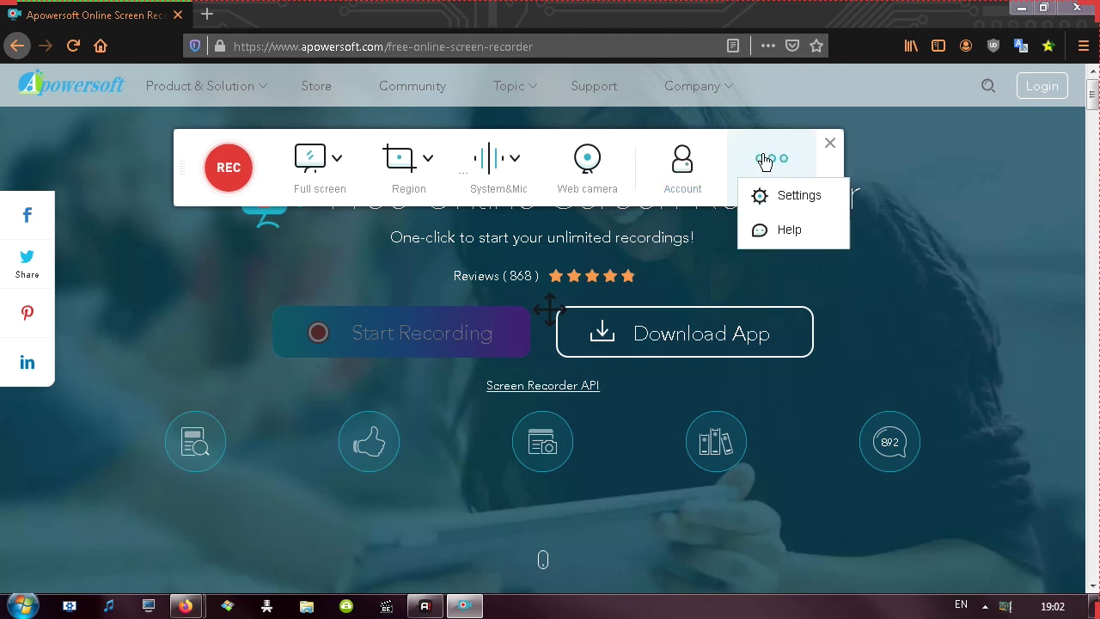
left_click(774, 196)
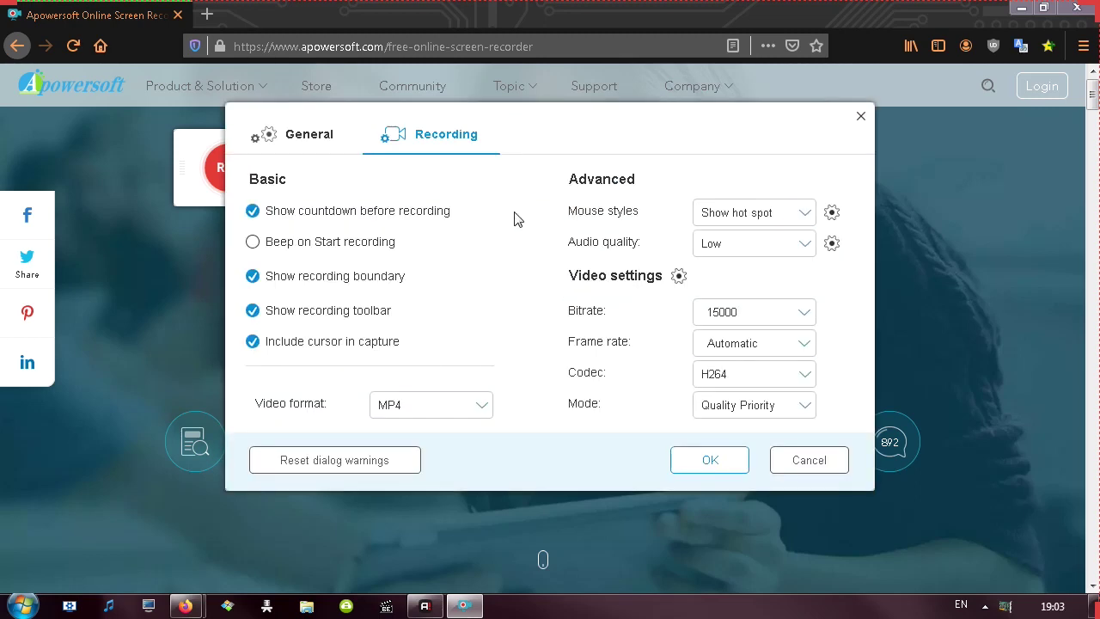
left_click(291, 136)
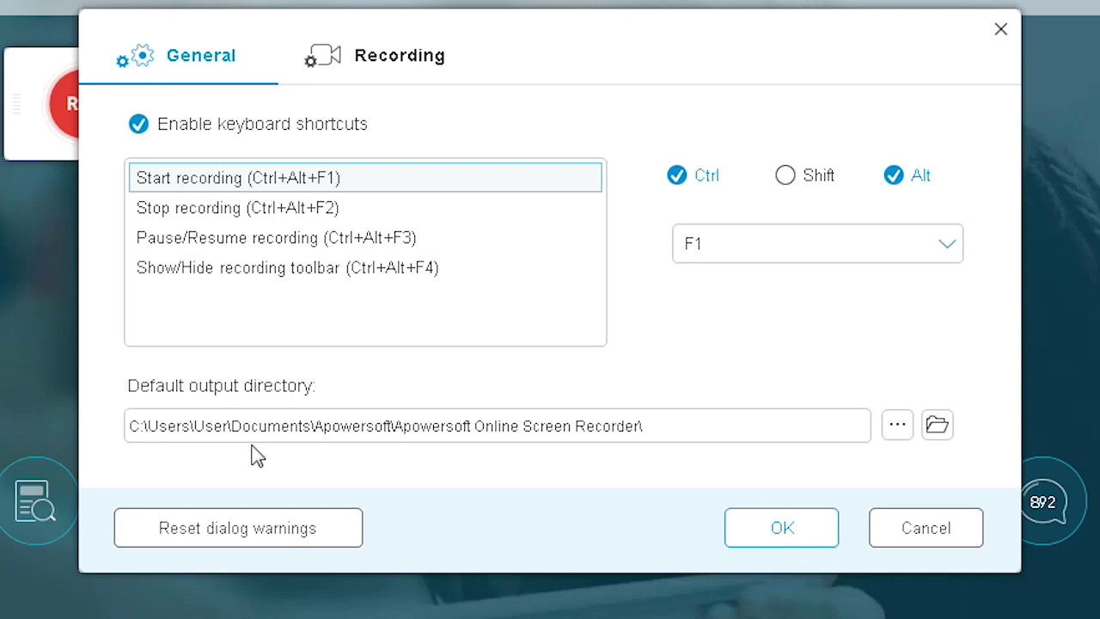
left_click(334, 62)
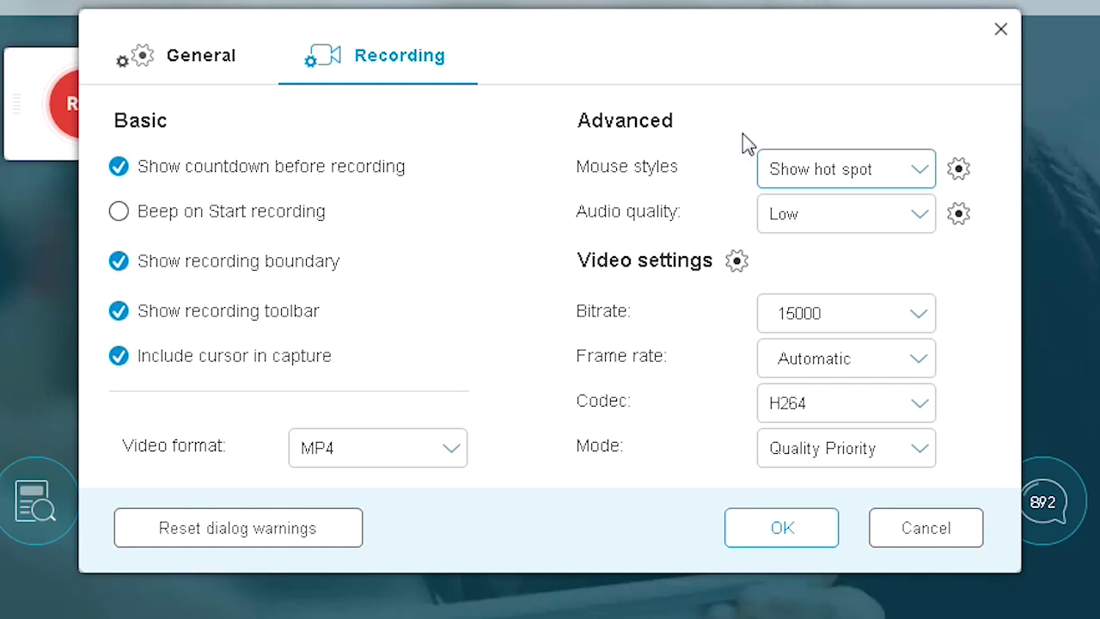
- Enlarge the mouse hot spot to size 93 and make it green
left_click(959, 169)
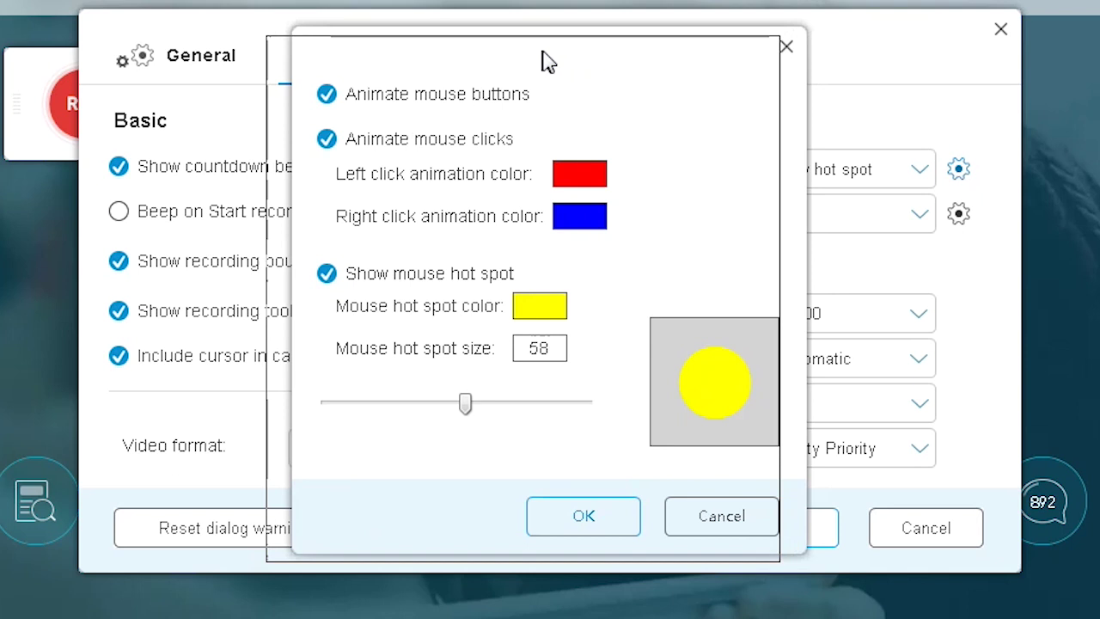
left_click_drag(545, 59, 416, 145)
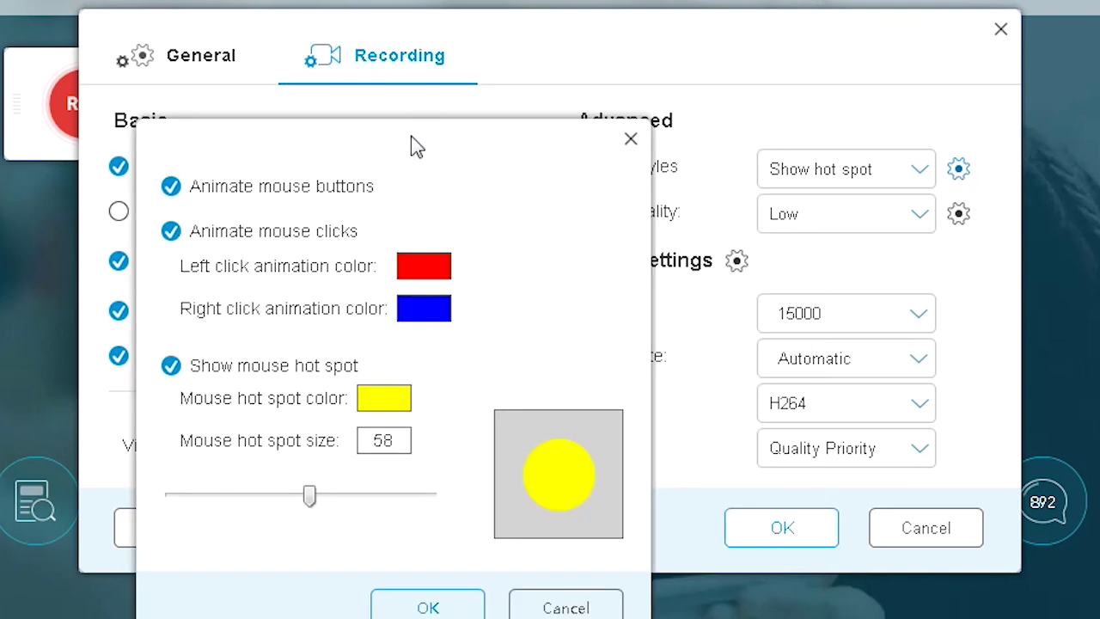
left_click_drag(309, 496, 410, 496)
left_click(383, 404)
left_click(486, 135)
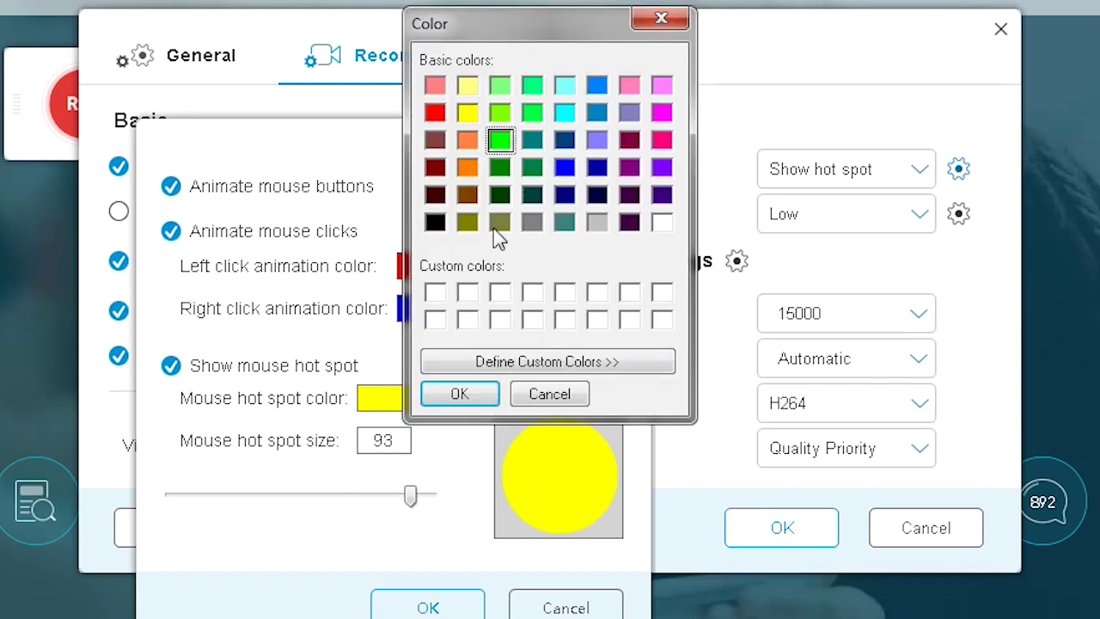
left_click(442, 393)
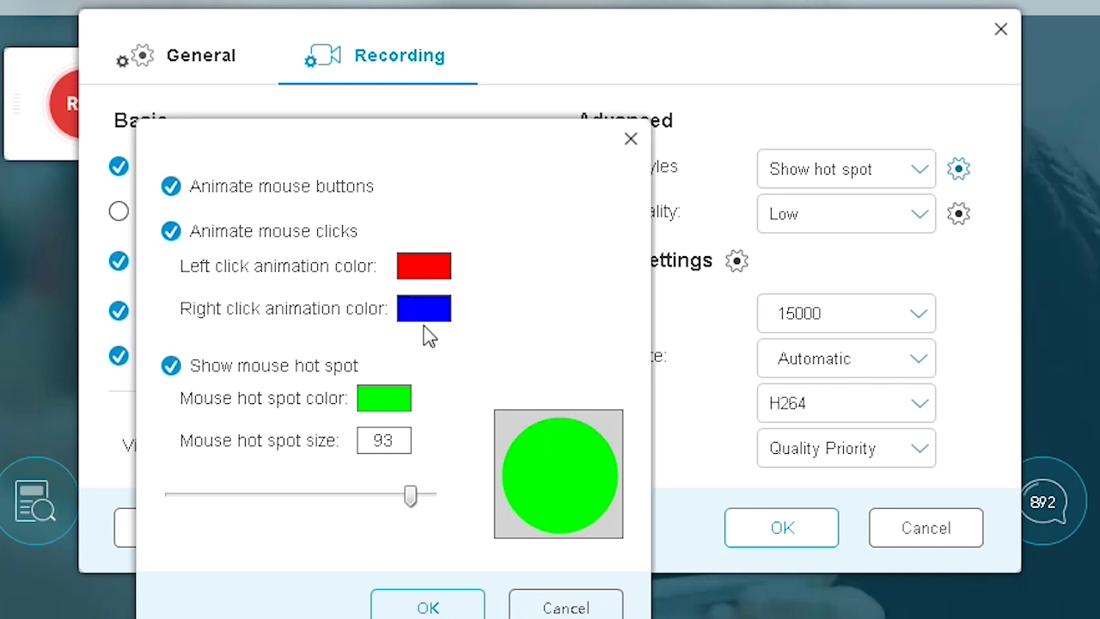
- Set left-click animation to cyan and right-click to orange, enlarging the hot spot slightly more
left_click(432, 265)
left_click(565, 112)
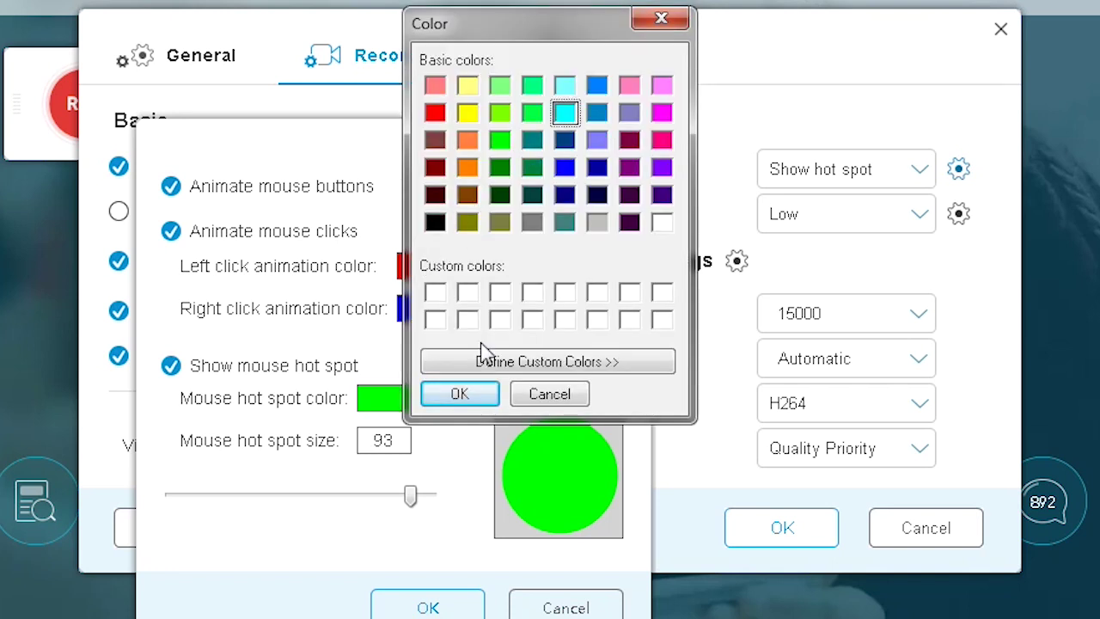
left_click(460, 394)
left_click(422, 315)
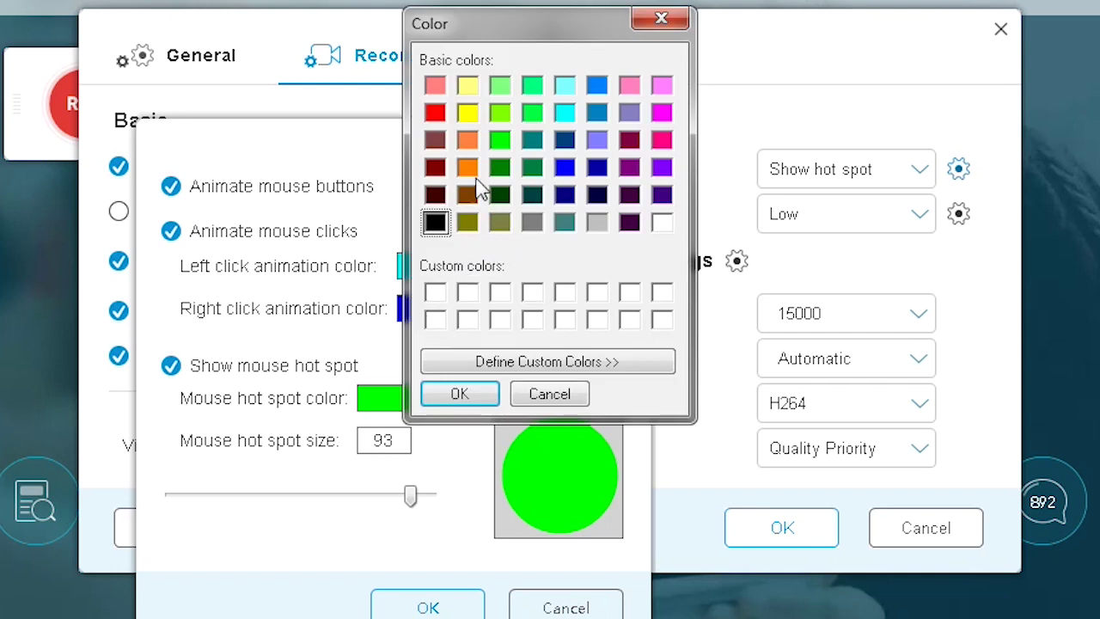
left_click(468, 166)
left_click(458, 394)
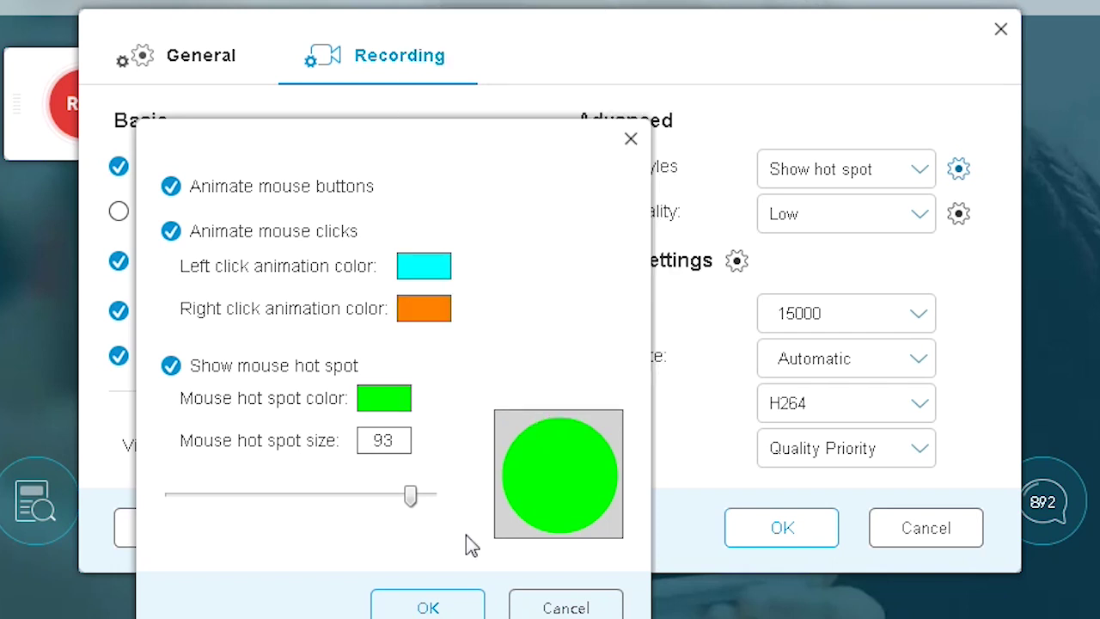
mouse_move(412, 495)
left_mouse_down()
mouse_move(427, 494)
mouse_move(378, 504)
mouse_move(423, 497)
left_mouse_up()
- Apply the mouse styles, keep Show hot spot, and set Audio quality to Standard
left_click(428, 608)
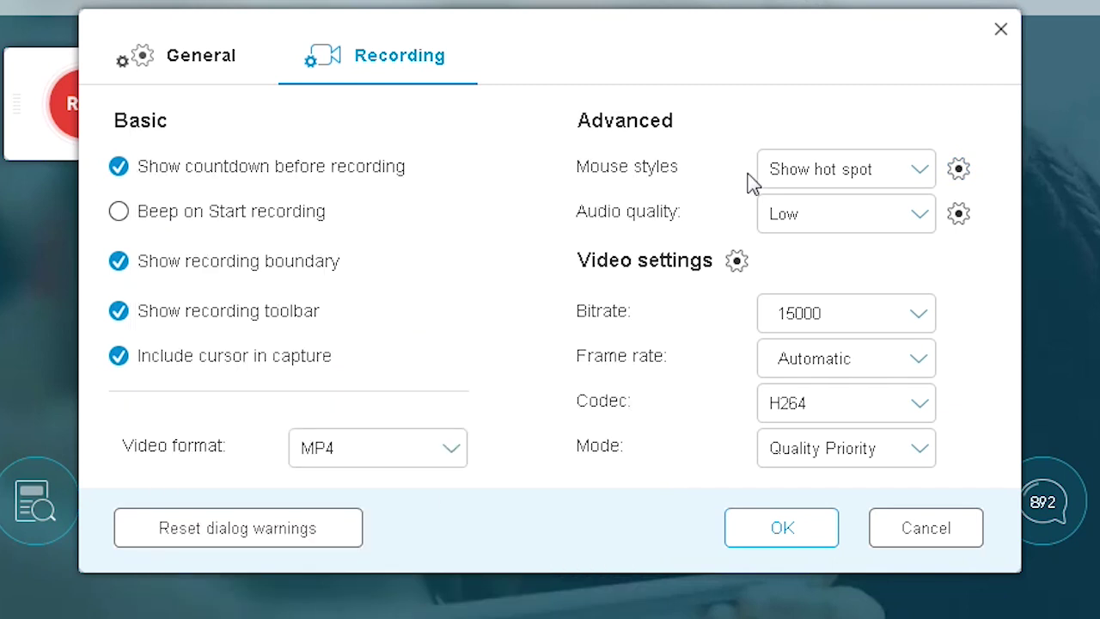
left_click(848, 172)
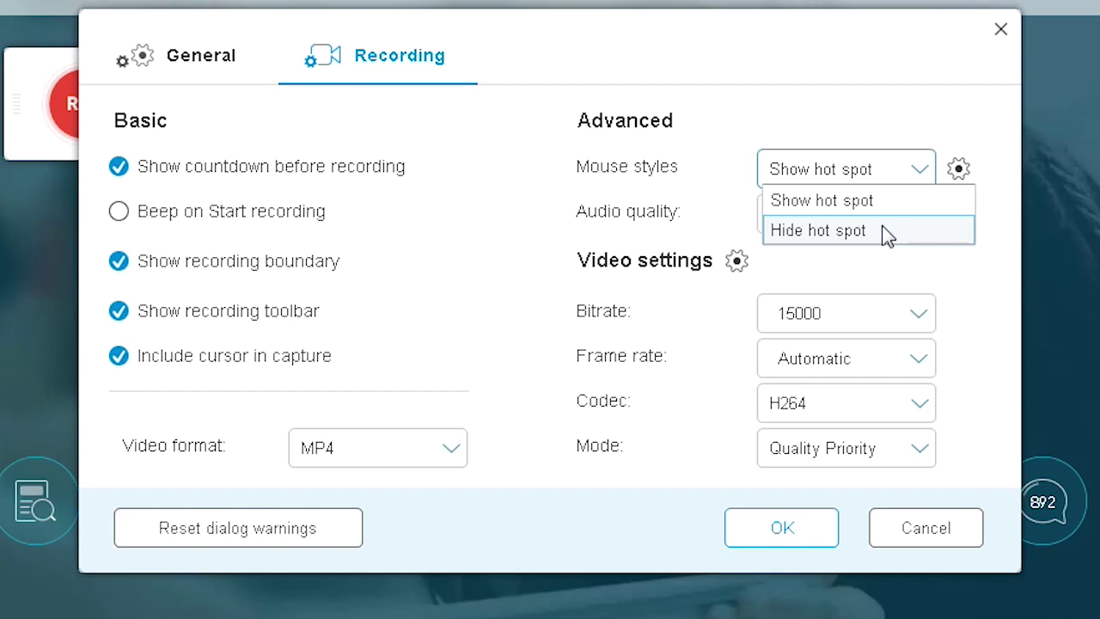
left_click(827, 76)
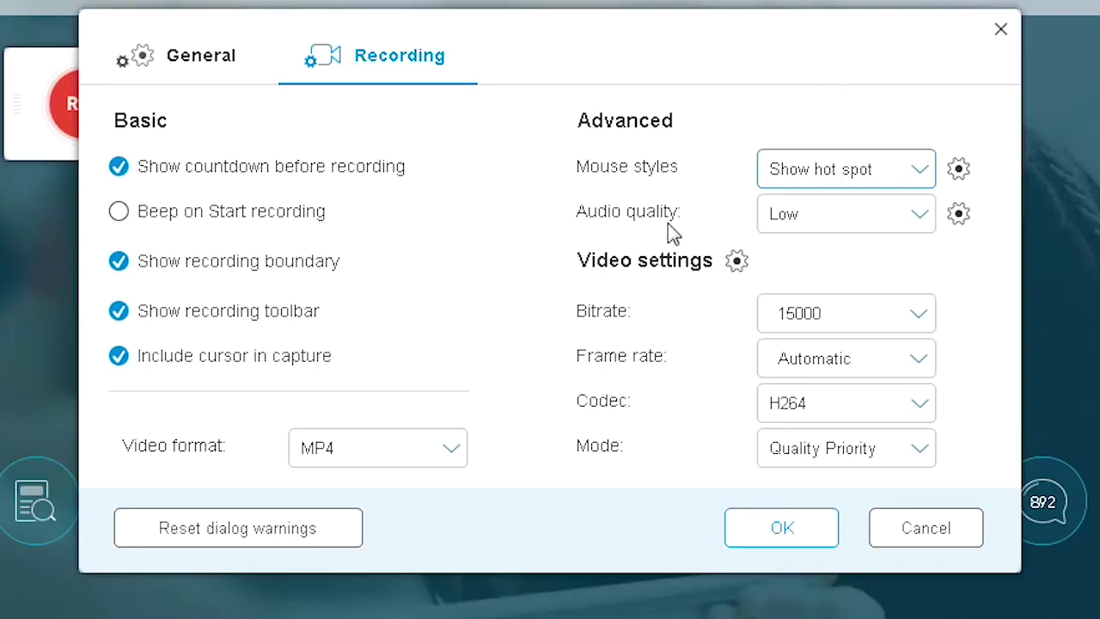
left_click(834, 221)
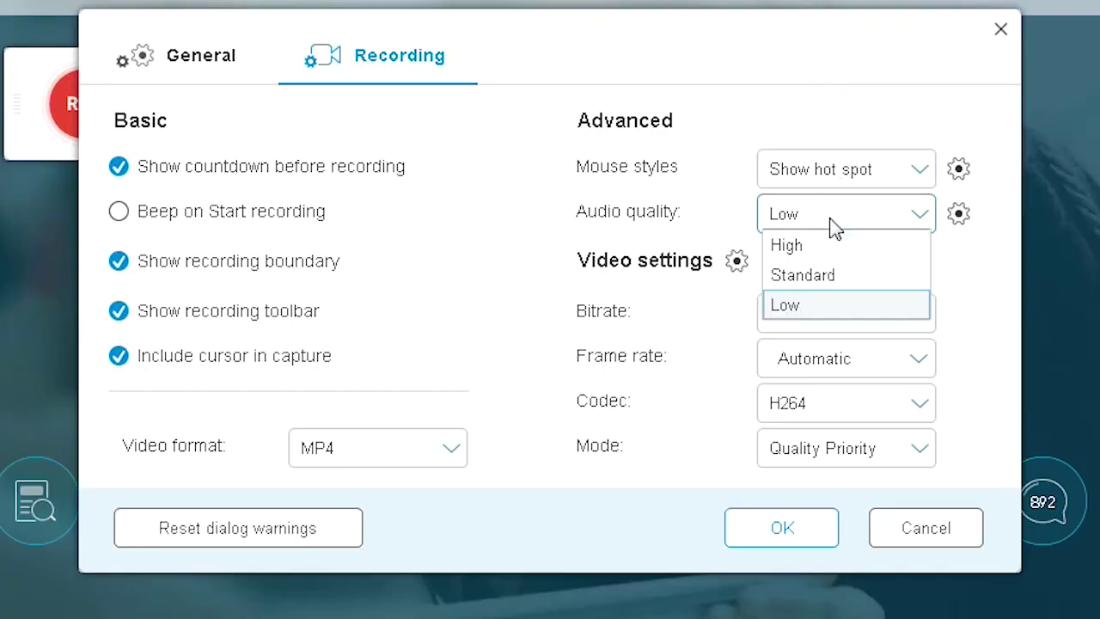
left_click(838, 284)
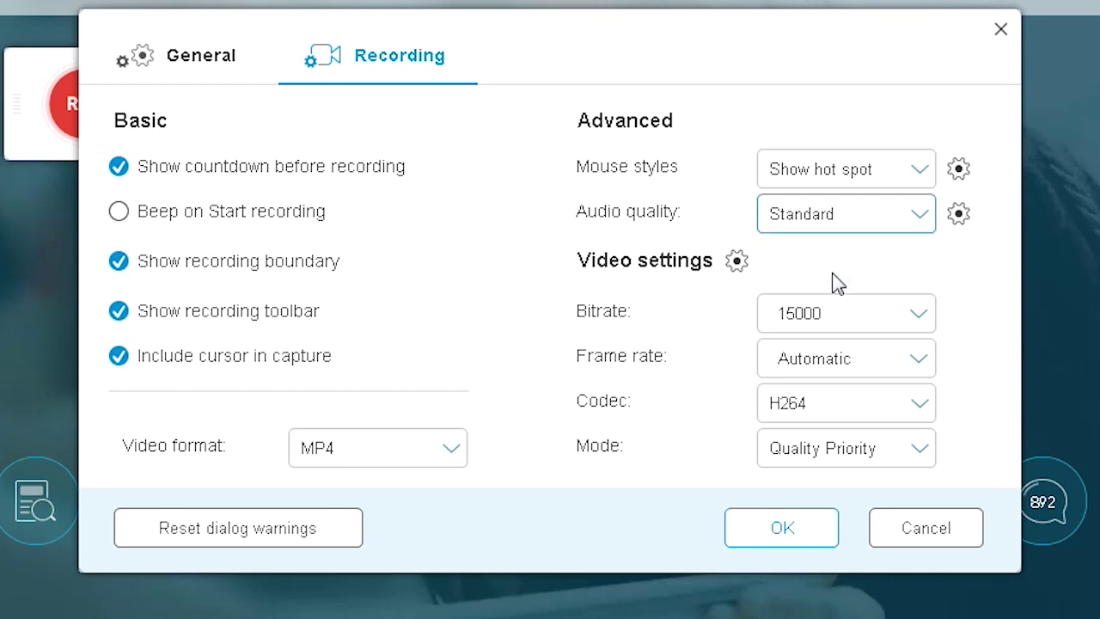
- Use Focusrite USB for system sound and the C-1U microphone, checking Windows Sound before confirming
left_click(958, 214)
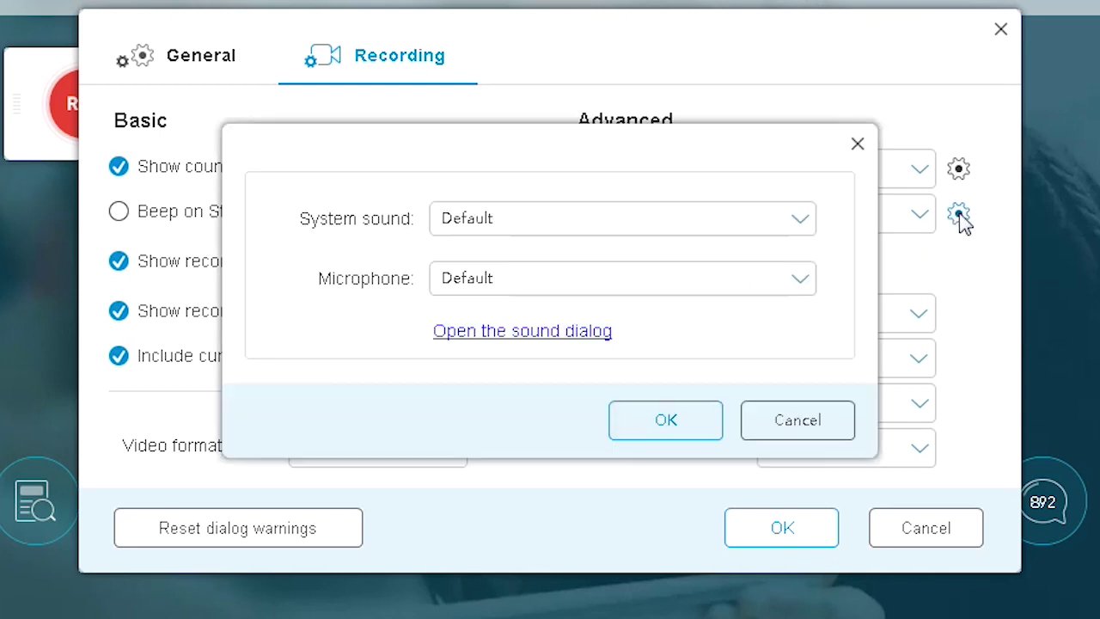
left_click(487, 221)
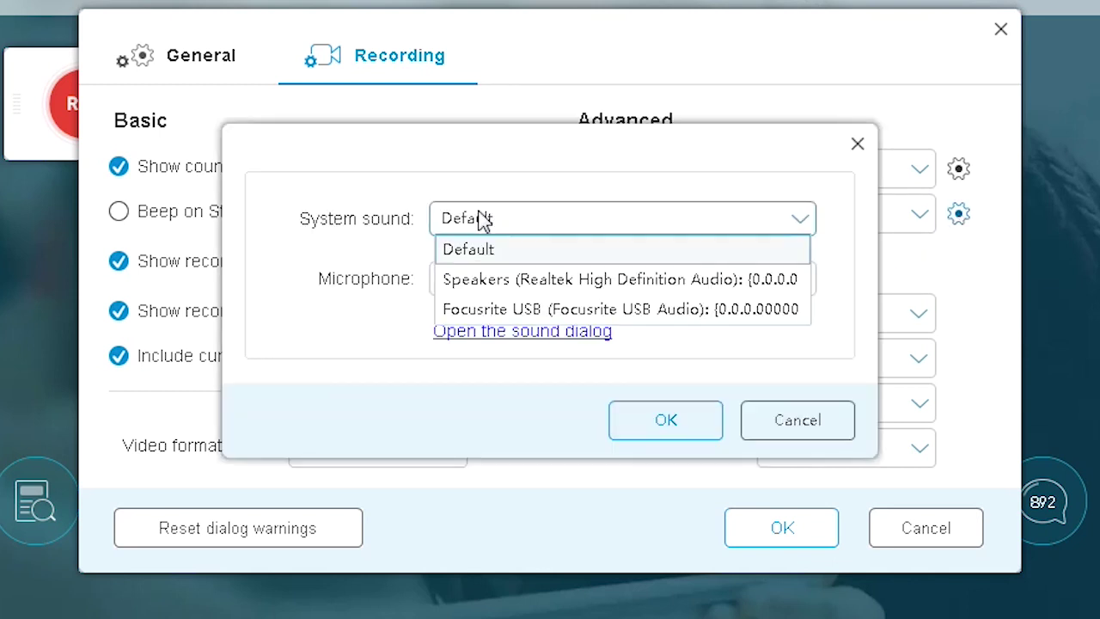
left_click(505, 310)
left_click(508, 288)
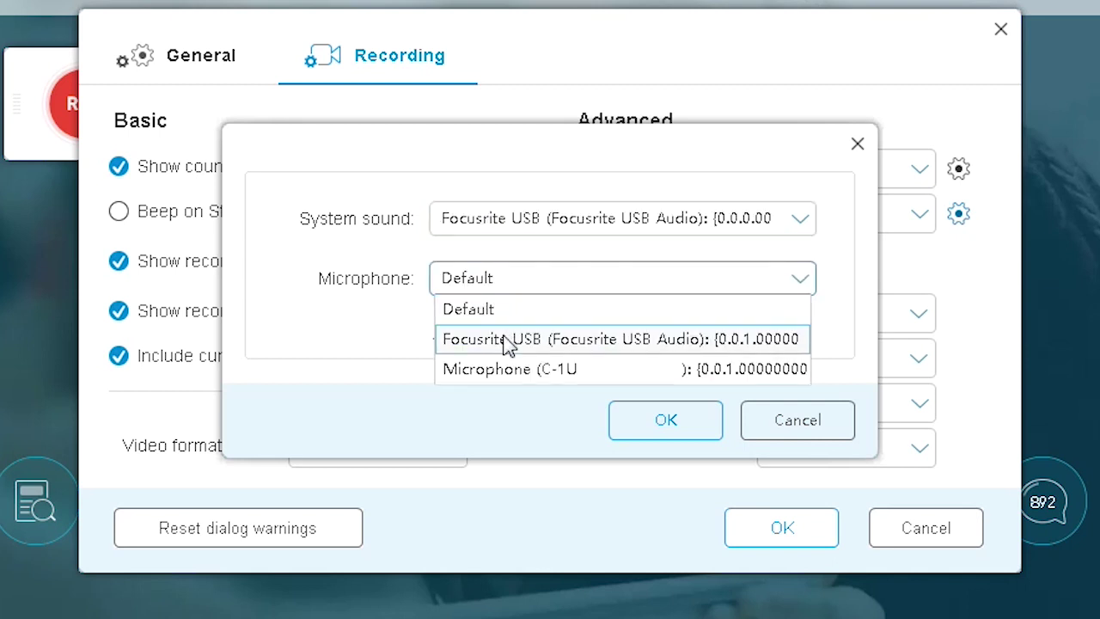
left_click(504, 371)
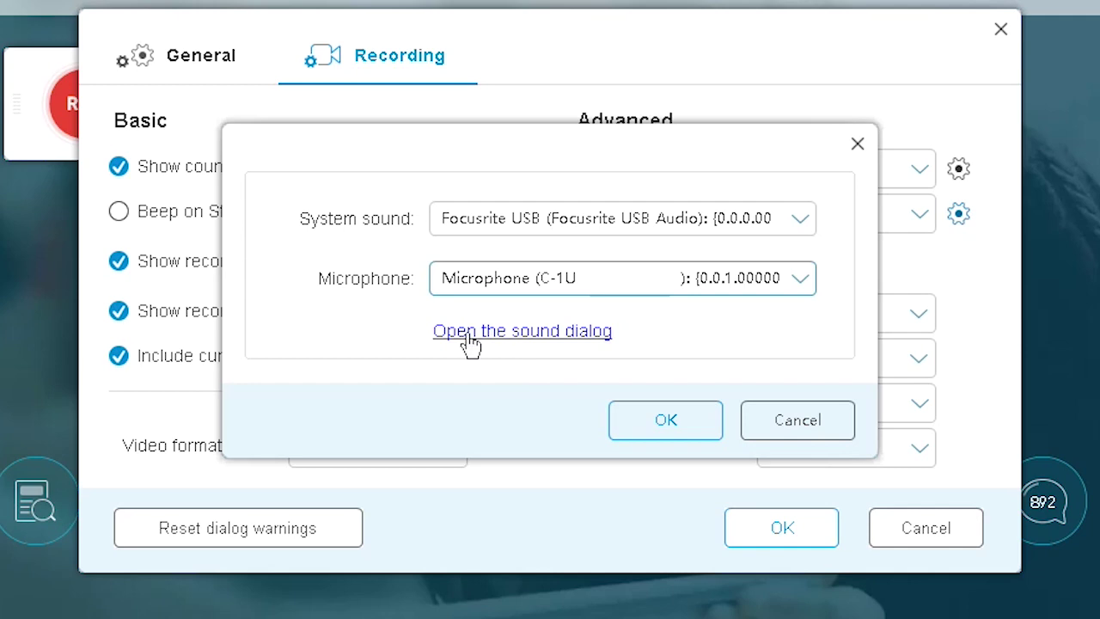
left_click(496, 334)
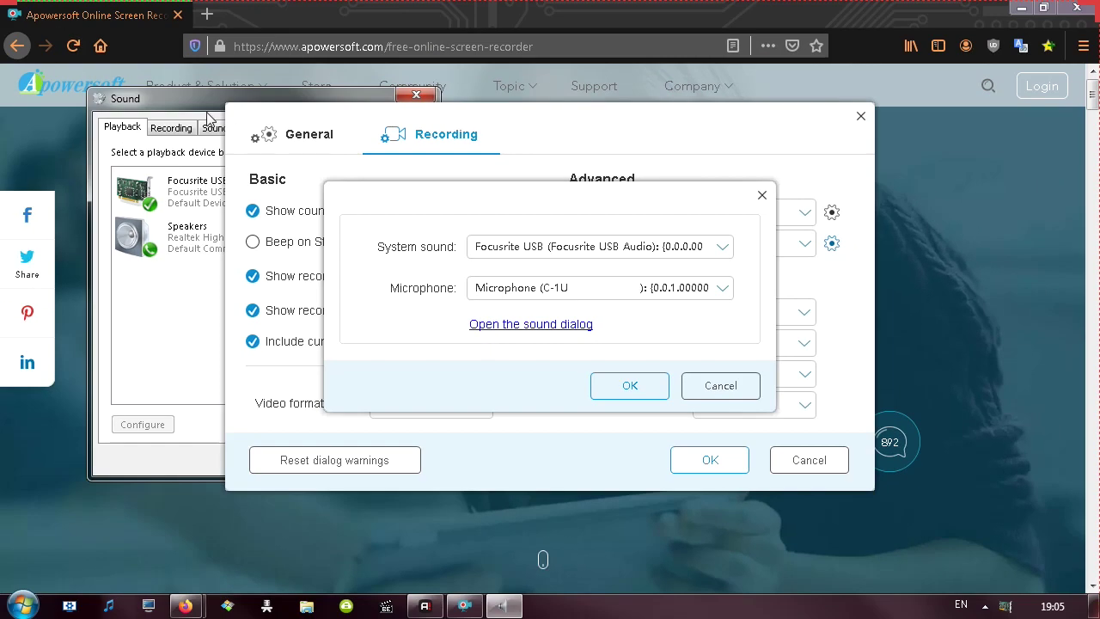
left_click_drag(184, 98, 127, 161)
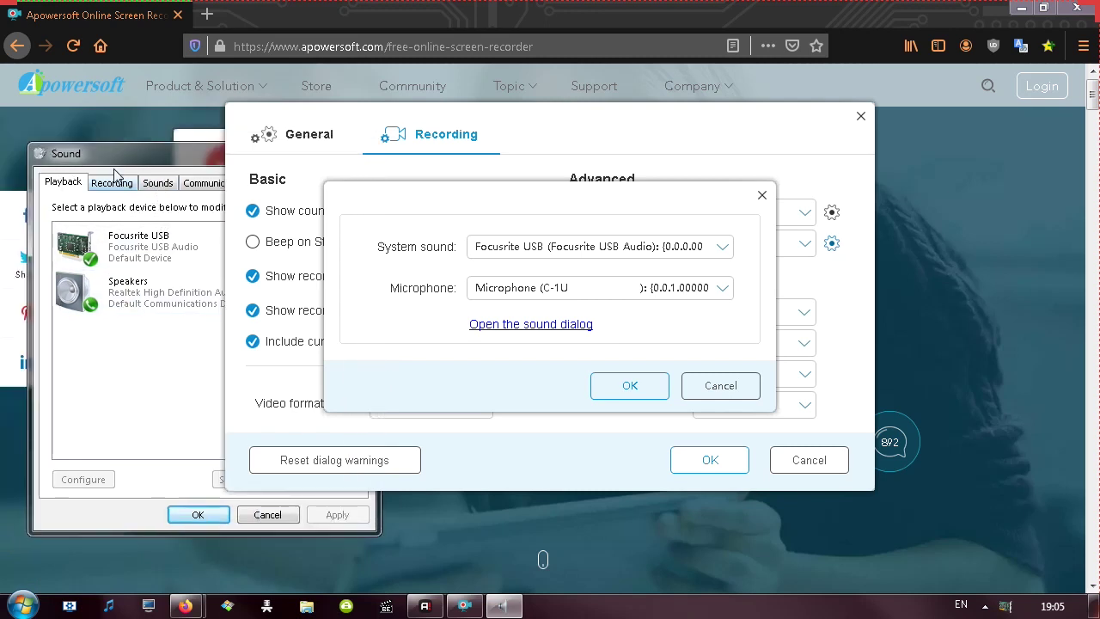
left_click(211, 516)
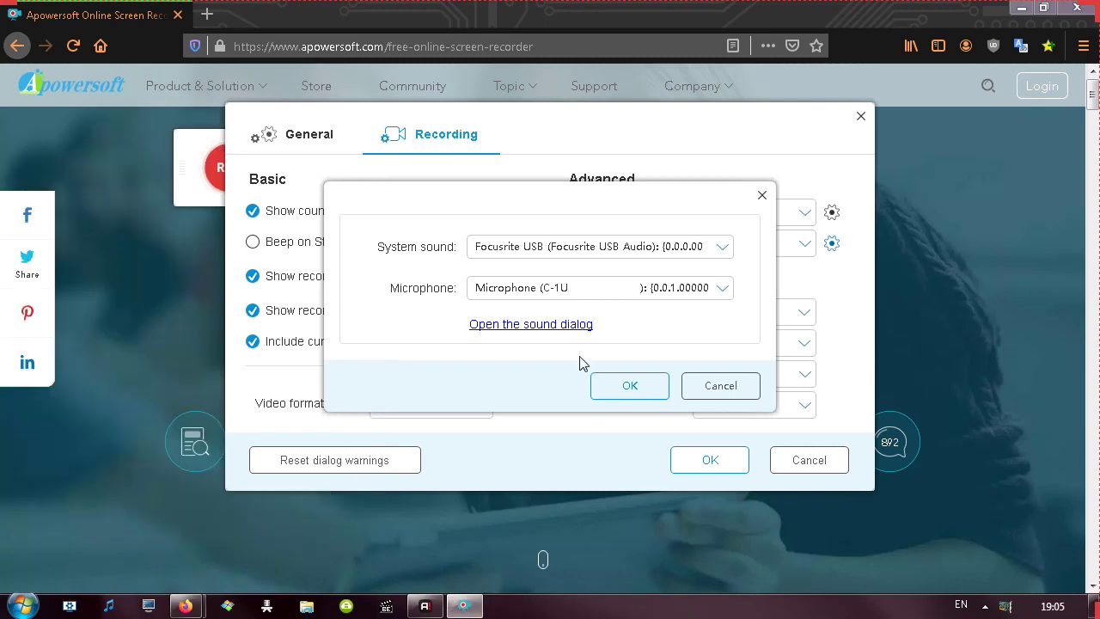
left_click(630, 388)
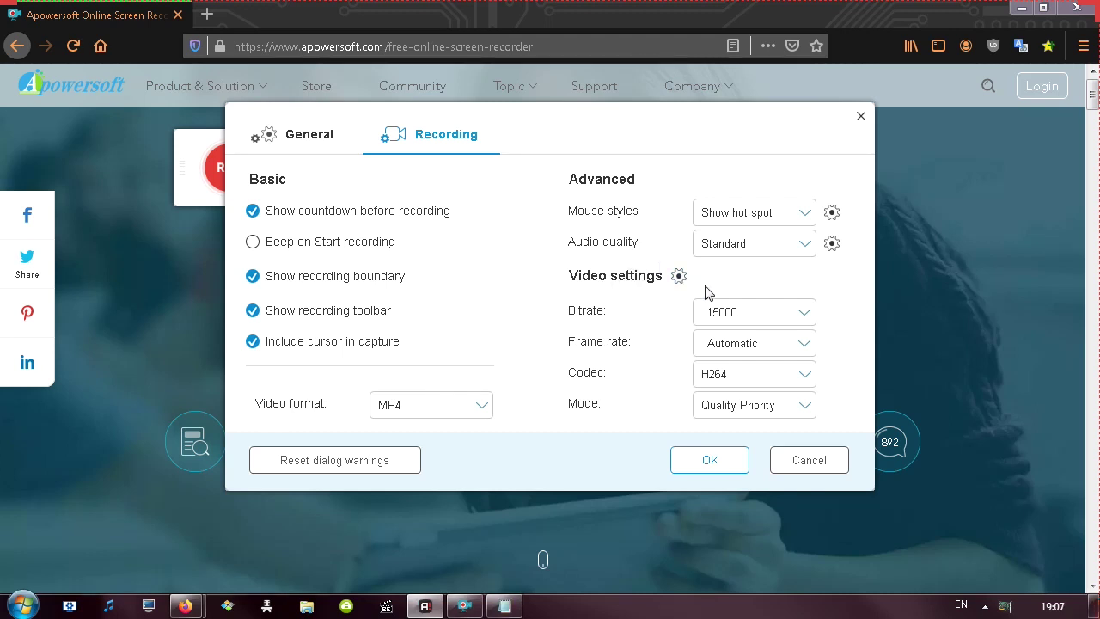
- Tick Auto hide the taskbar and Hide desktop icons in the video optimisation options
left_click(679, 277)
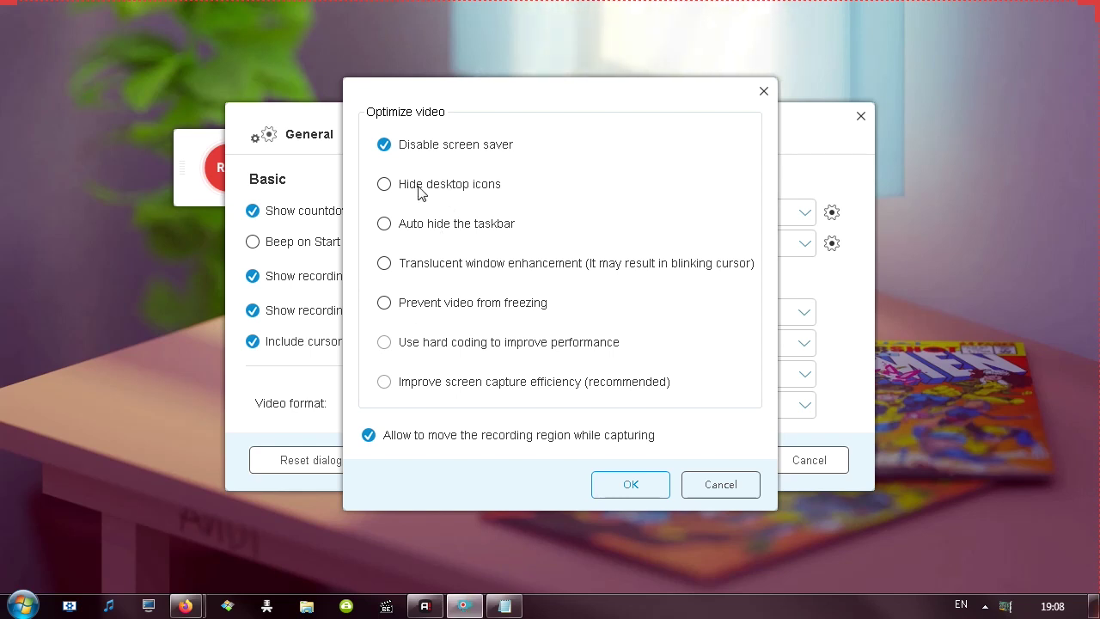
left_click(386, 225)
left_click(384, 184)
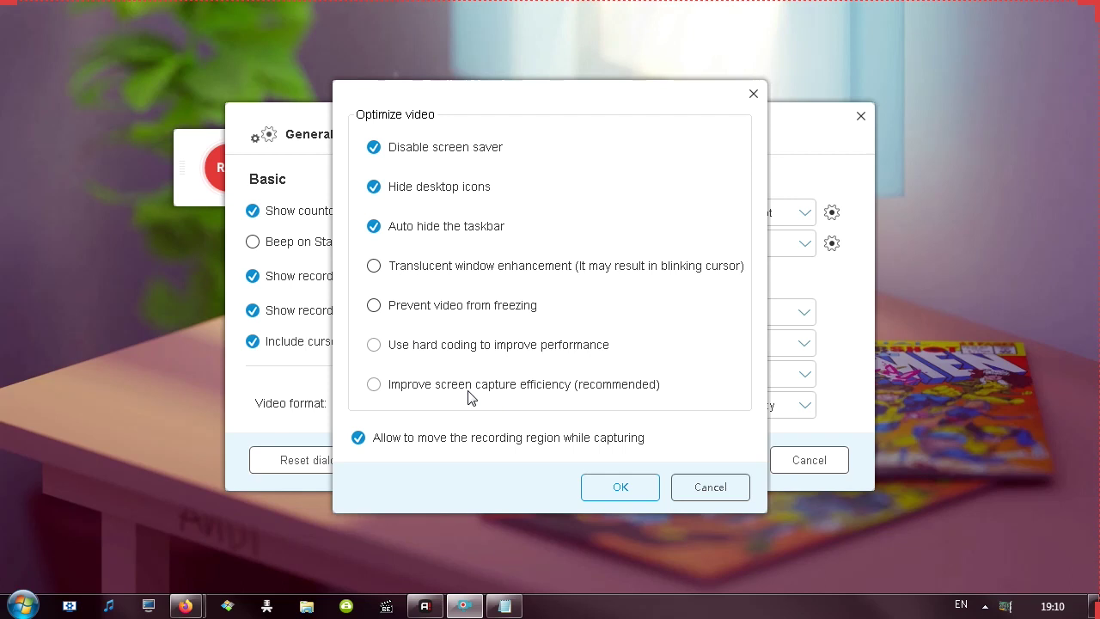
- Confirm the optimisation options and set the frame rate to 60
left_click(615, 488)
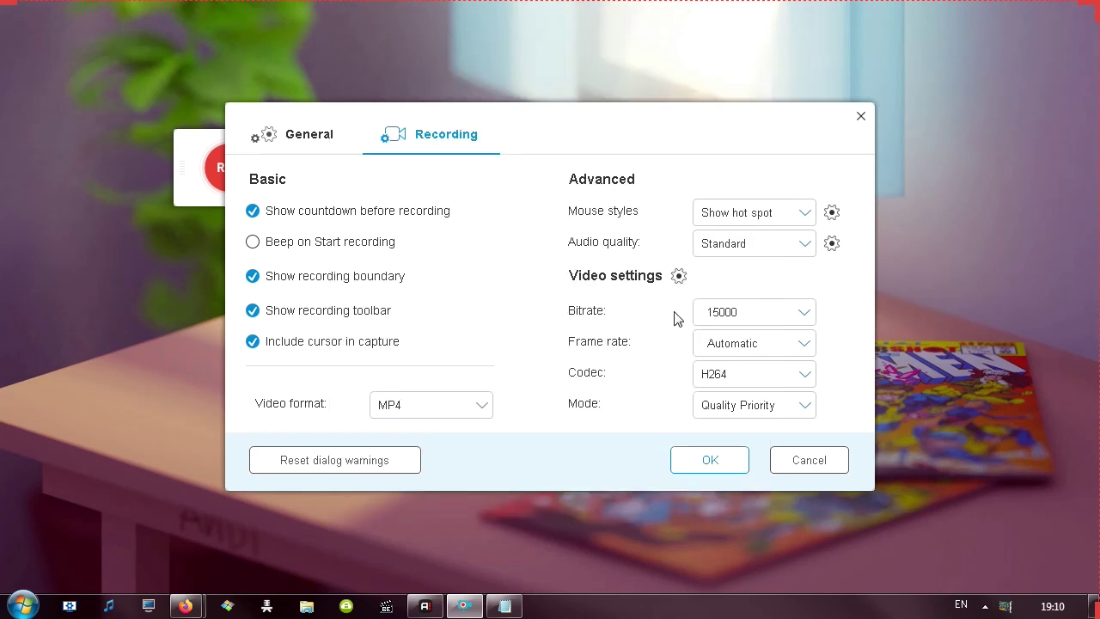
left_click(809, 313)
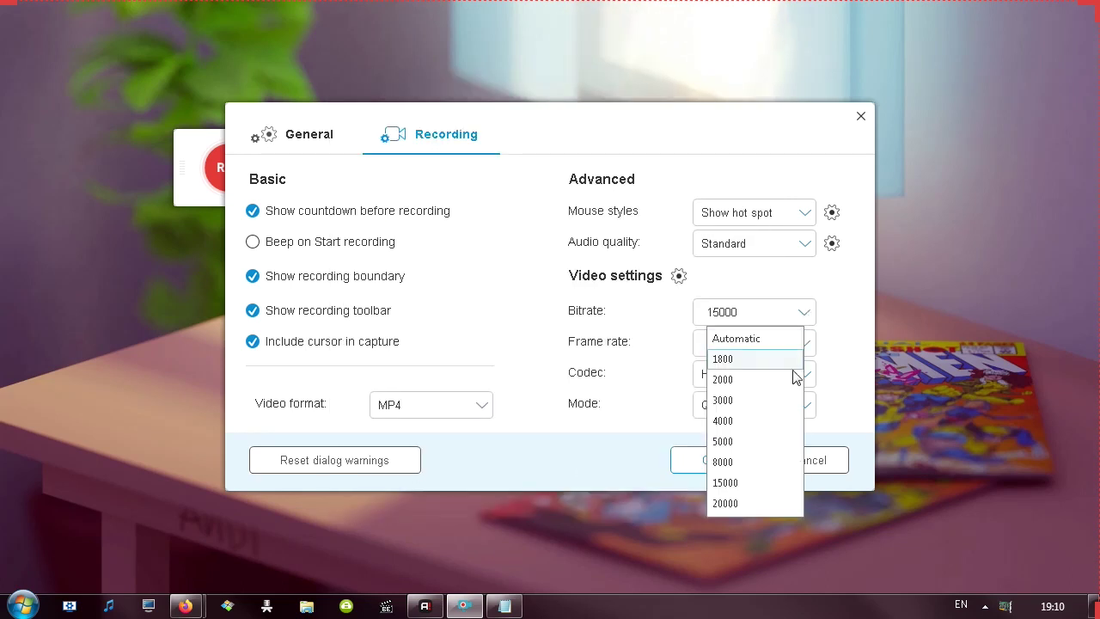
left_click(744, 483)
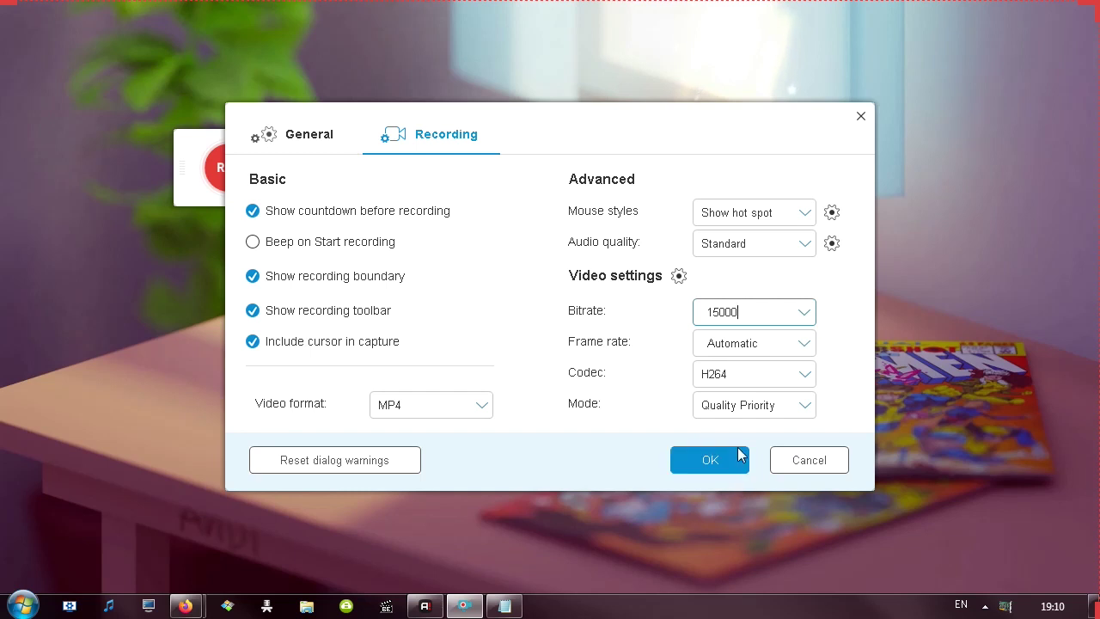
left_click(803, 311)
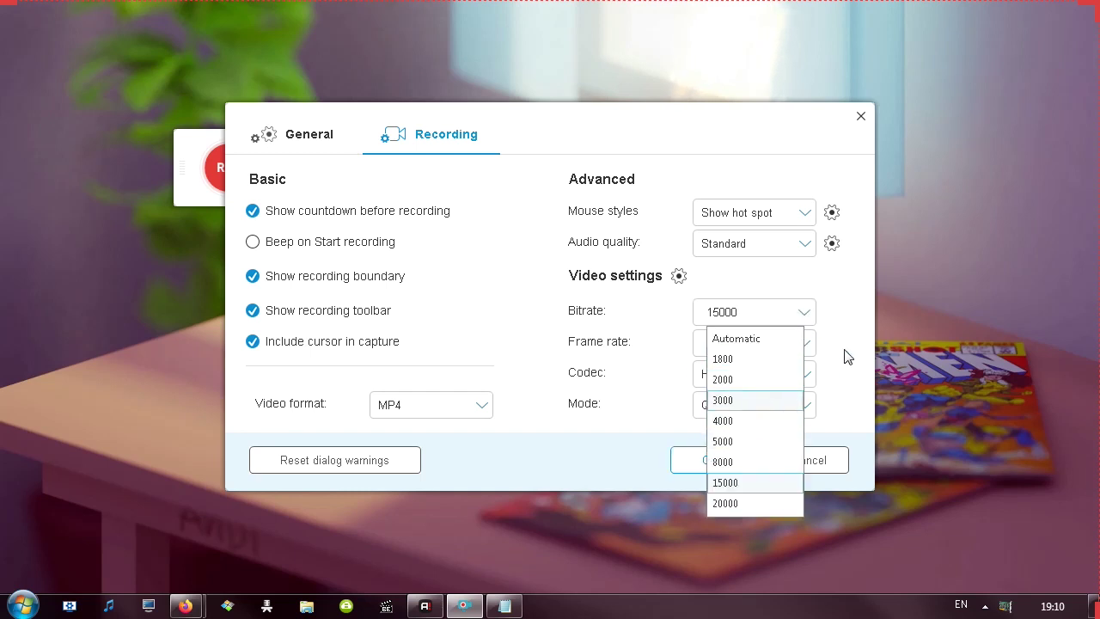
left_click(858, 310)
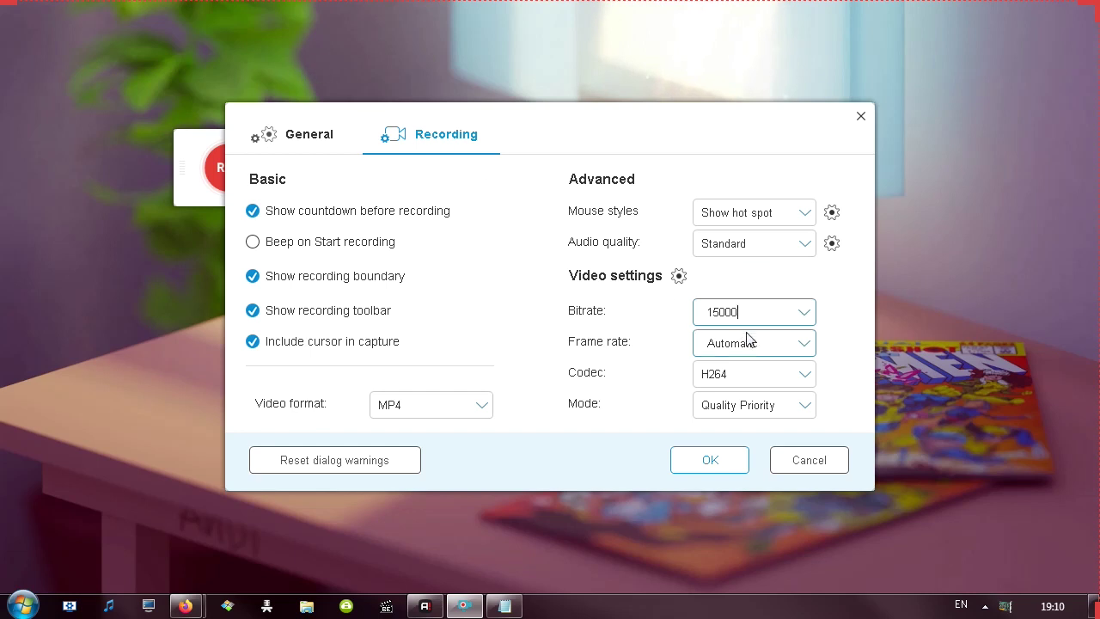
left_click(805, 344)
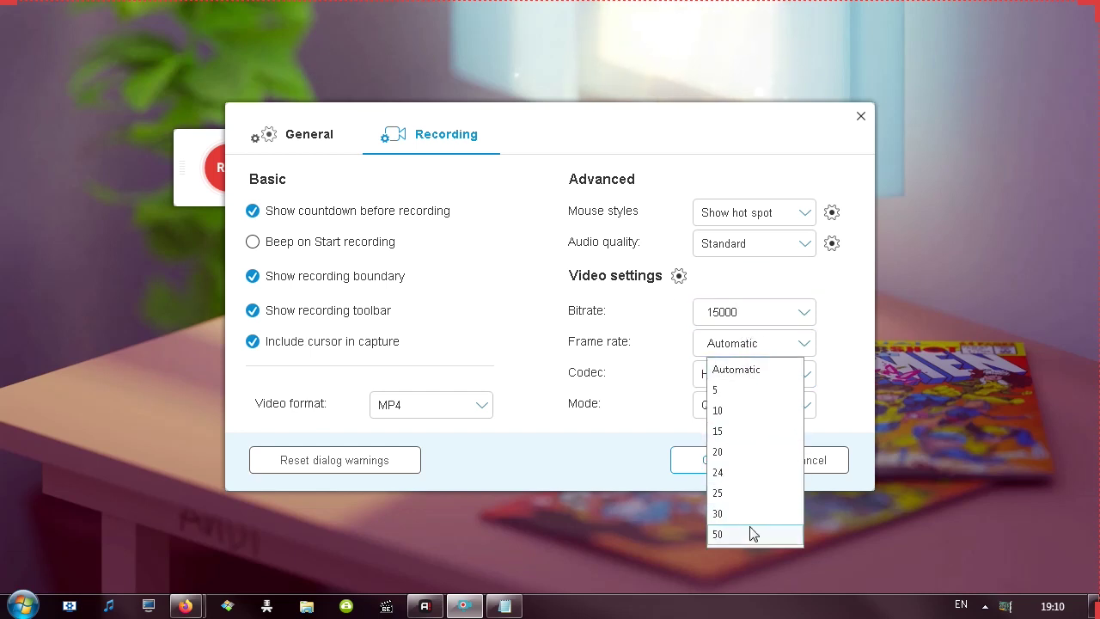
left_click(763, 338)
double_click(763, 337)
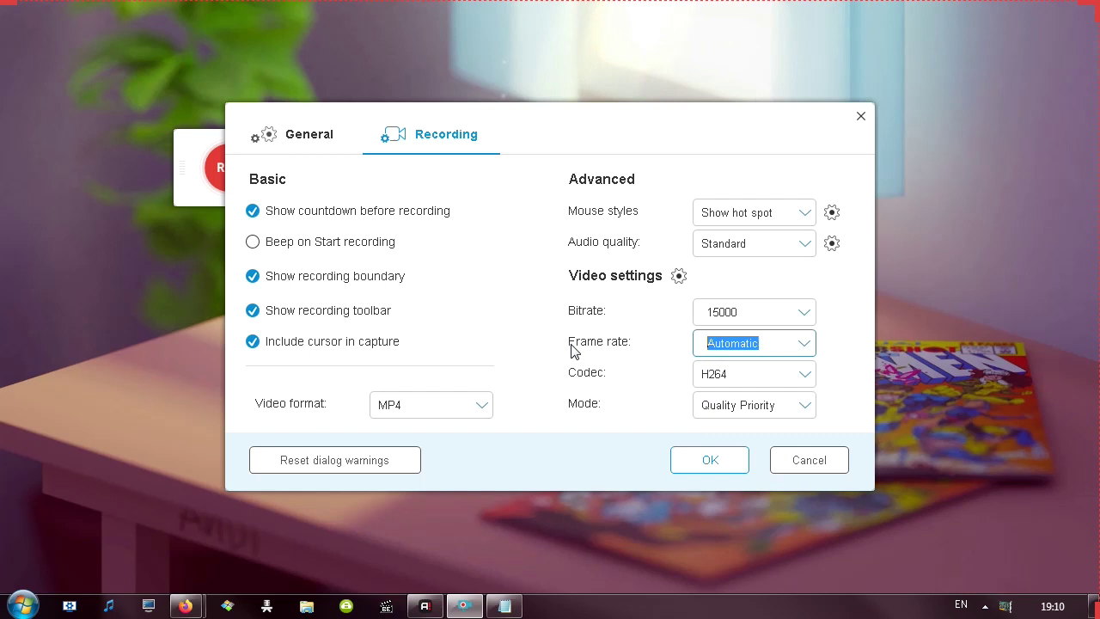
type("60")
- Extend the bitrate from 15000 to 15000000, keeping frame rate 60
left_click(744, 312)
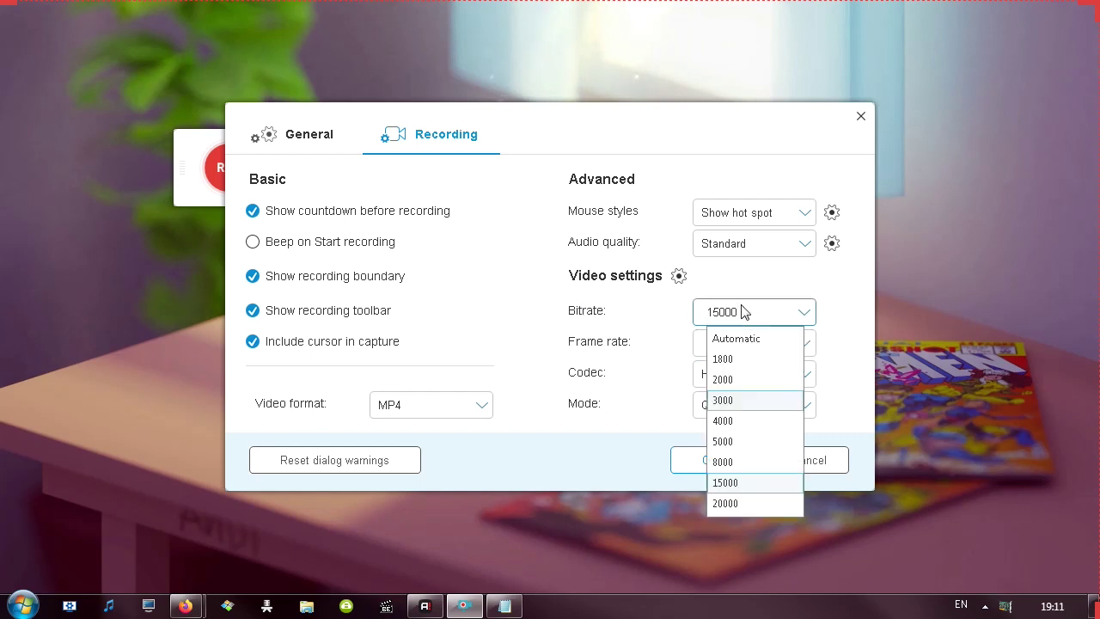
left_click(748, 312)
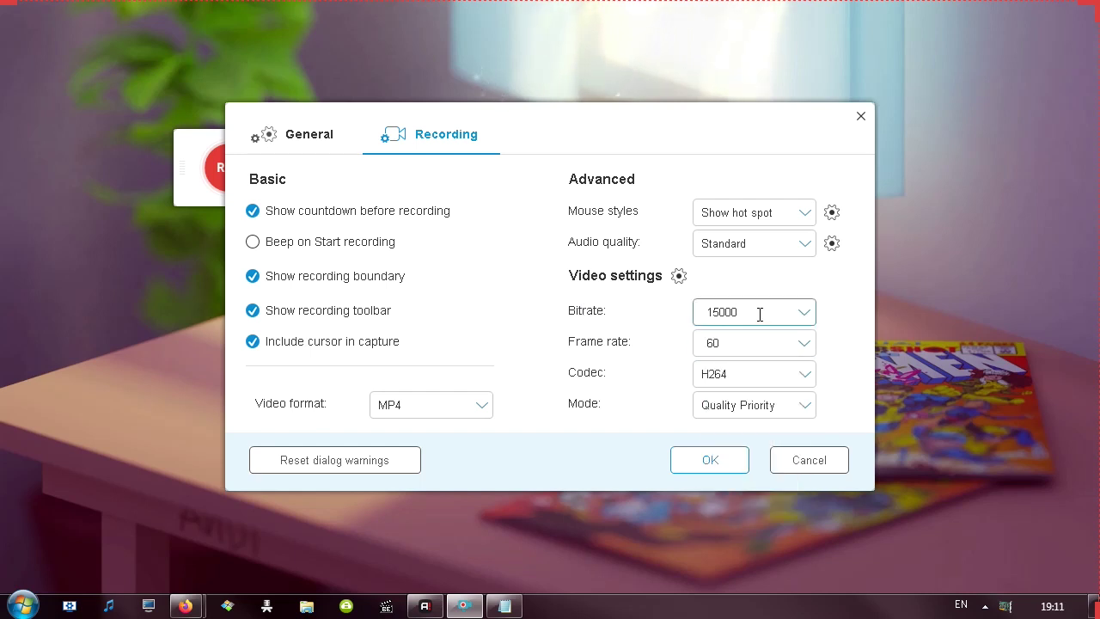
type("0")
left_click(761, 342)
left_click(749, 312)
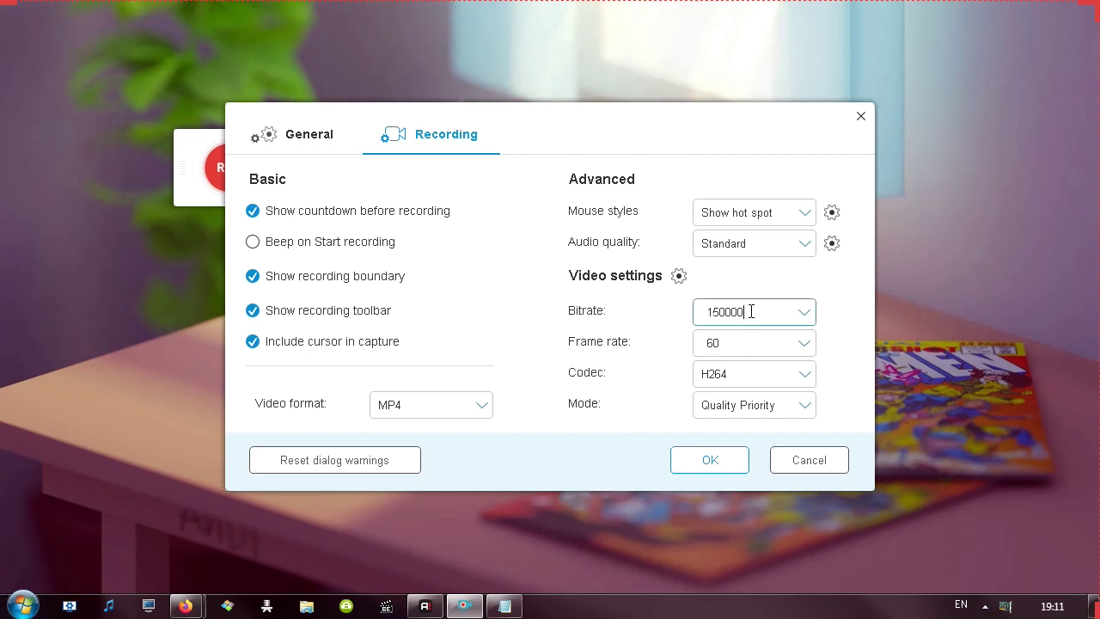
type("00")
left_click(741, 350)
left_click(743, 344)
left_click(742, 345)
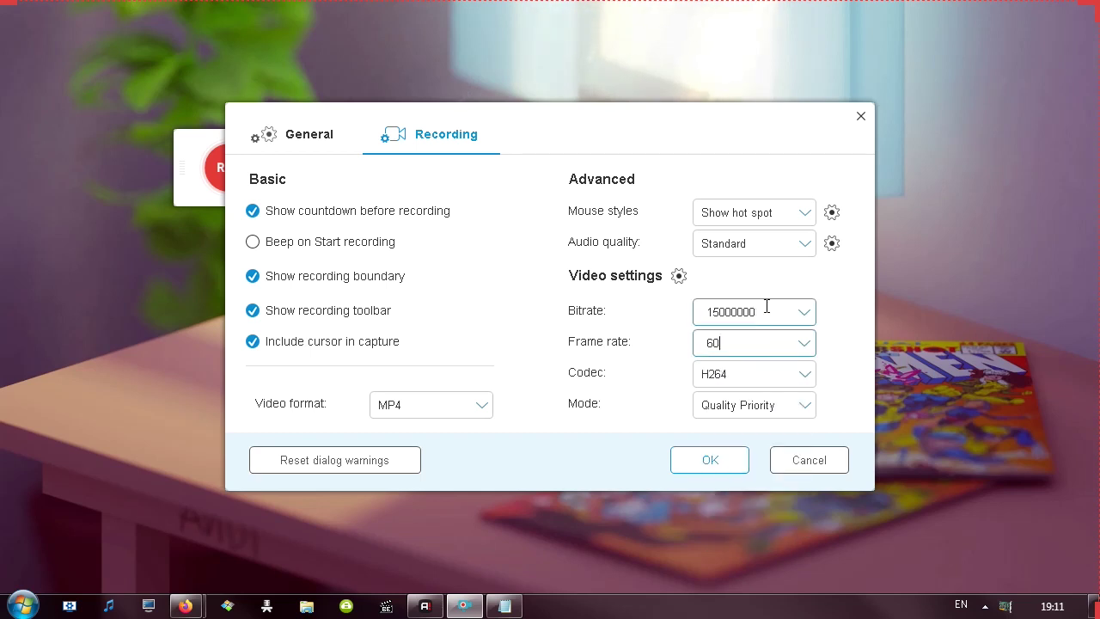
- Keep H264 codec, Quality Priority mode and MP4 video format
left_click(773, 376)
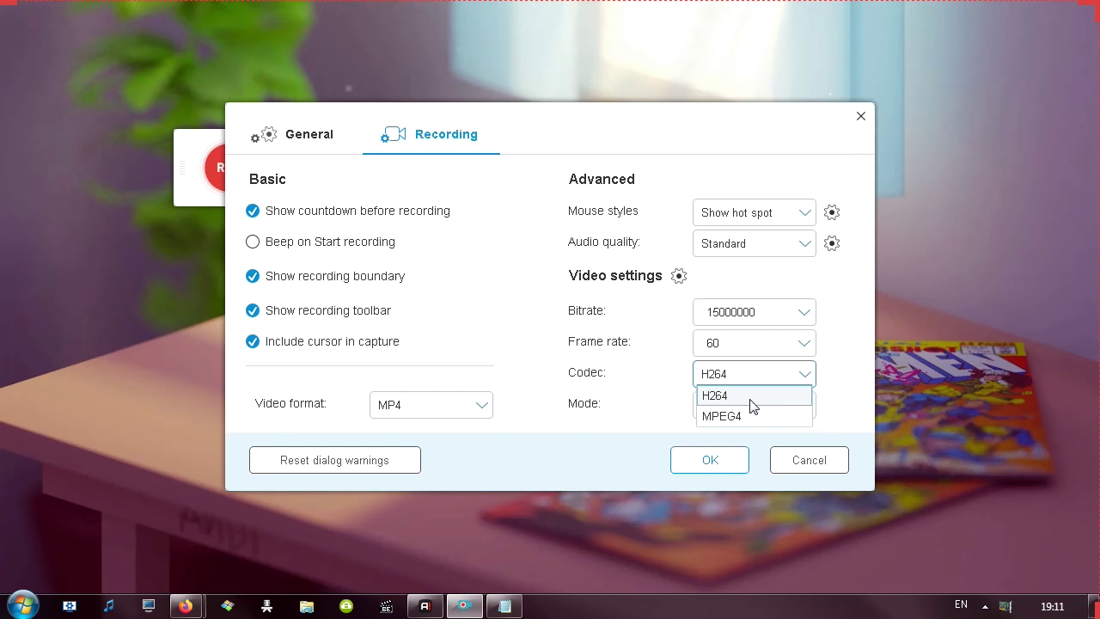
left_click(753, 396)
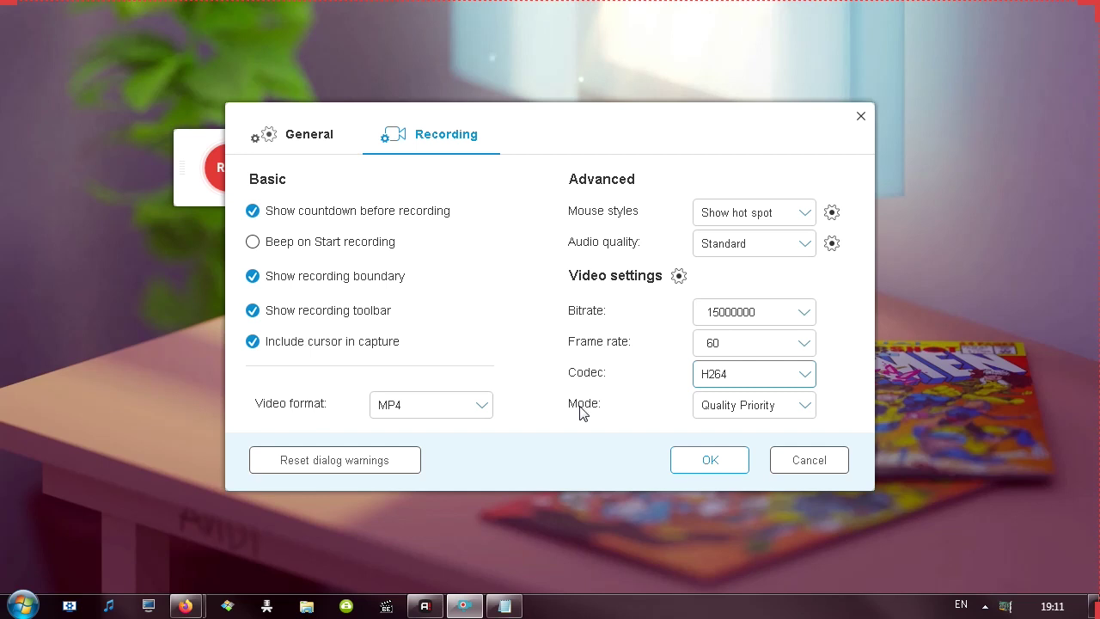
left_click(733, 410)
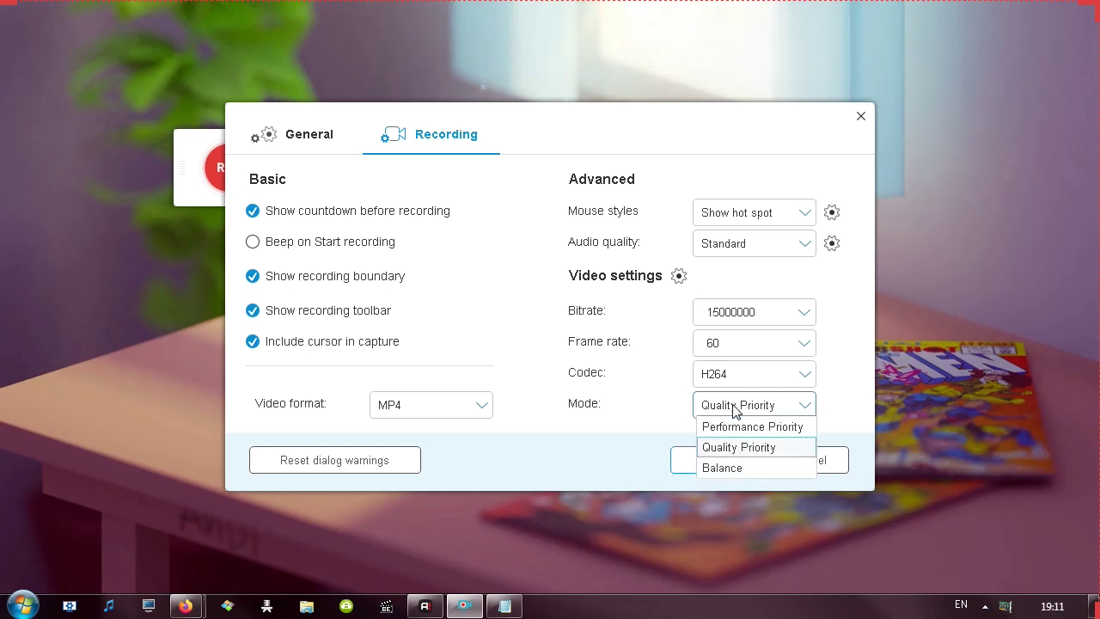
left_click(741, 449)
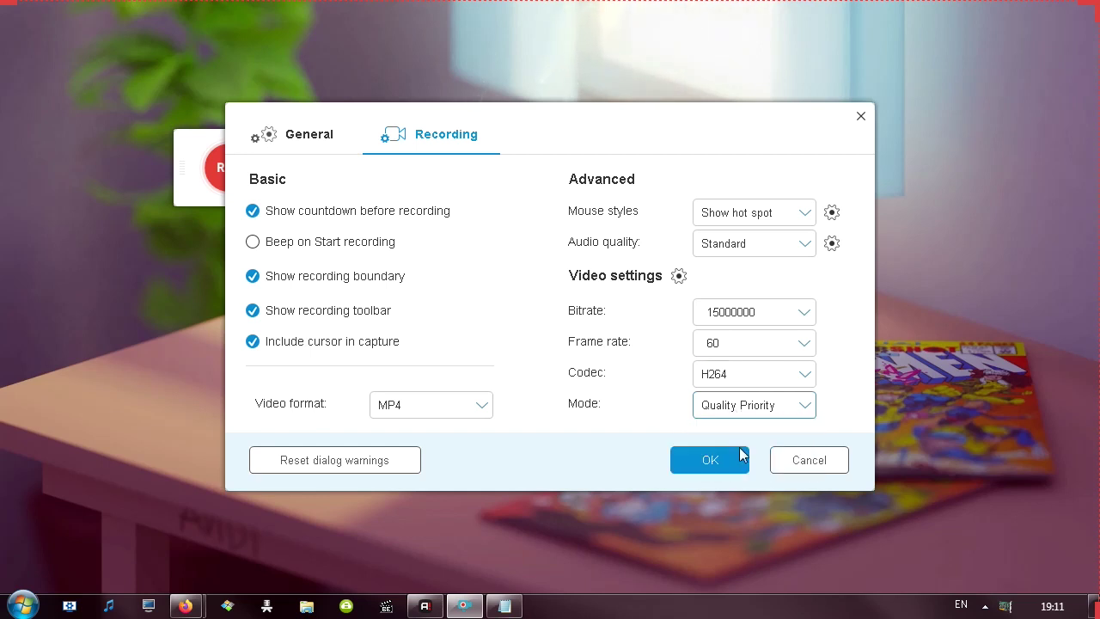
left_click(434, 405)
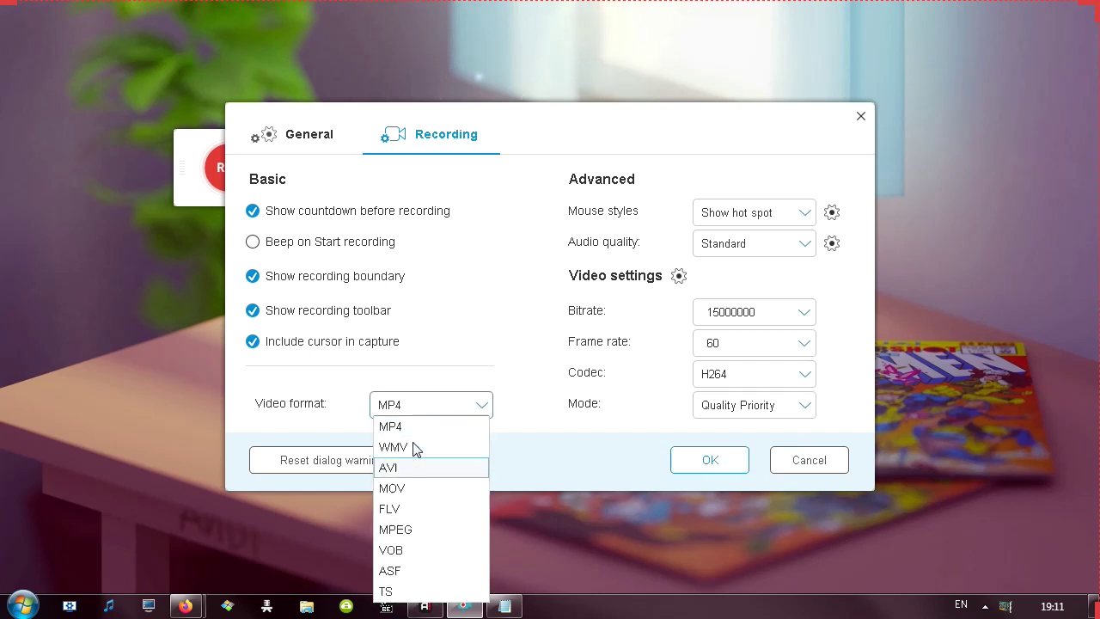
left_click(434, 423)
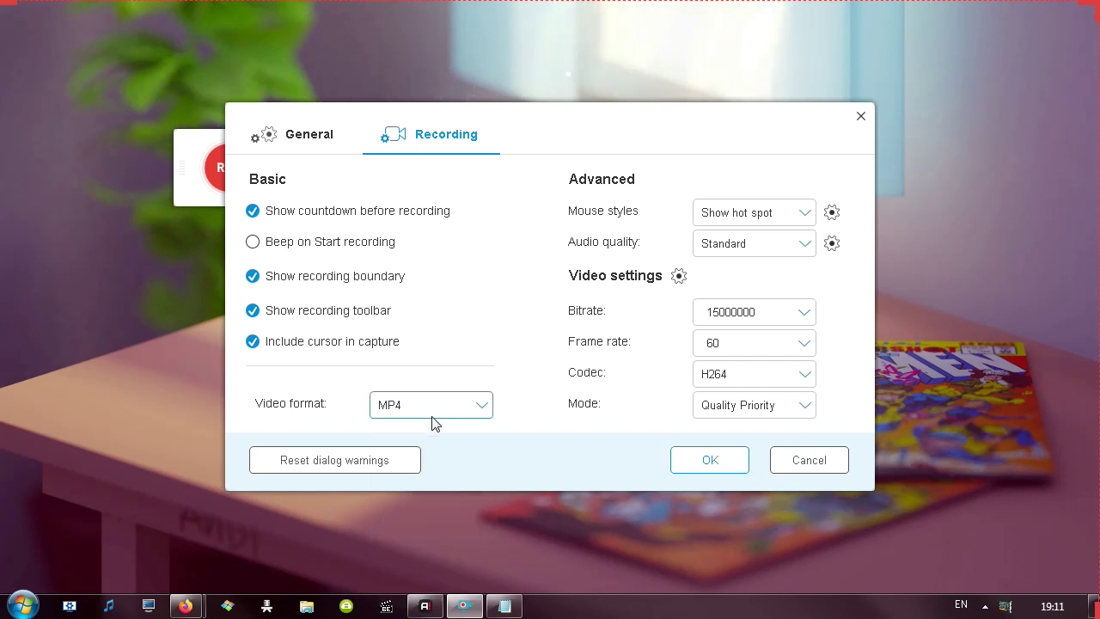
- Save the settings and mark a custom 640 x 360 capture region, nudged slightly lower
left_click(710, 461)
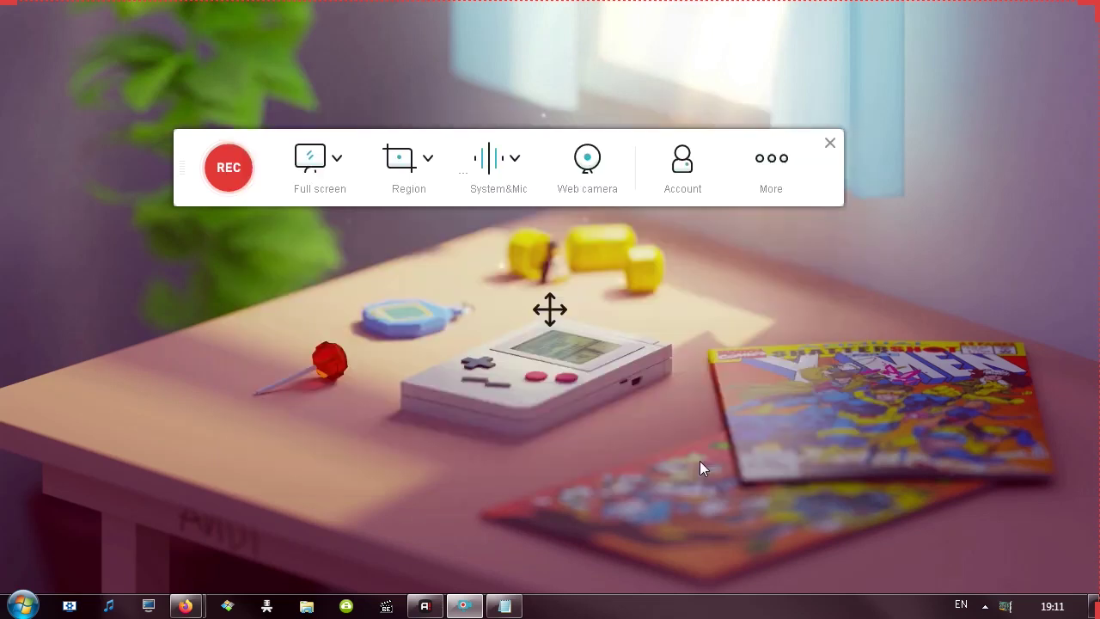
left_click(427, 160)
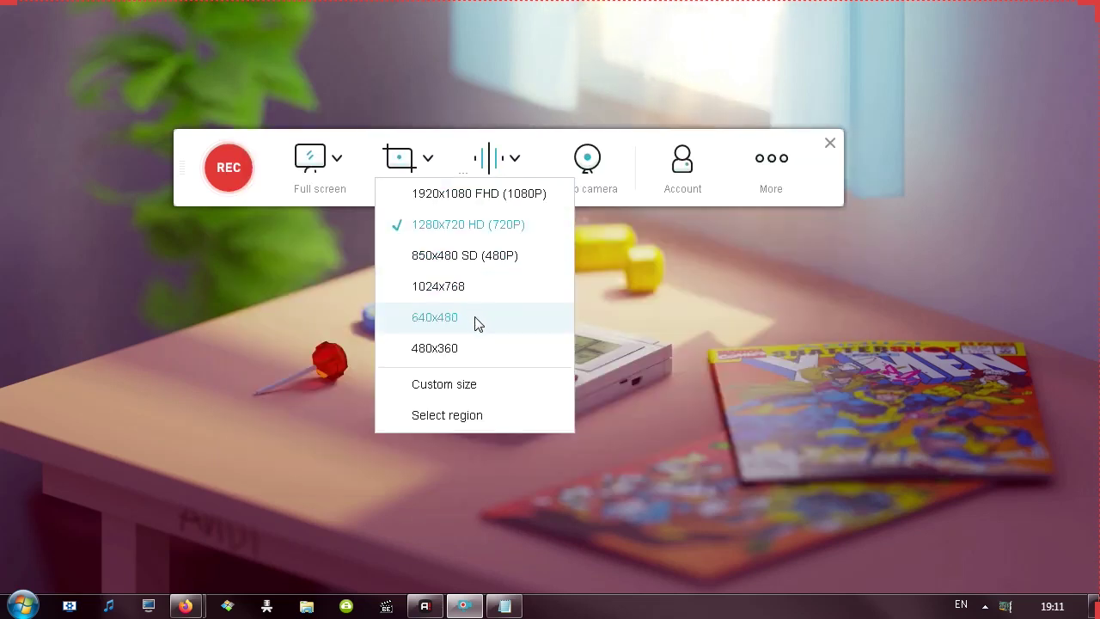
left_click(474, 383)
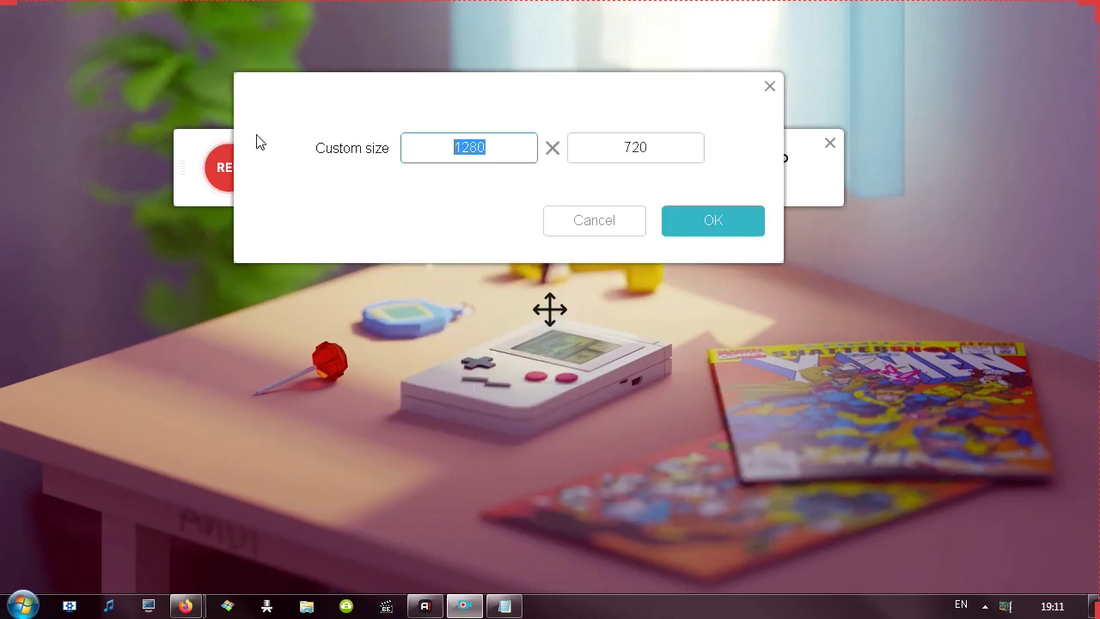
type("640")
key("Tab")
type("360")
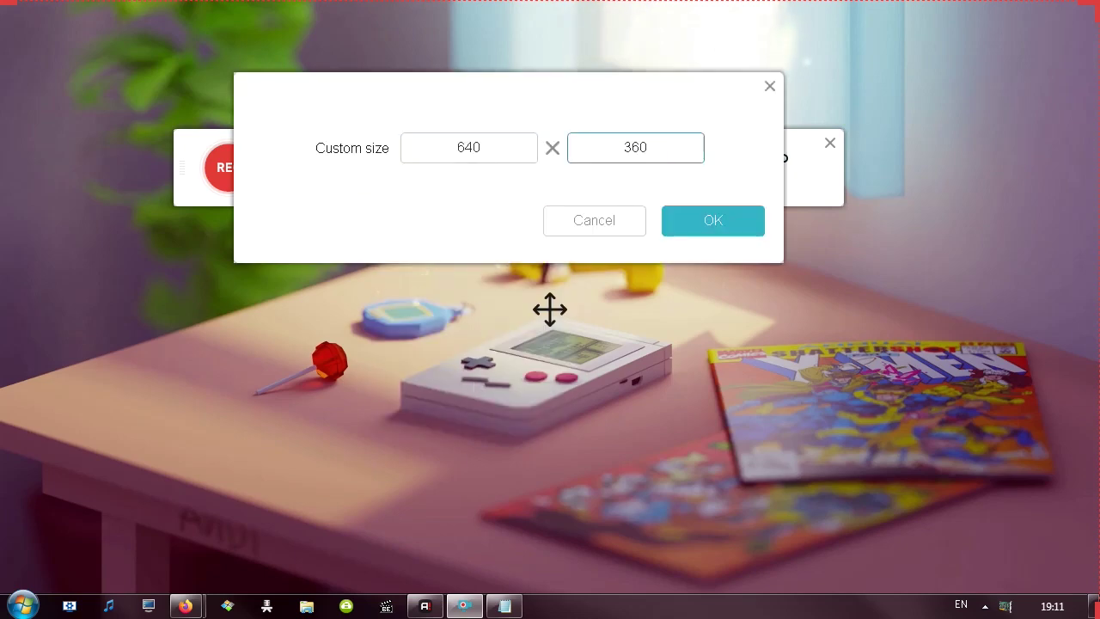
left_click(702, 210)
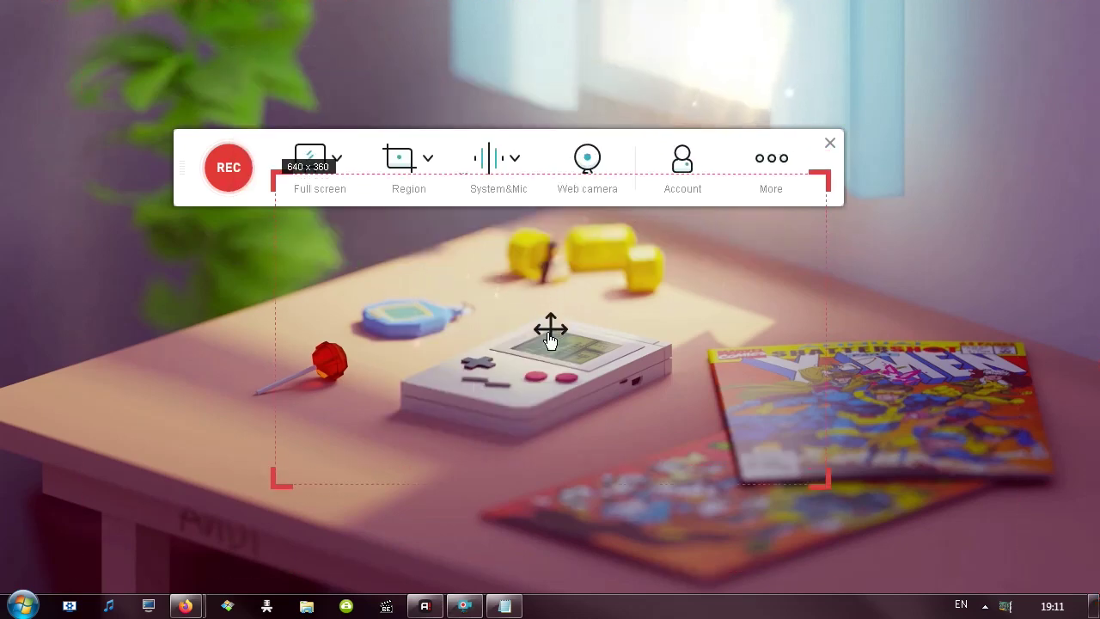
left_click_drag(550, 341, 550, 368)
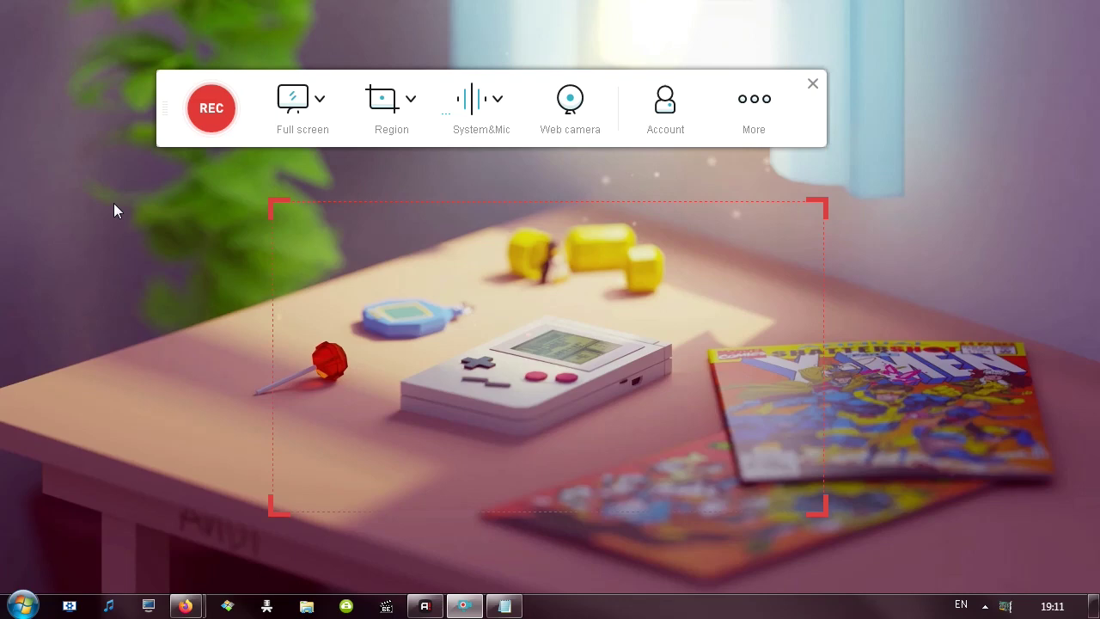
- Record the region while showing a desktop right-click menu and the Start menu, stopping with Ctrl+F1
left_click(206, 116)
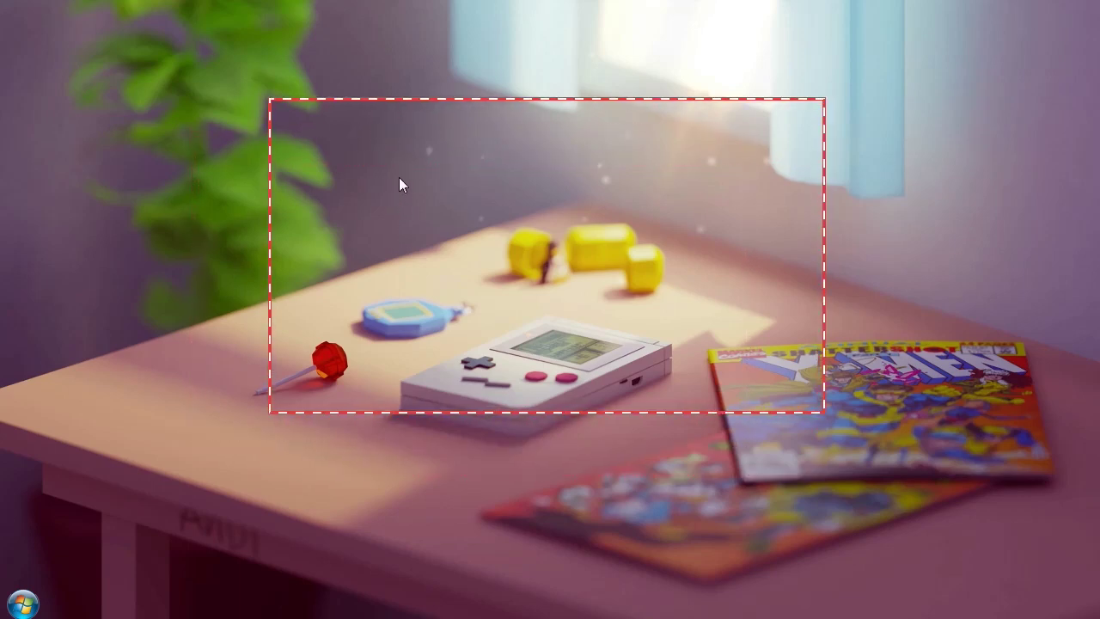
right_click(399, 178)
left_click(392, 298)
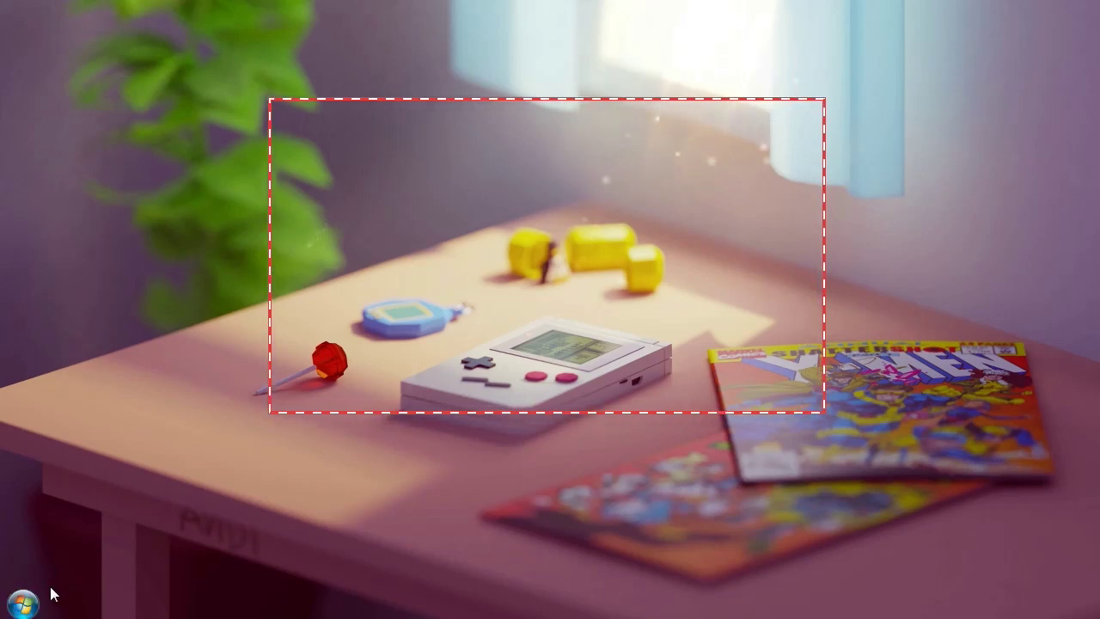
left_click(21, 605)
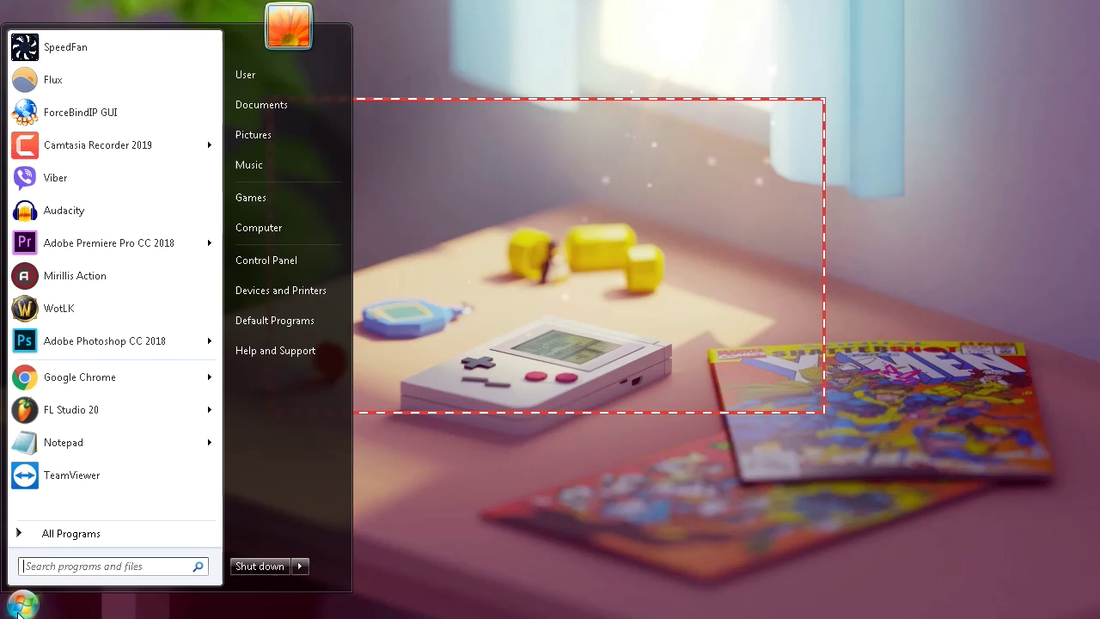
left_click(21, 604)
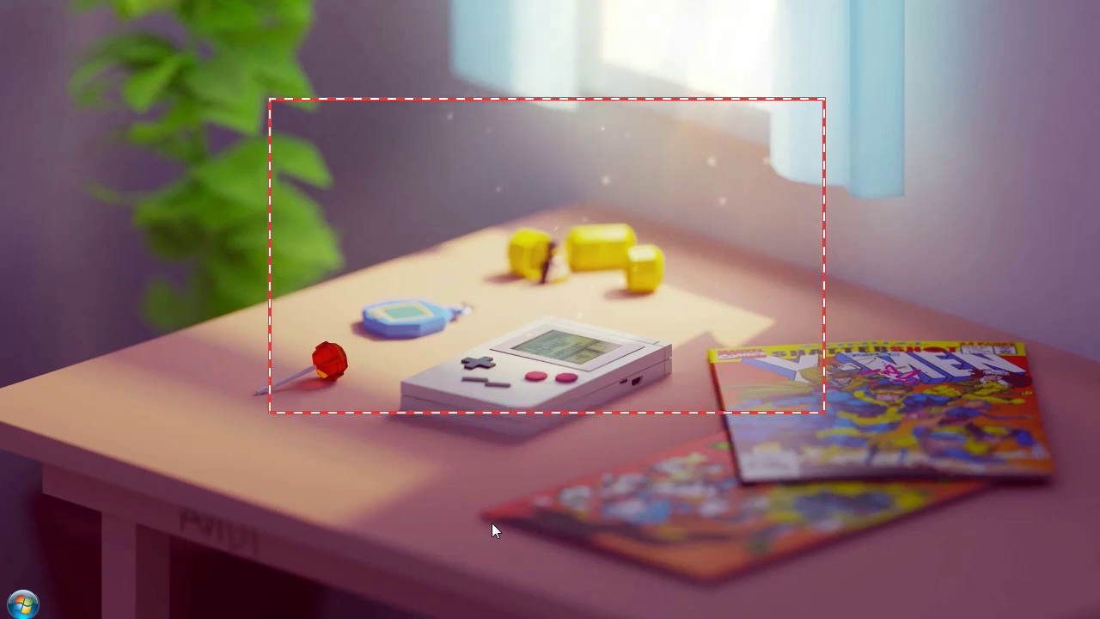
key("ctrl+F1")
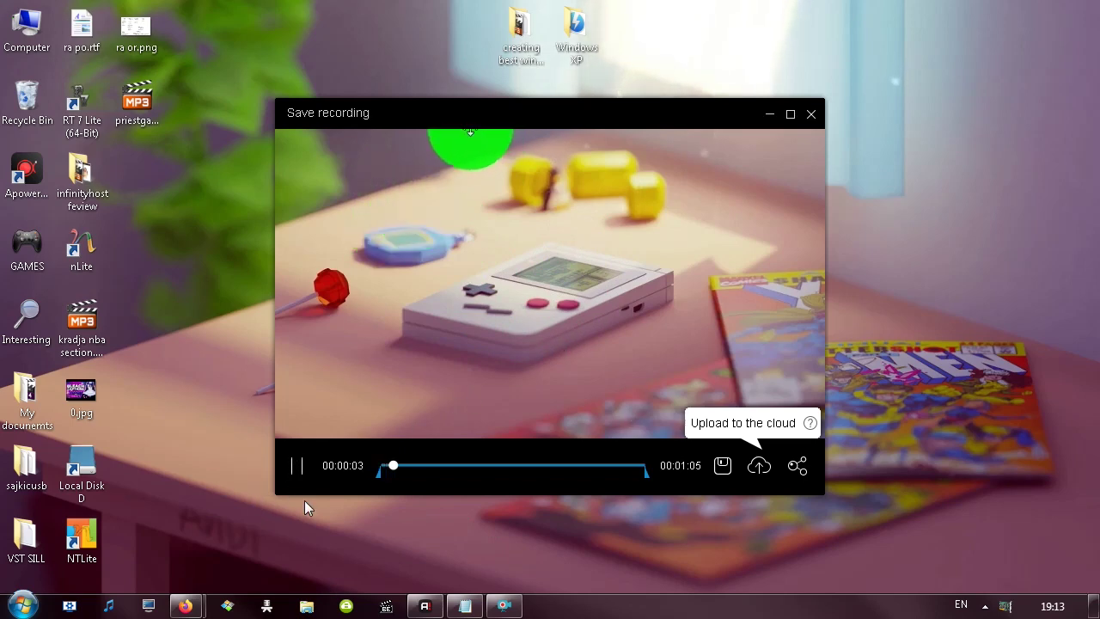
- Pause the preview, then untick Show desktop icons in the desktop's View menu
left_click(308, 462)
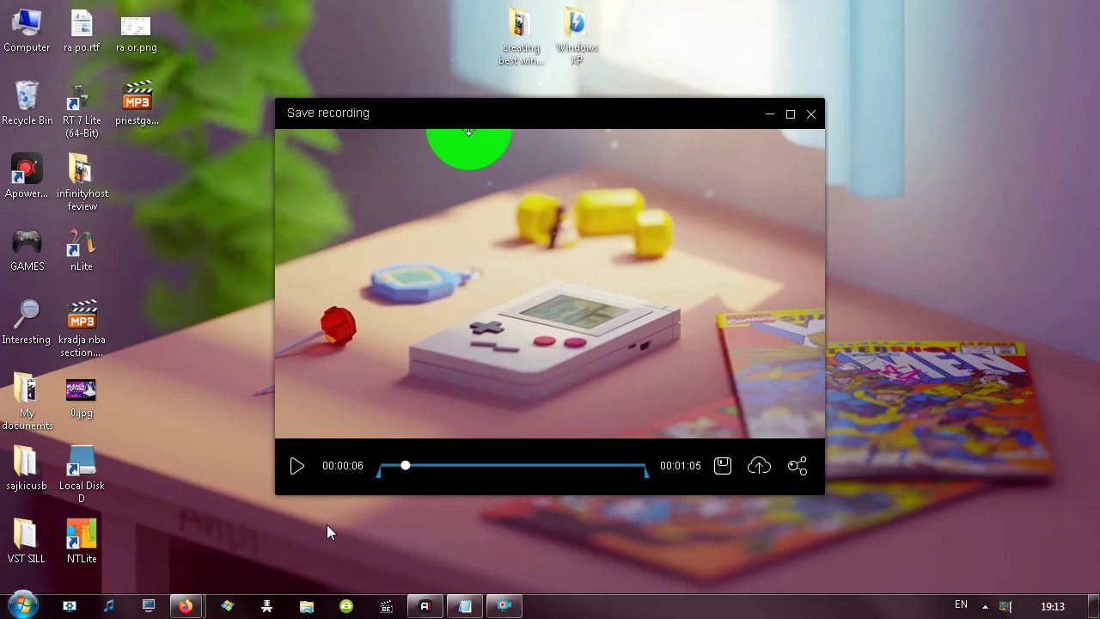
right_click(883, 185)
mouse_move(911, 220)
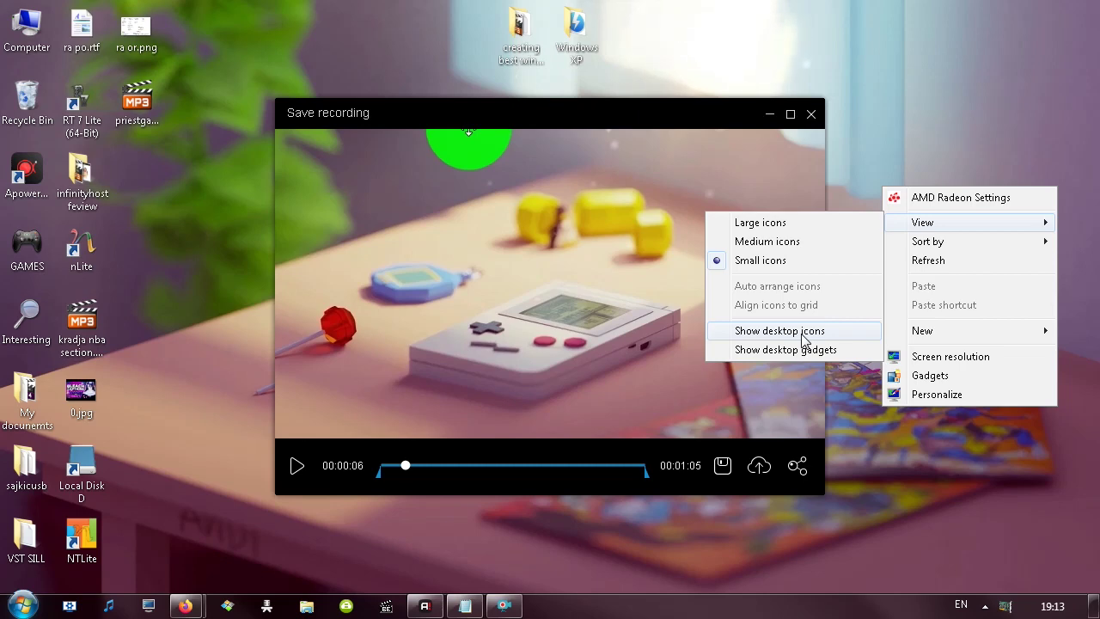
key("Escape")
key("Escape")
right_click(864, 172)
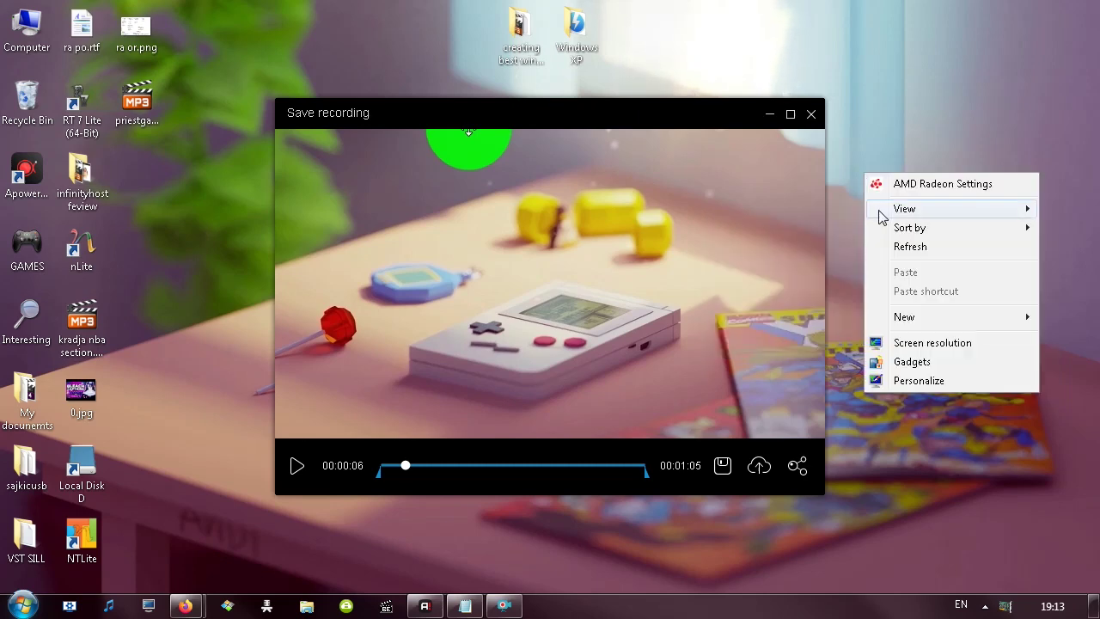
mouse_move(882, 214)
left_click(838, 324)
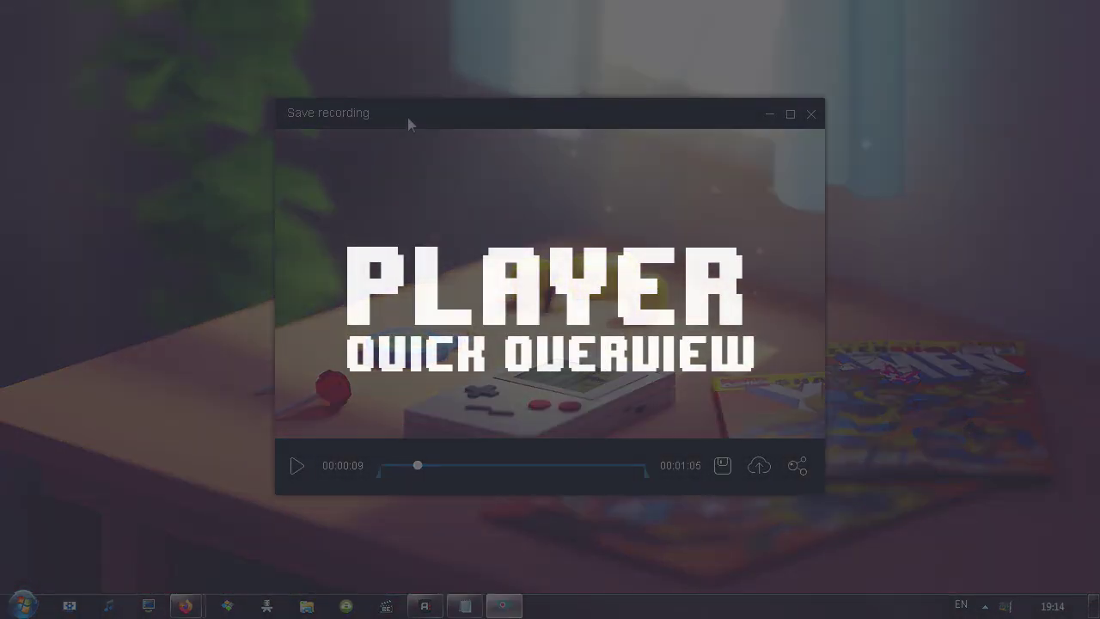
- Scrub the clip through 00:00:07, 00:00:14, 00:00:24 and 00:00:33, leaving it paused at 00:00:34
left_click_drag(408, 117, 374, 112)
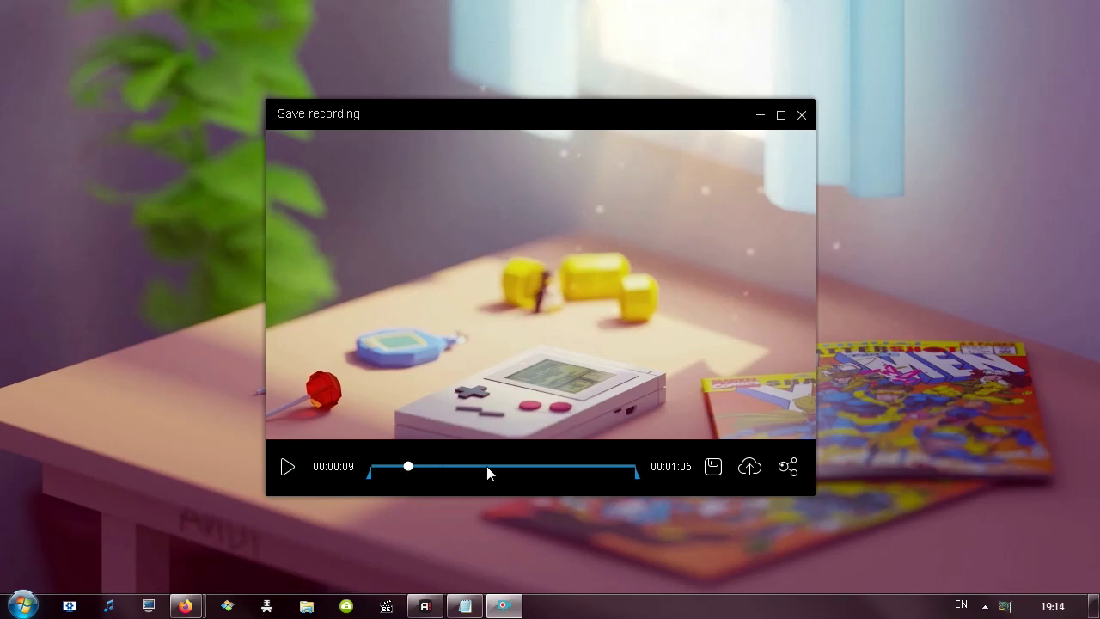
left_click(401, 467)
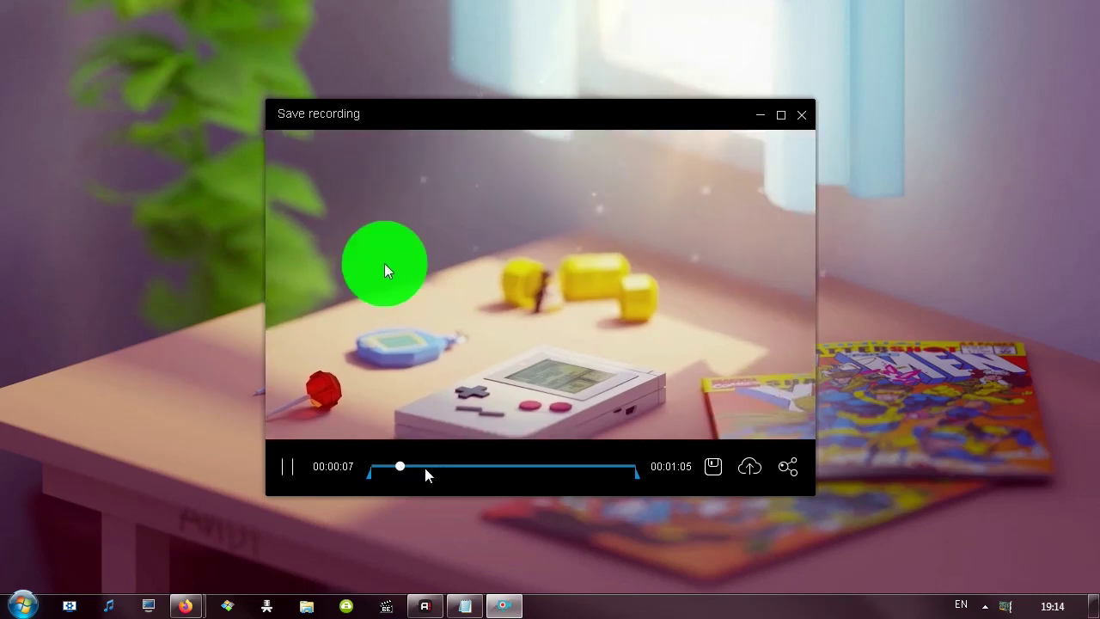
left_click(287, 467)
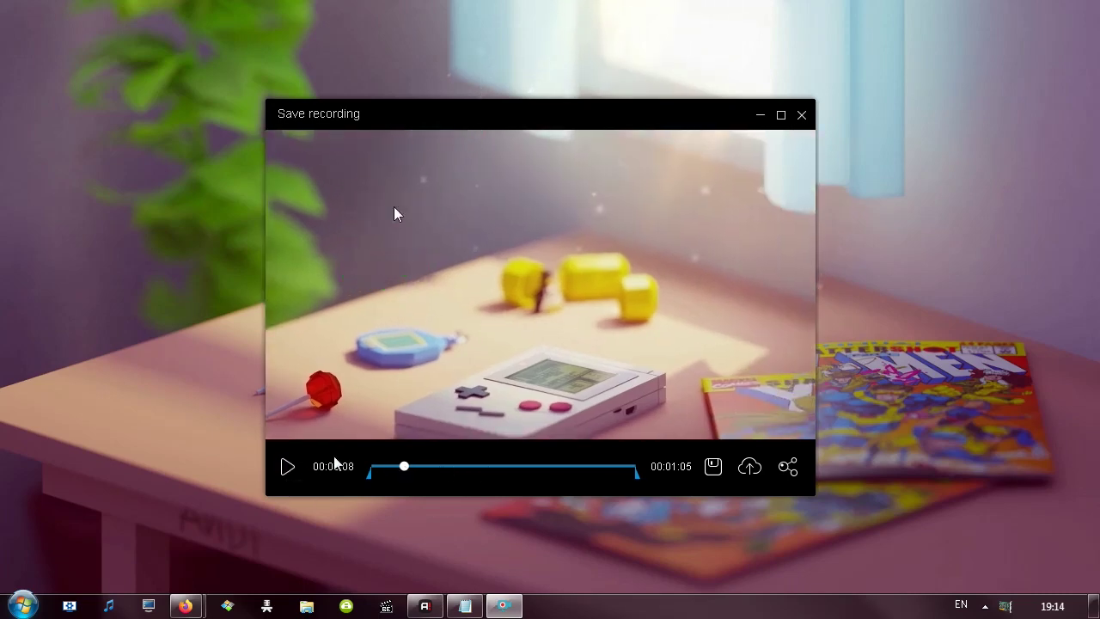
left_click(430, 469)
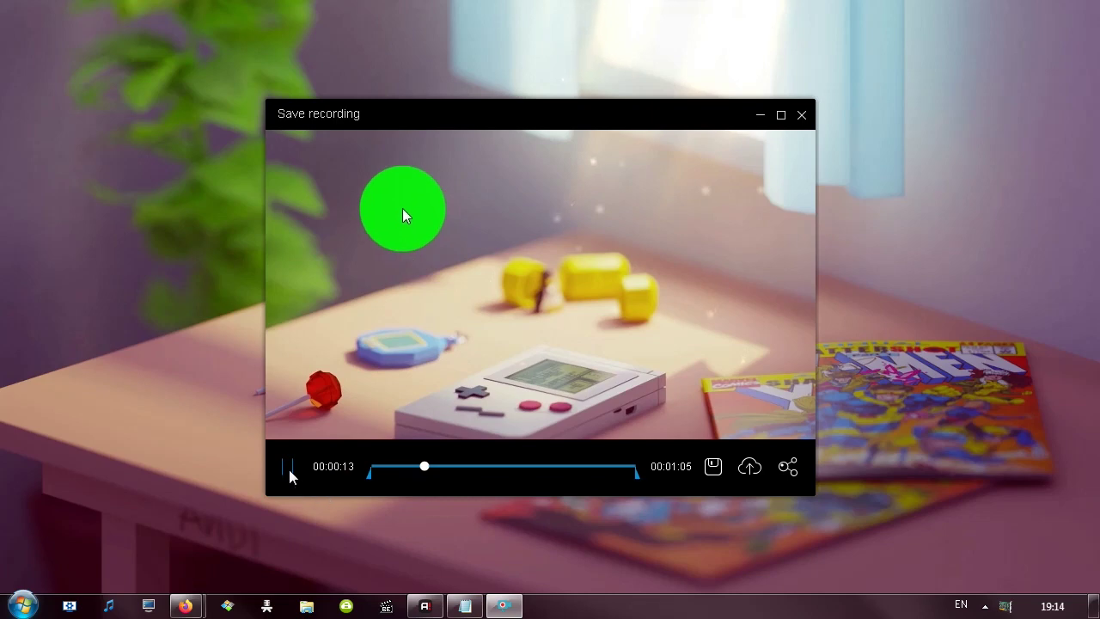
left_click(469, 467)
key("space")
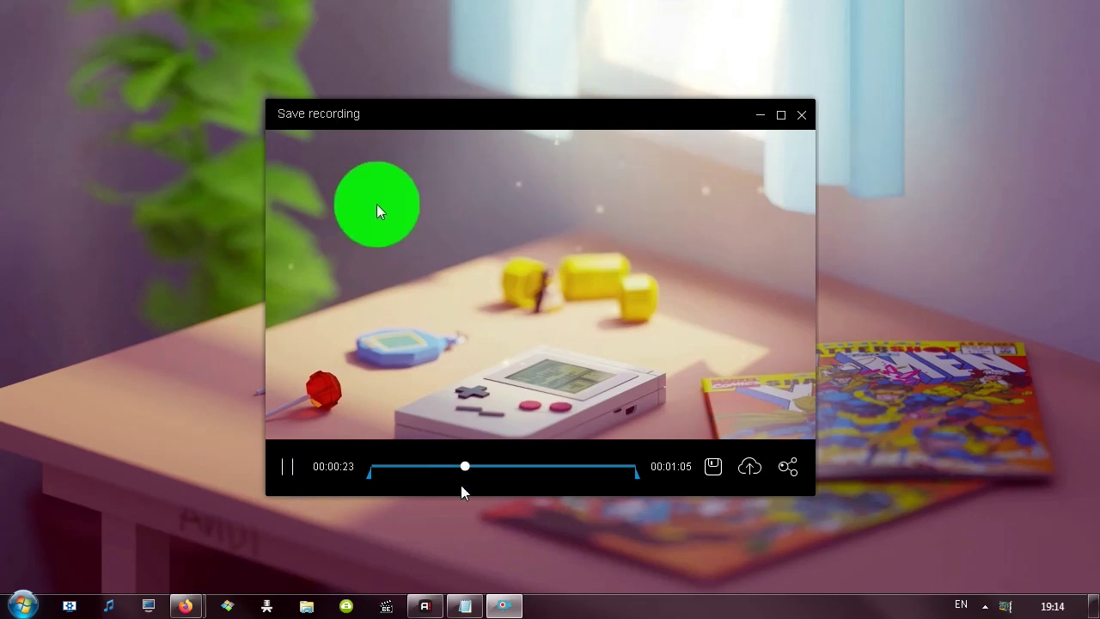
left_click(290, 469)
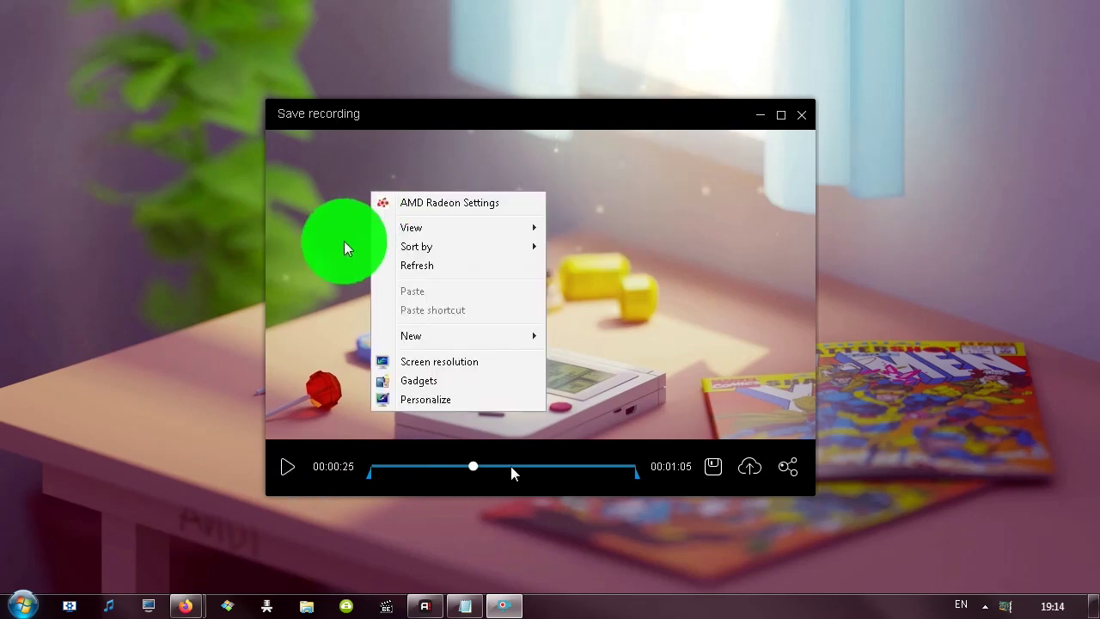
left_click(510, 471)
left_click(287, 469)
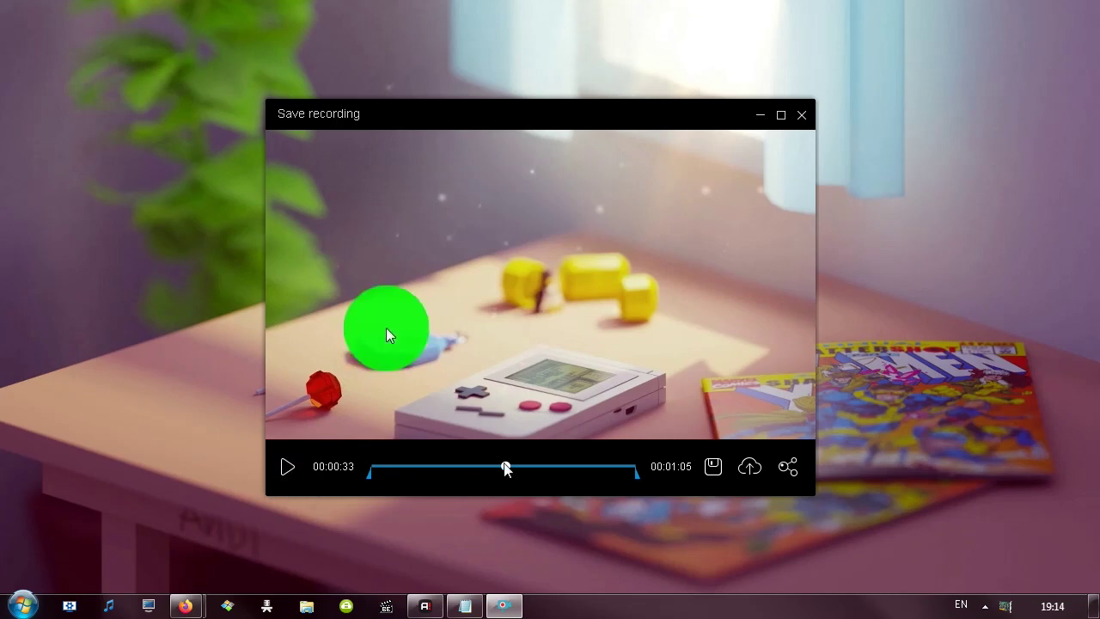
left_click_drag(506, 467, 509, 467)
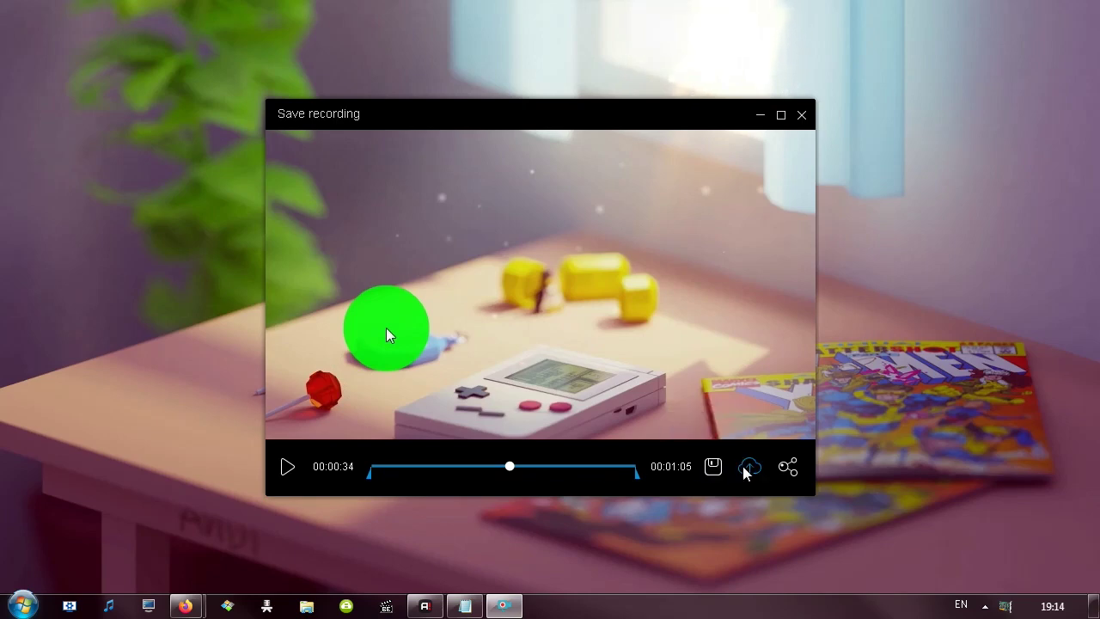
- Try the Share and Upload options, cancelling sharing and closing the upload login window
left_click(793, 471)
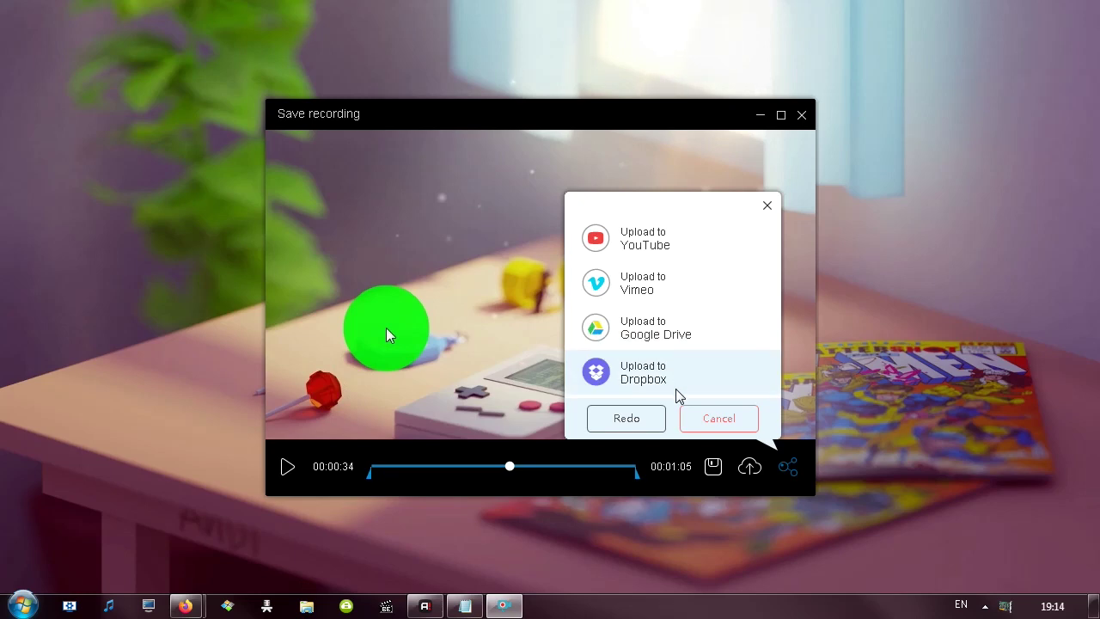
left_click(713, 420)
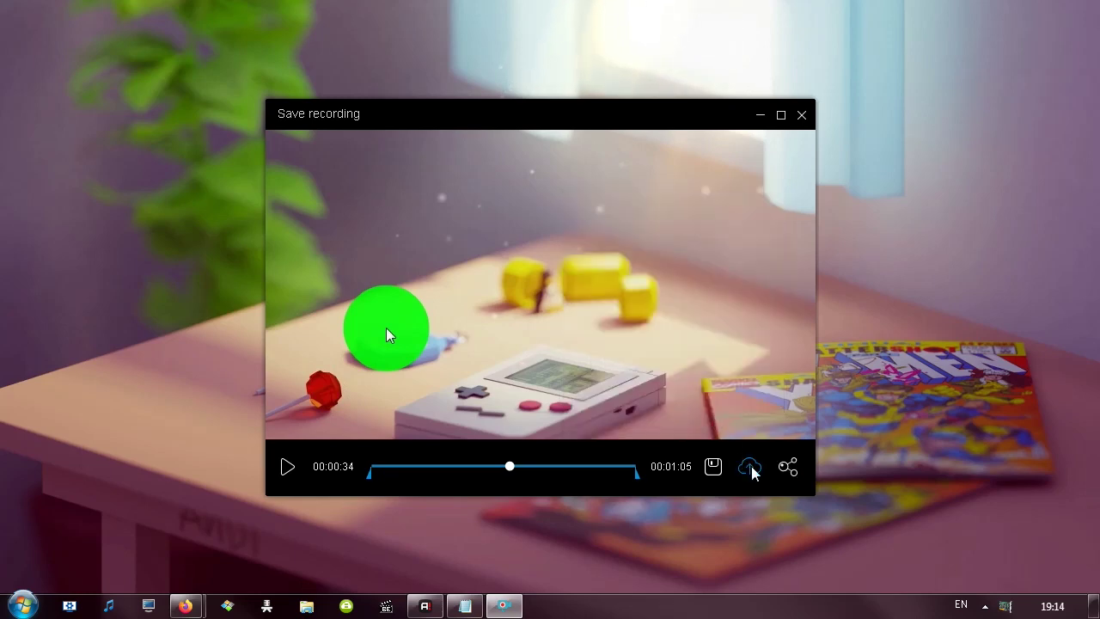
left_click(750, 468)
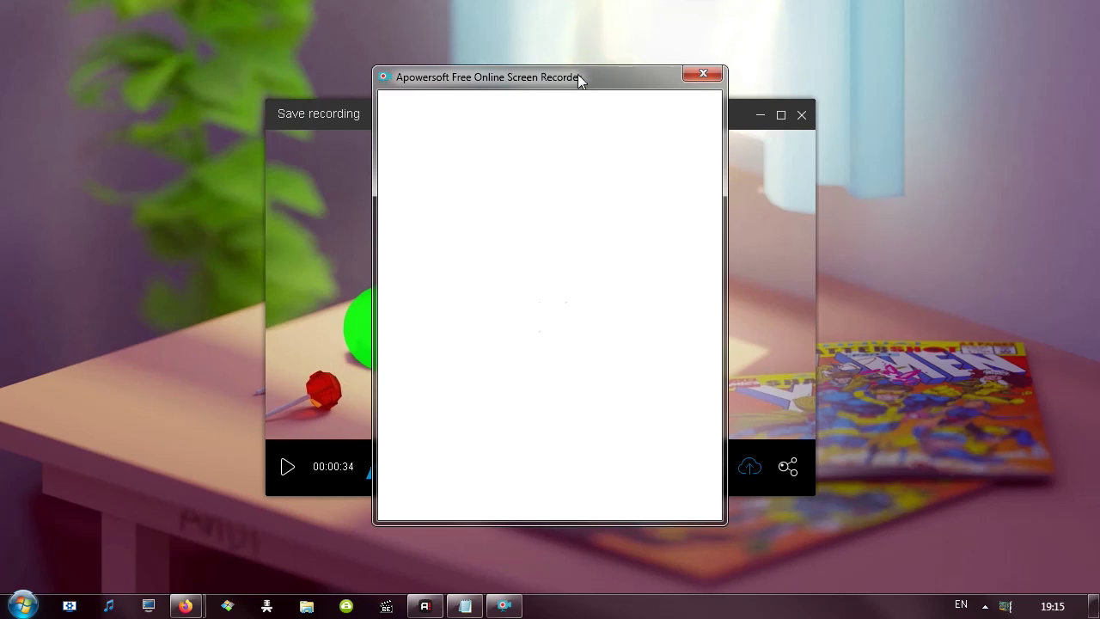
left_click_drag(584, 84, 545, 157)
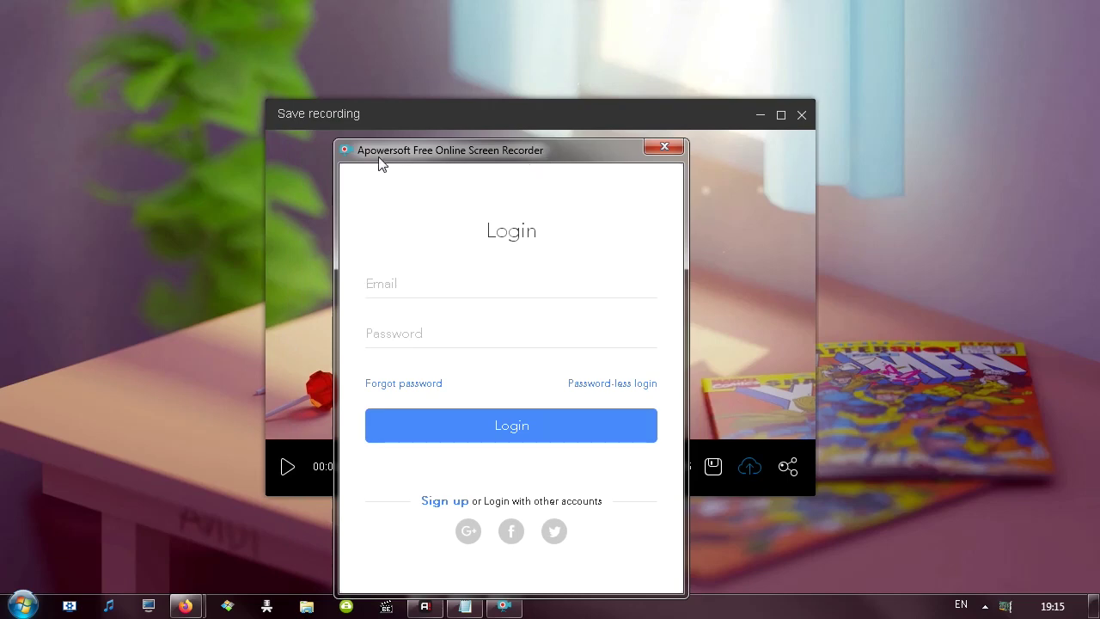
left_click(664, 147)
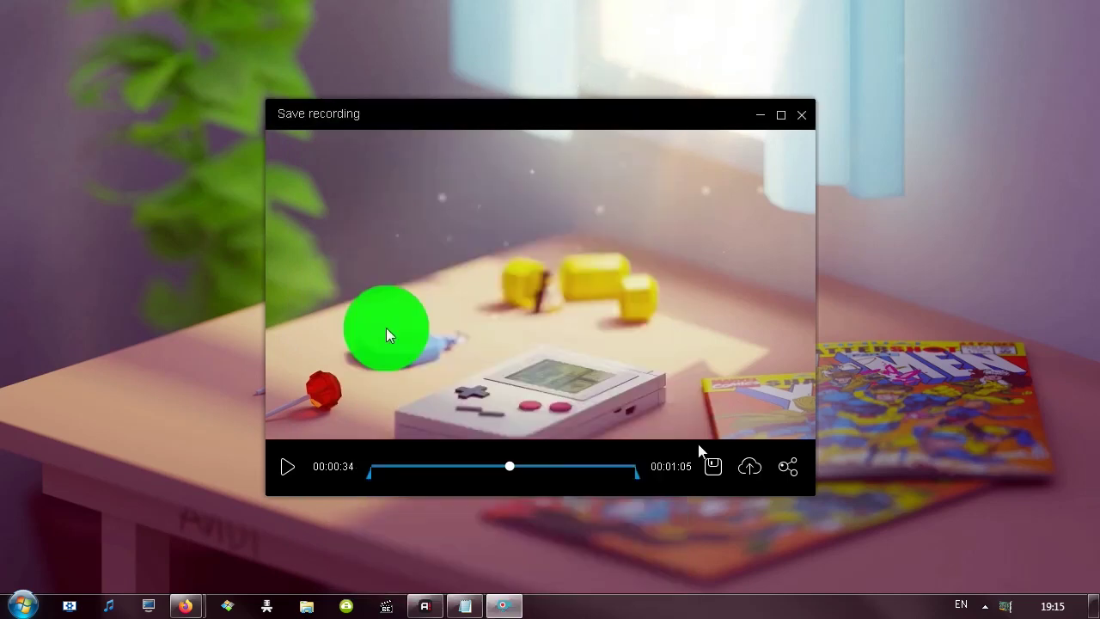
- Save the clip as a video file and open its containing folder
left_click(713, 468)
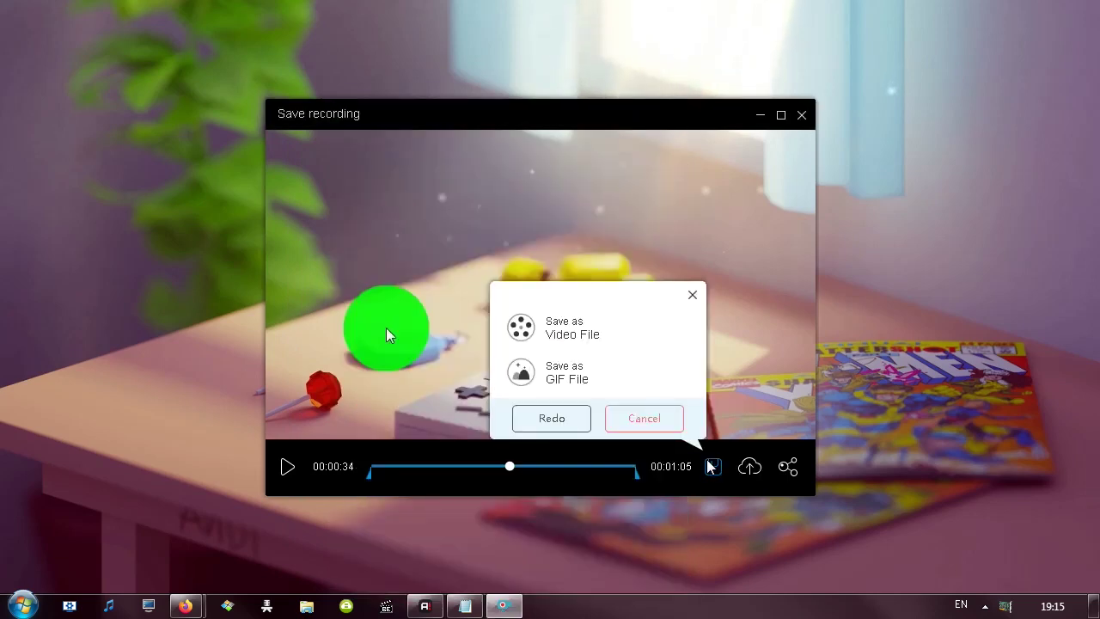
left_click(606, 338)
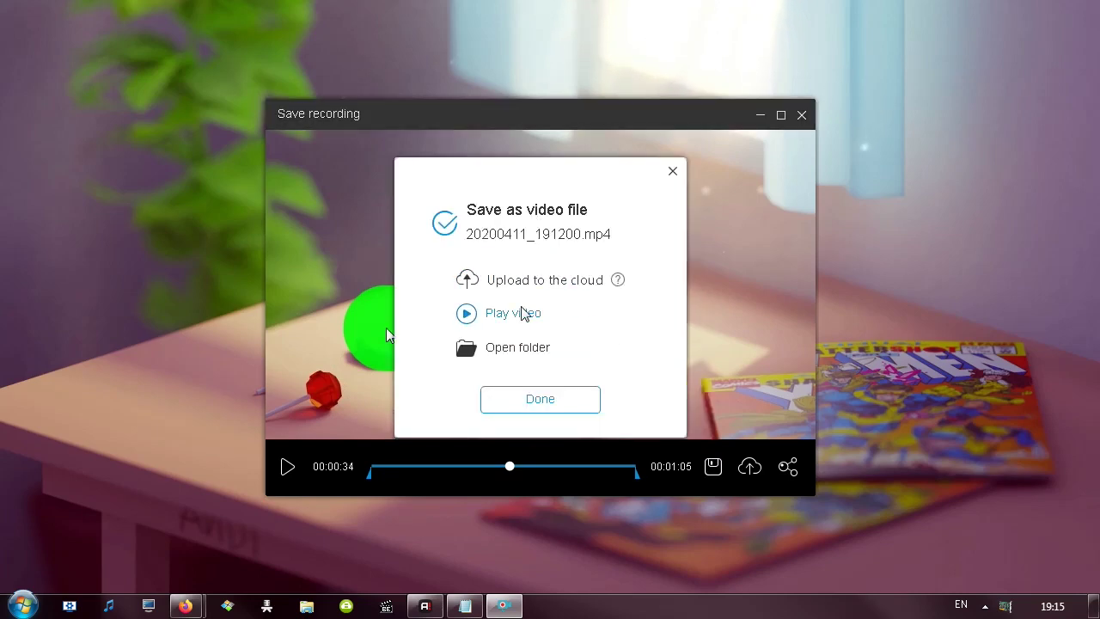
left_click(522, 350)
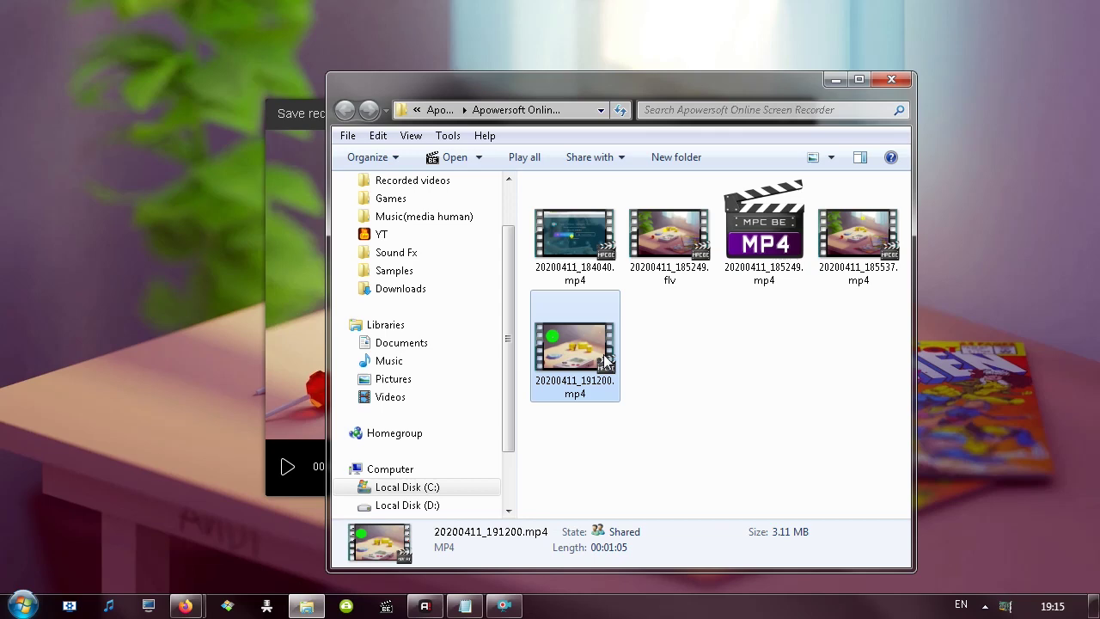
- Maximize Explorer and bring up the context menu for 20200411_191200.mp4
double_click(609, 91)
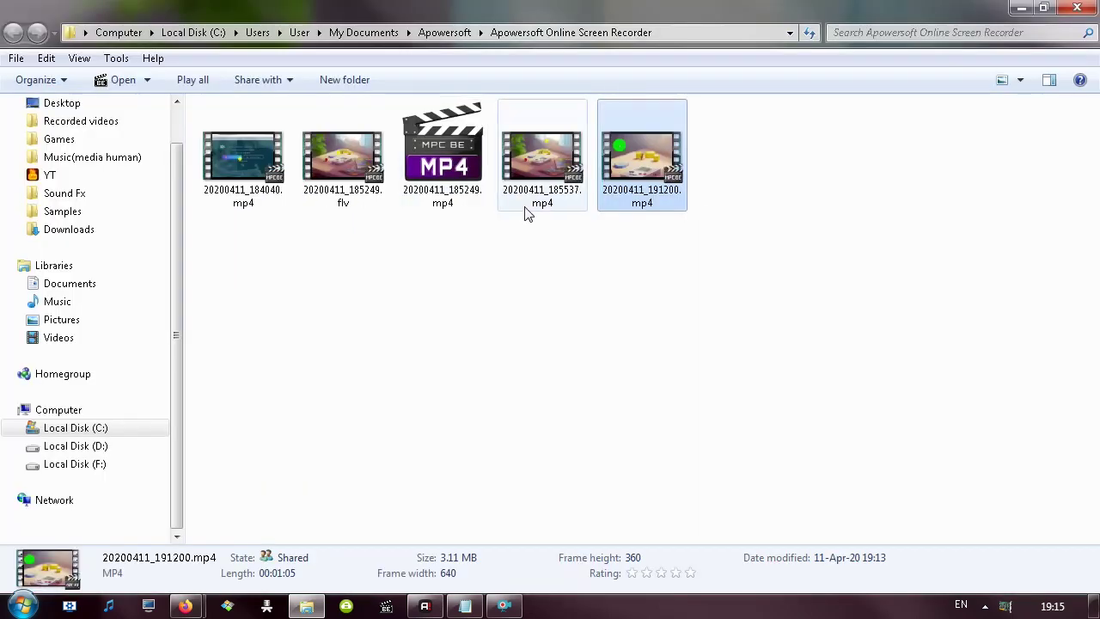
right_click(627, 160)
- Open MediaInfo for the clip and mark the 640x360 Width and Height lines
left_click(664, 106)
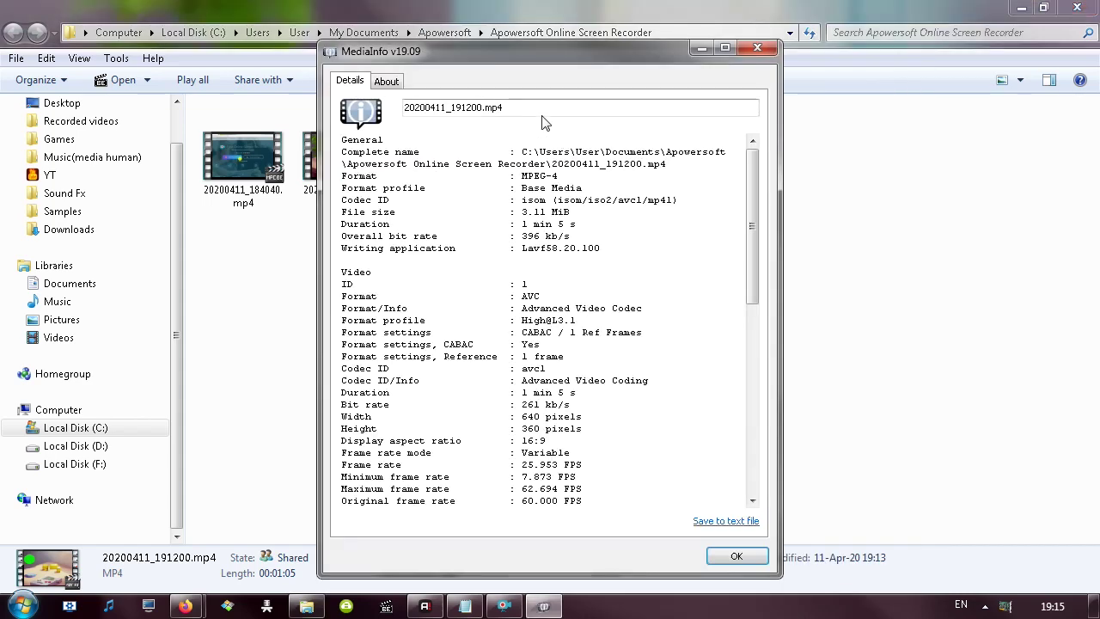
left_click_drag(517, 53, 500, 55)
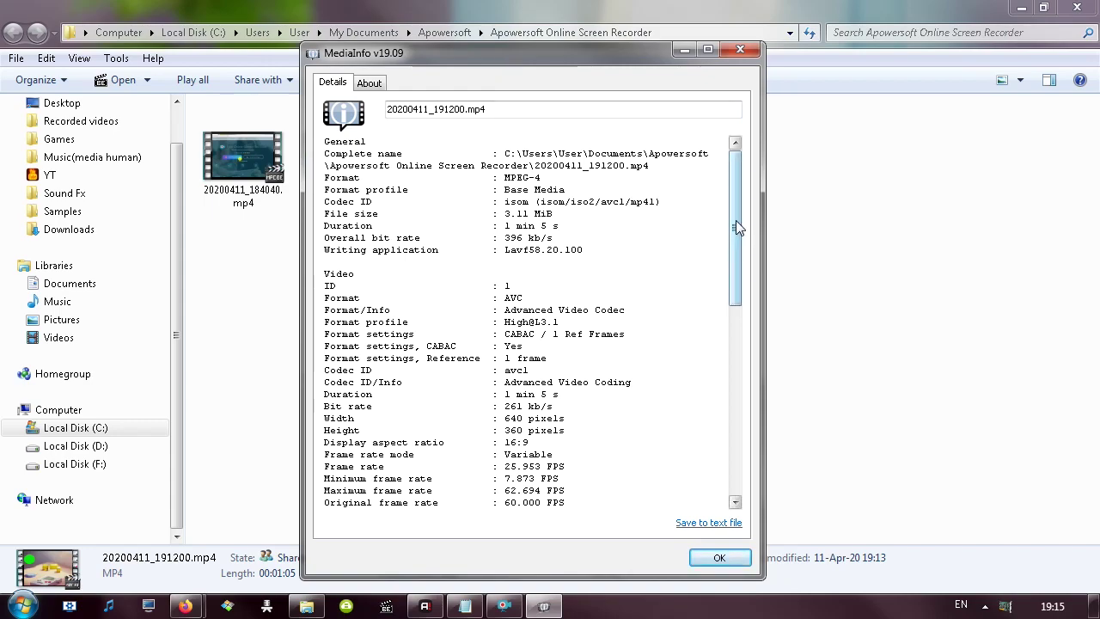
left_click_drag(736, 222, 721, 255)
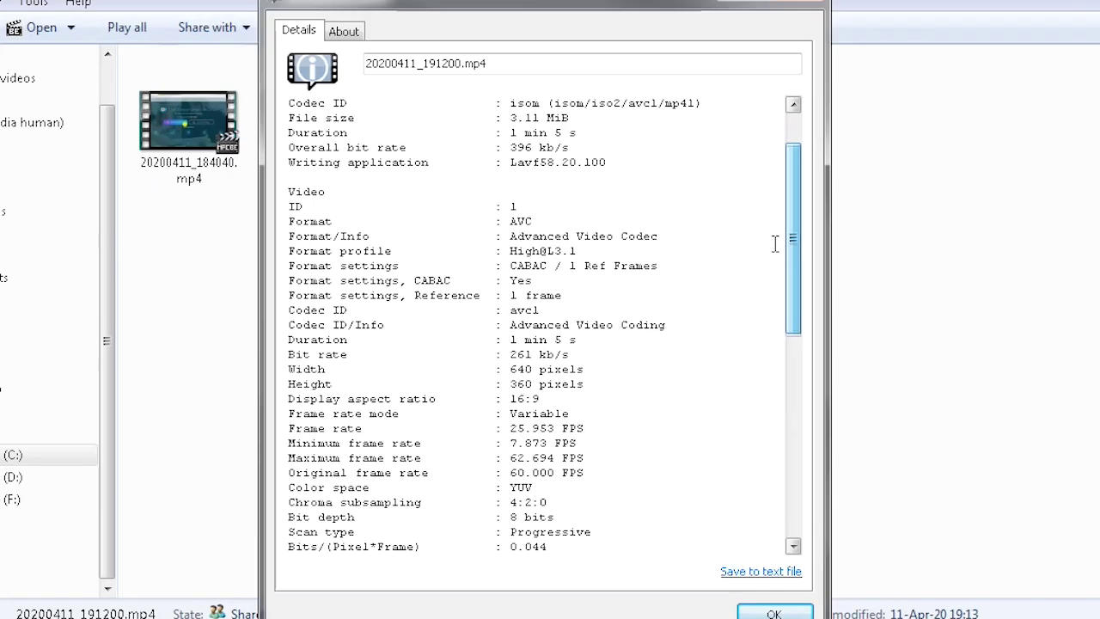
left_click_drag(594, 381, 288, 369)
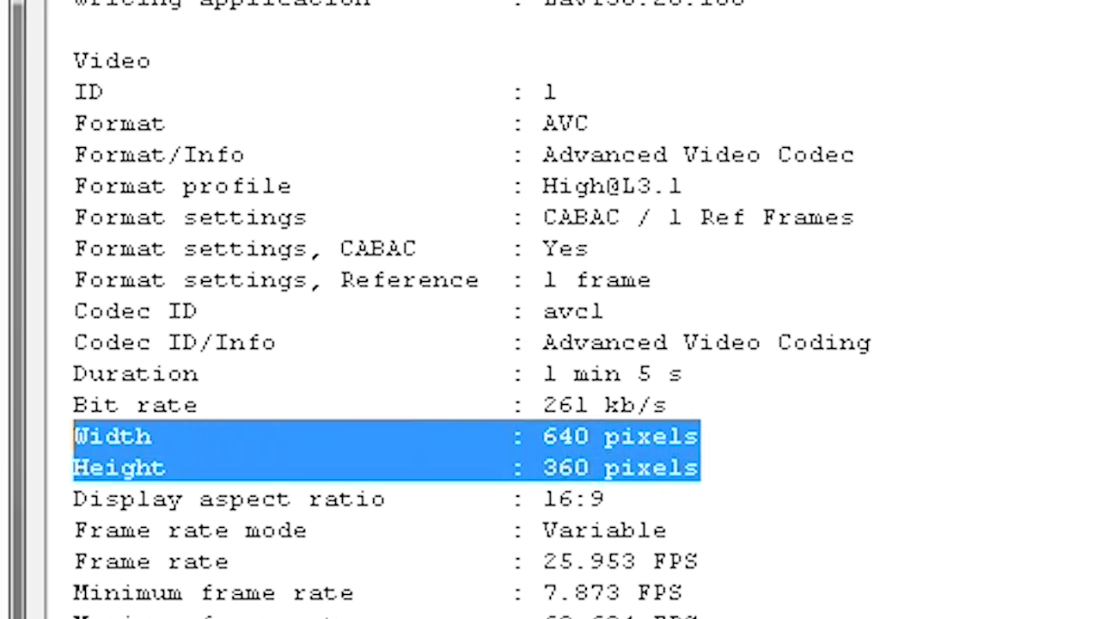
left_click(793, 444)
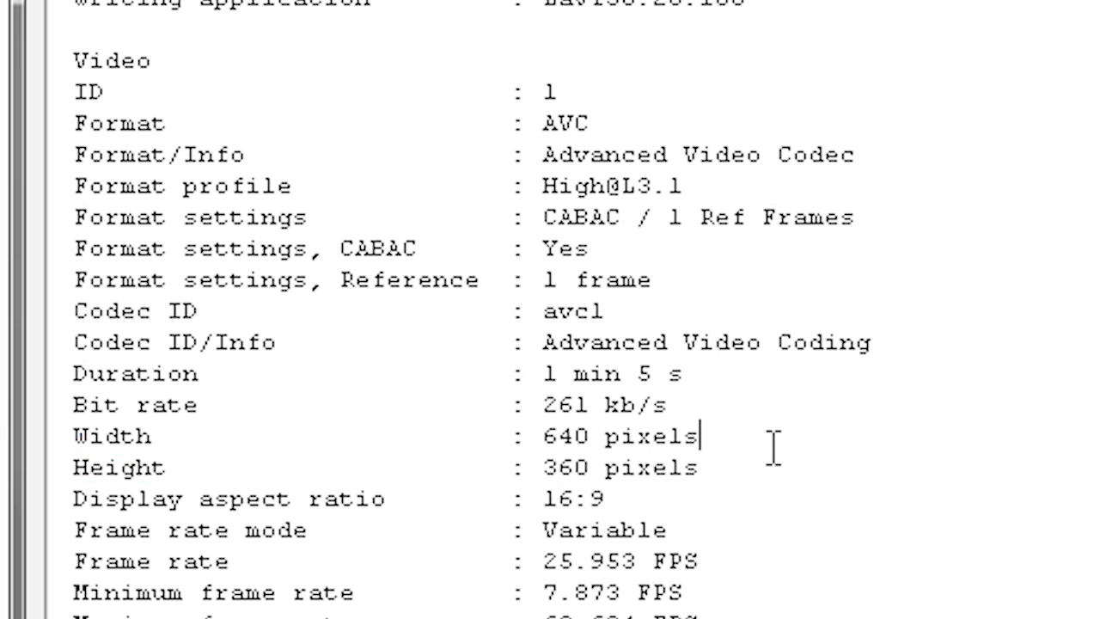
- Highlight the 25.953 FPS frame rate, the Encoding settings block and the 128 kb/s audio bit rate
left_click(744, 555)
left_click_drag(744, 555, 72, 561)
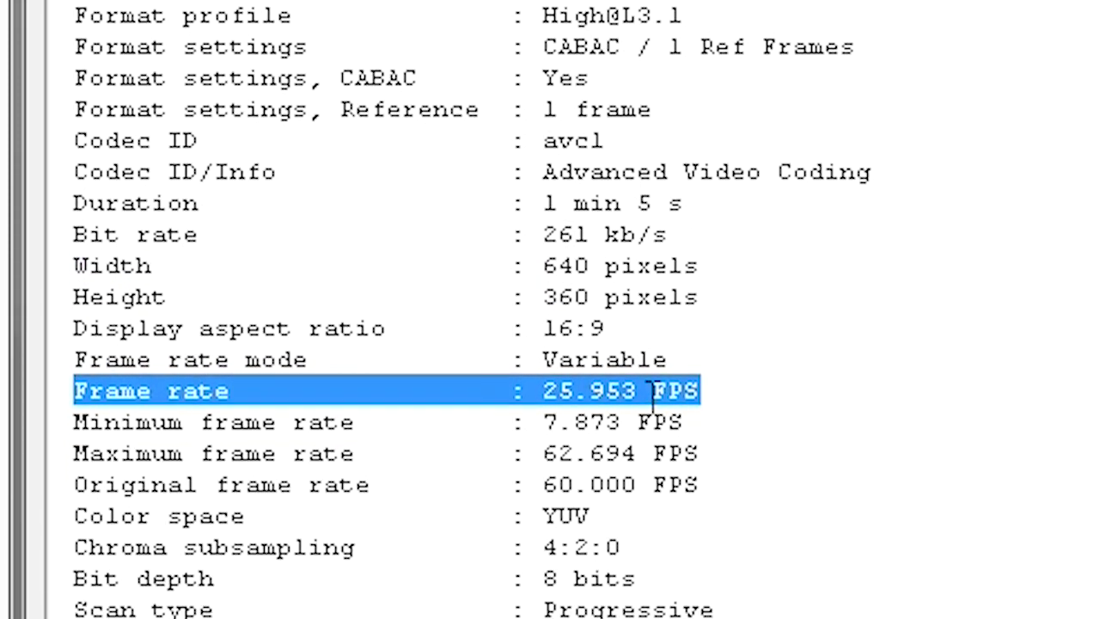
left_click_drag(528, 391, 653, 391)
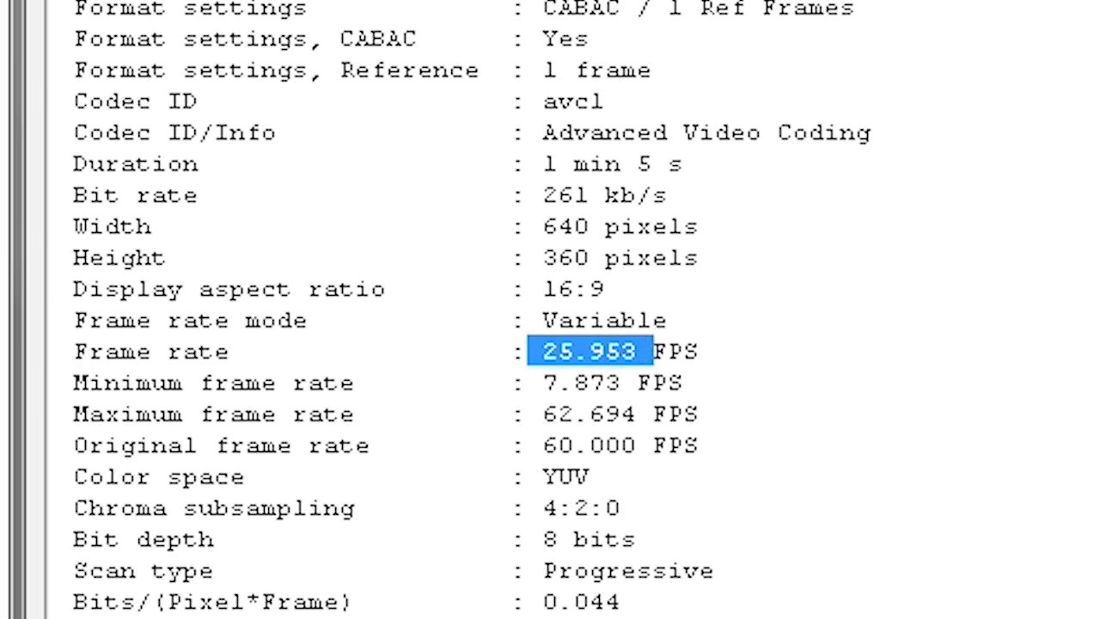
left_click_drag(736, 301, 748, 450)
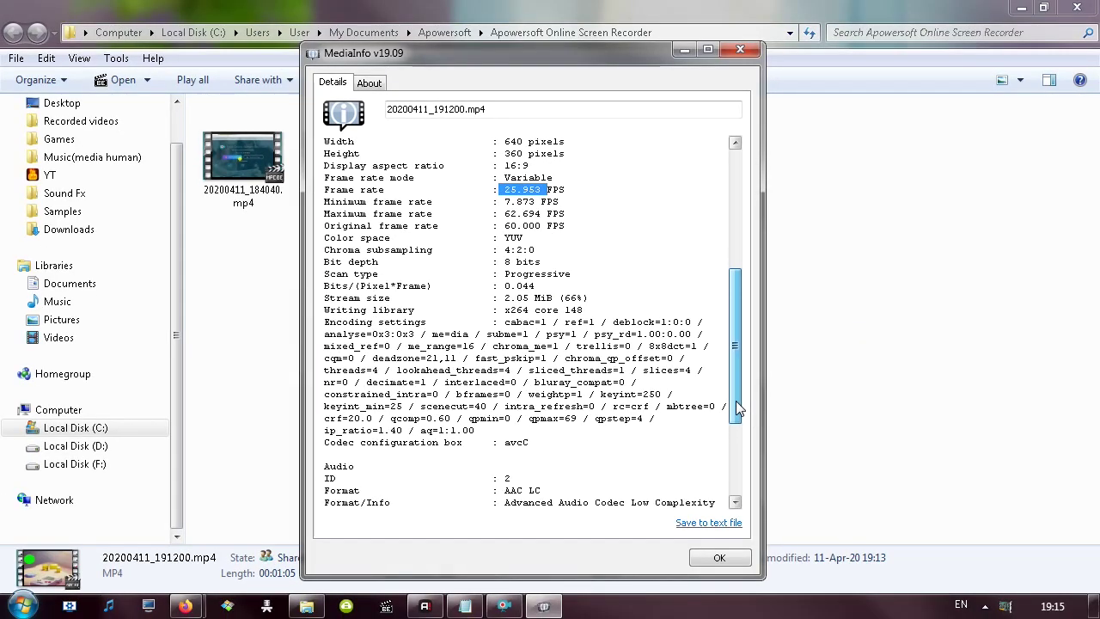
left_click_drag(328, 227, 581, 352)
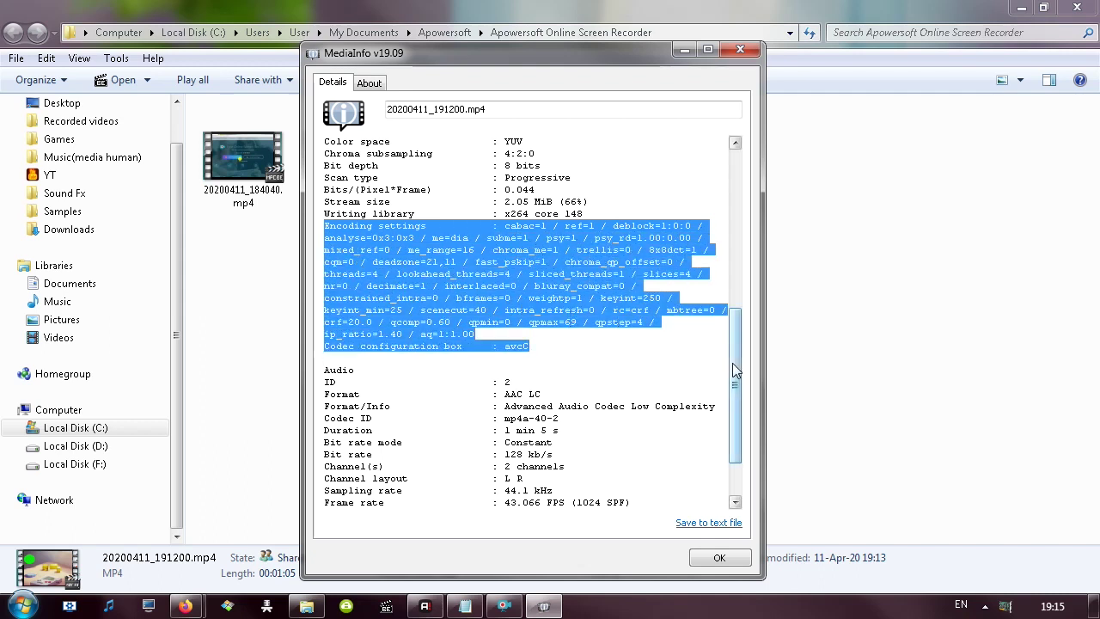
scroll(733, 362, "down", 2)
left_click(636, 386)
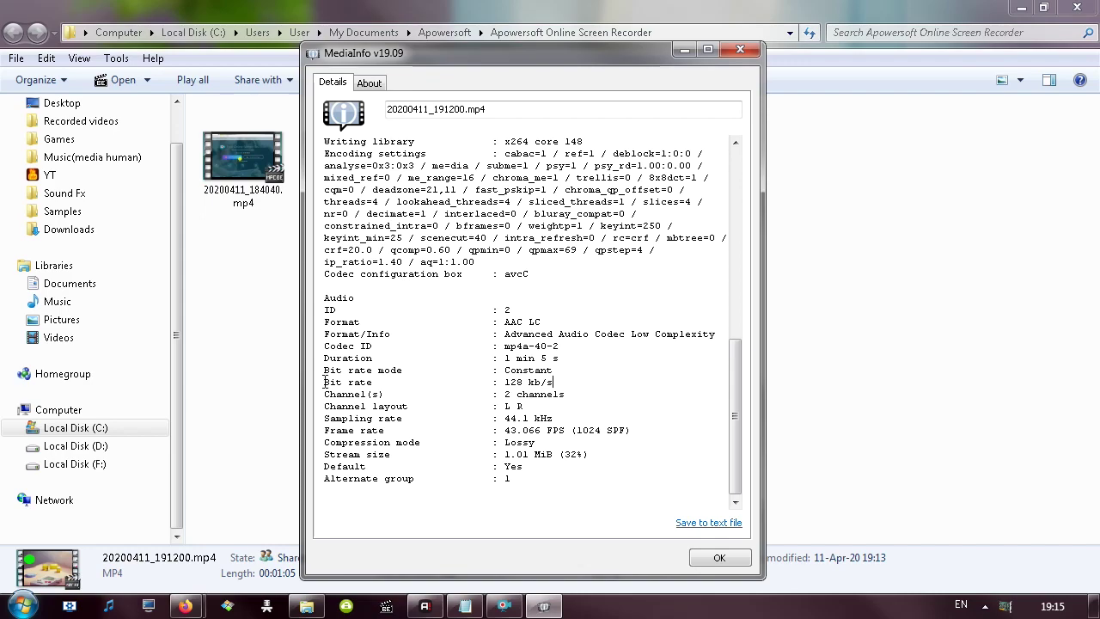
left_click_drag(324, 382, 614, 386)
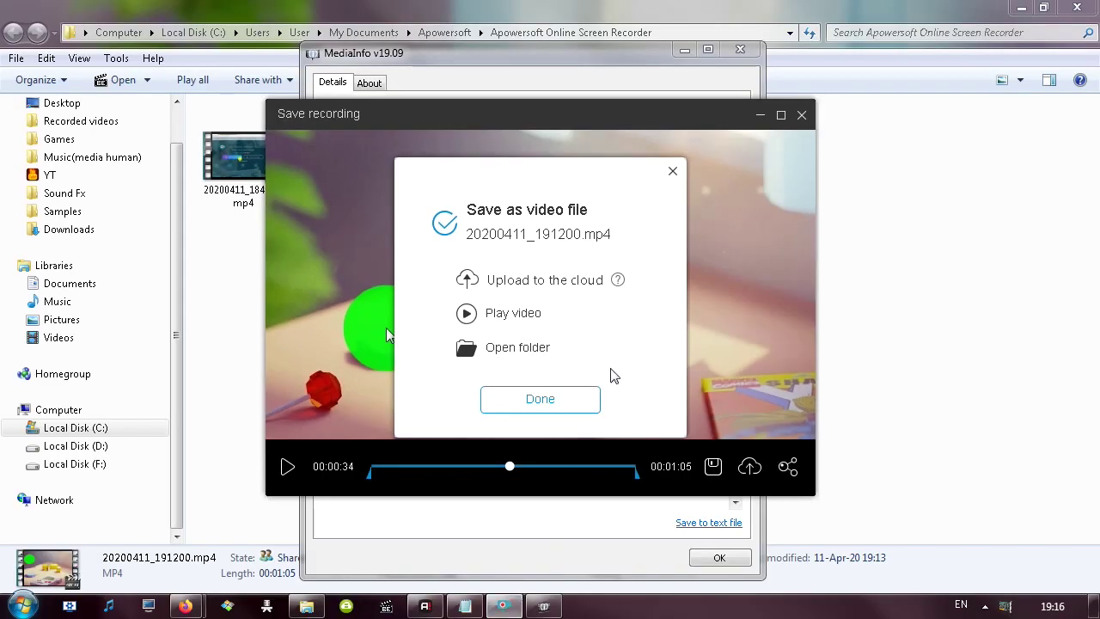
- Close the save popup and window, and confirm recorder settings with audio quality at Standard
left_click(673, 171)
left_click(802, 114)
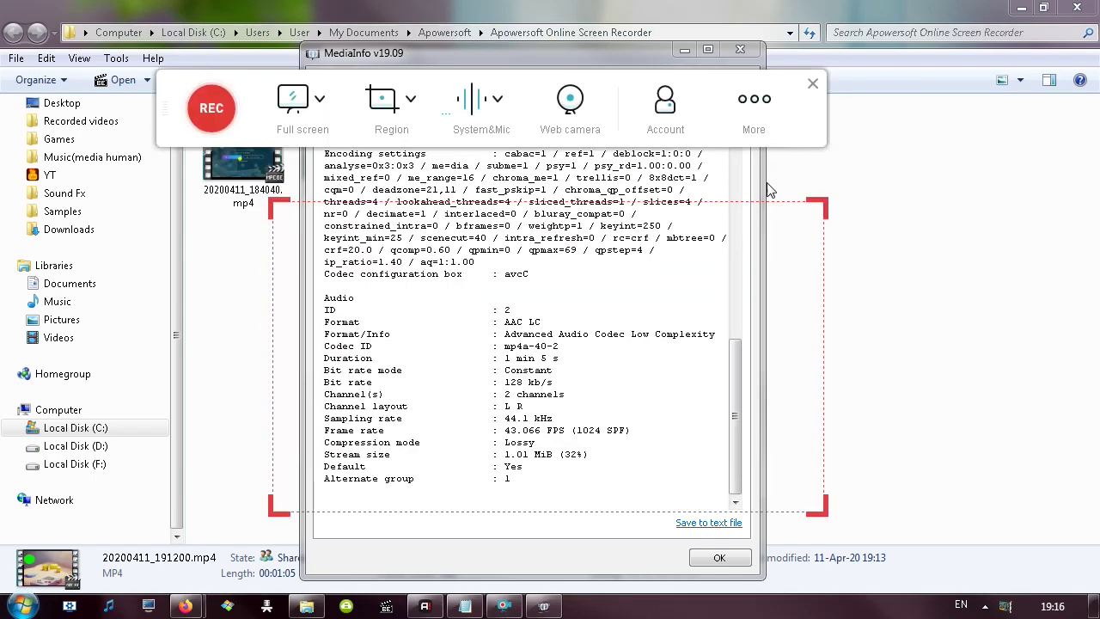
left_click(752, 105)
left_click(770, 142)
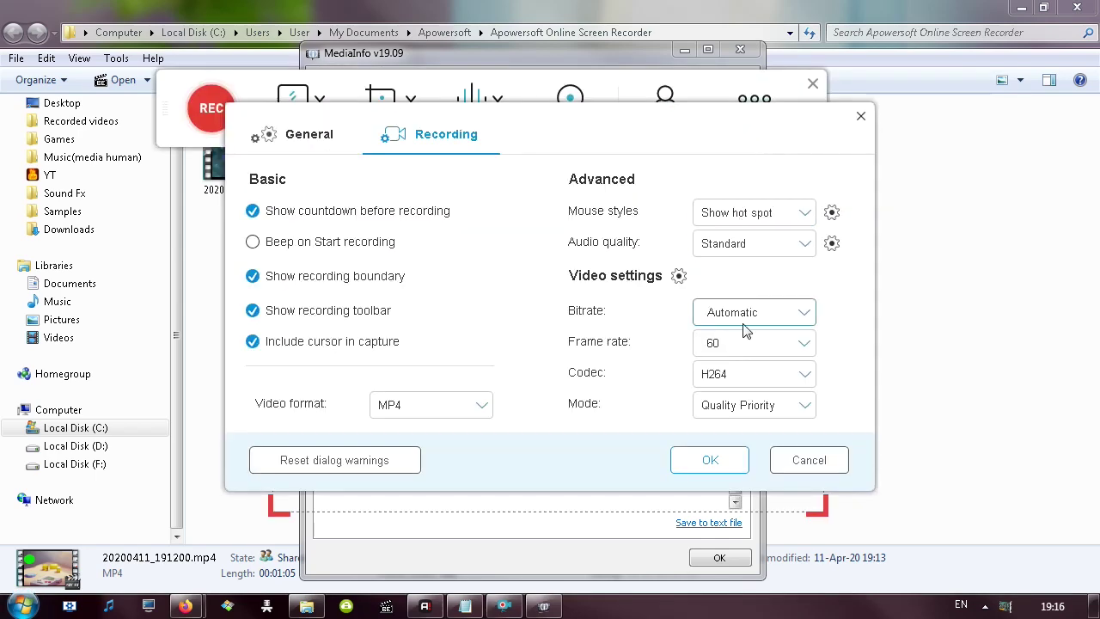
left_click(737, 244)
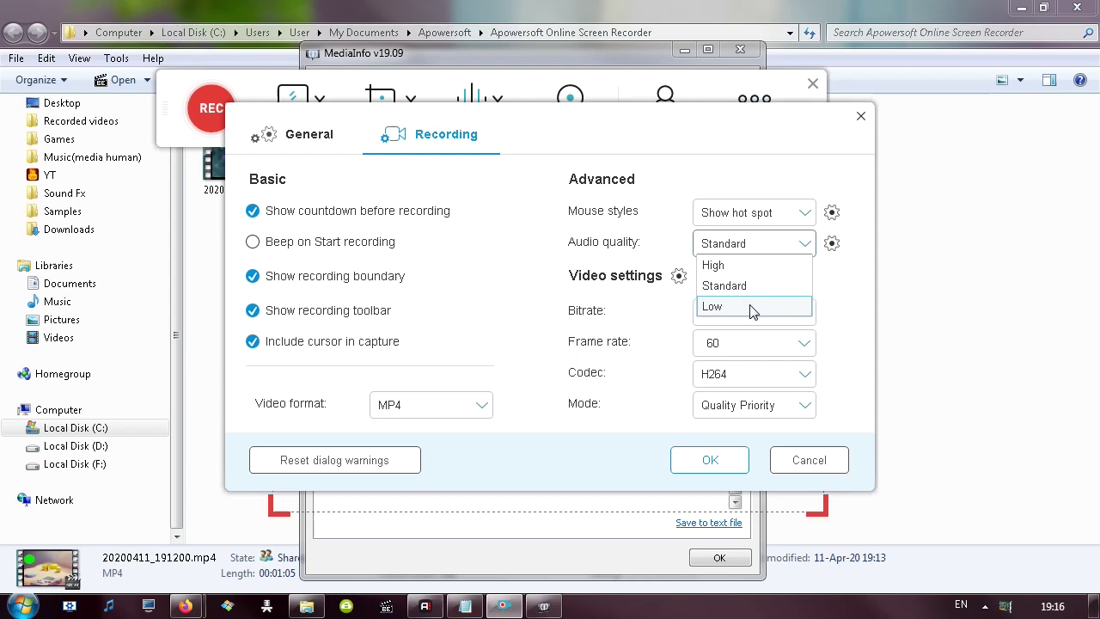
left_click(742, 287)
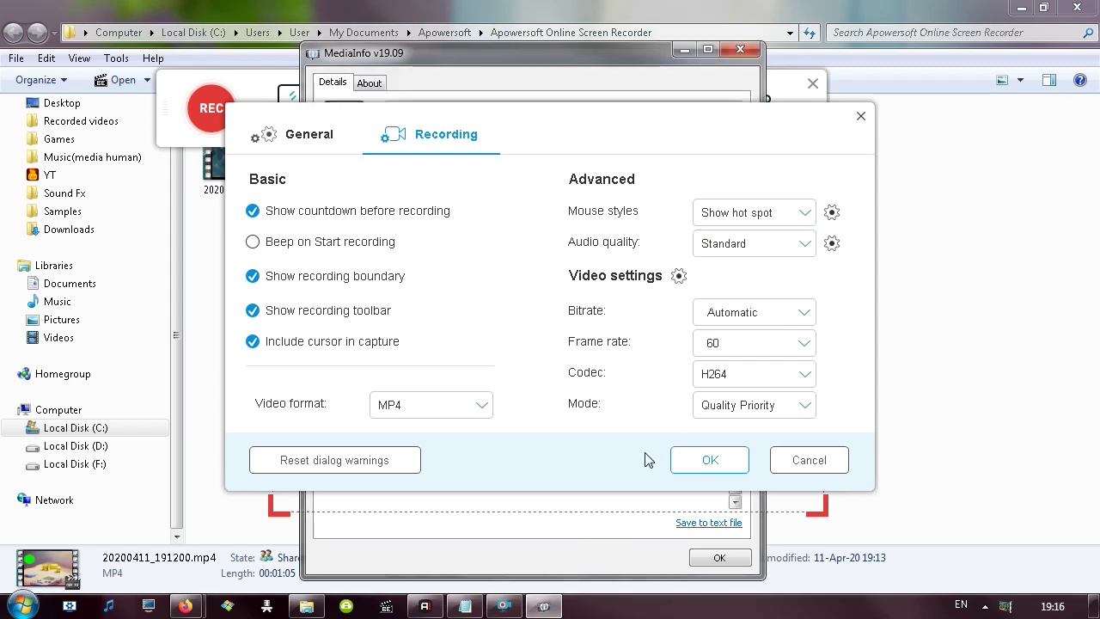
left_click(710, 460)
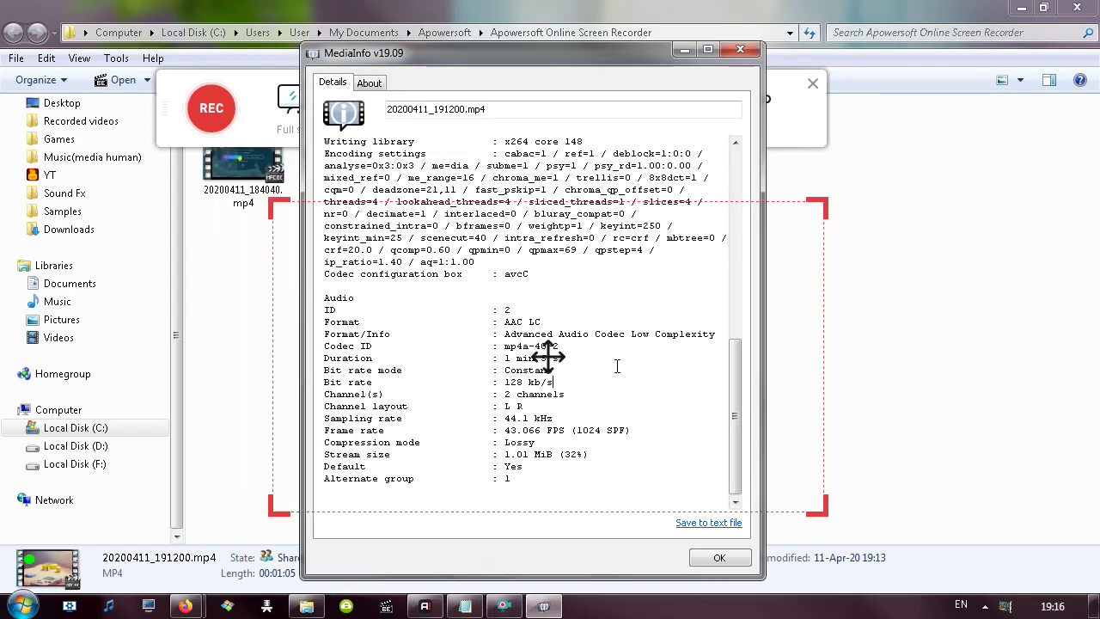
- Mark the audio Bit rate and Sampling rate lines in MediaInfo, then close it
left_click_drag(524, 53, 375, 59)
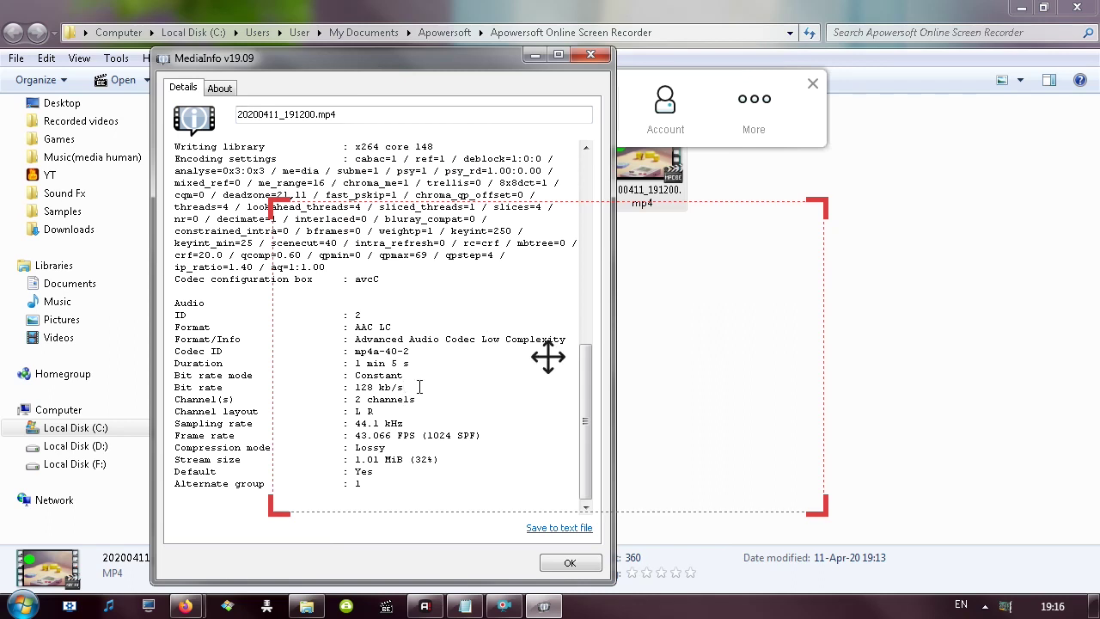
left_click_drag(419, 386, 233, 385)
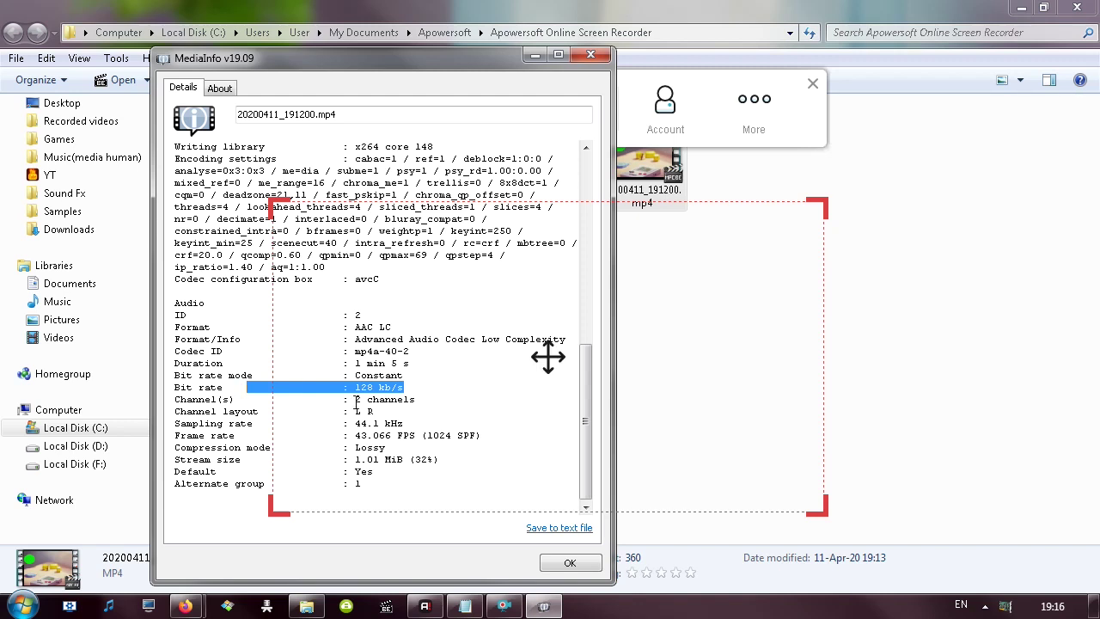
left_click_drag(430, 423, 174, 423)
left_click(411, 435)
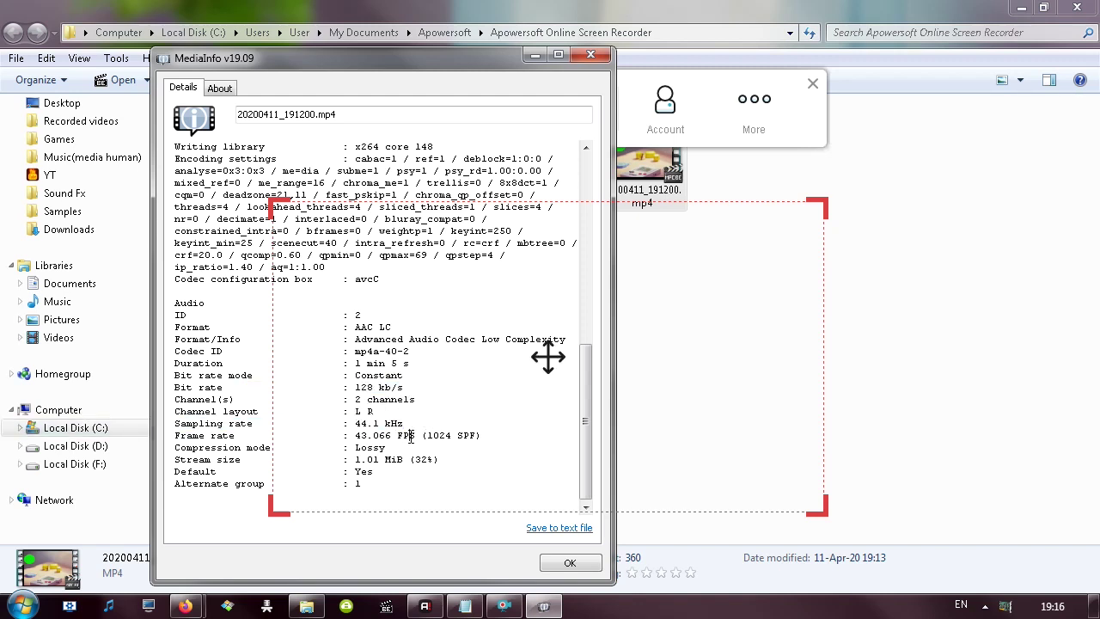
left_click(570, 562)
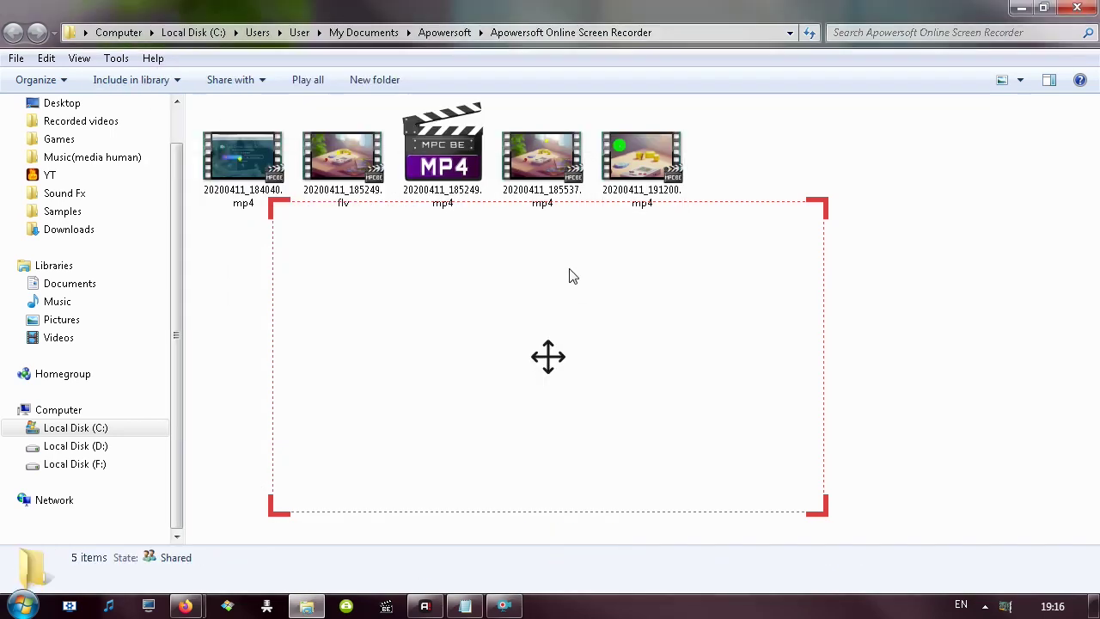
- Raise audio quality to High in the recorder settings and record a new 30-second desktop capture
left_click(508, 608)
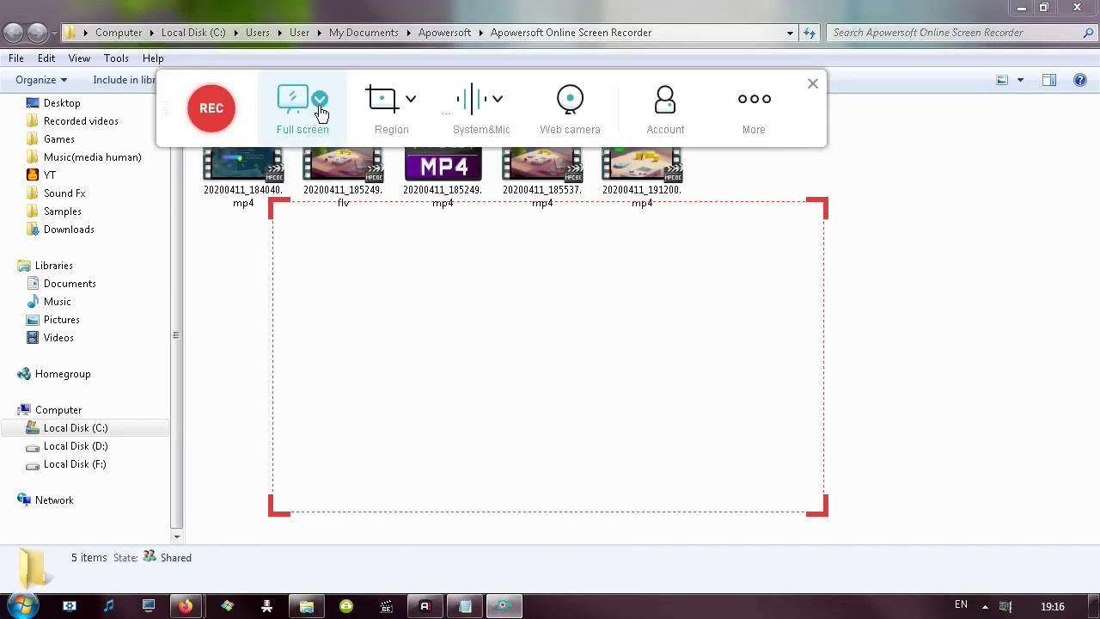
left_click(753, 98)
left_click(778, 141)
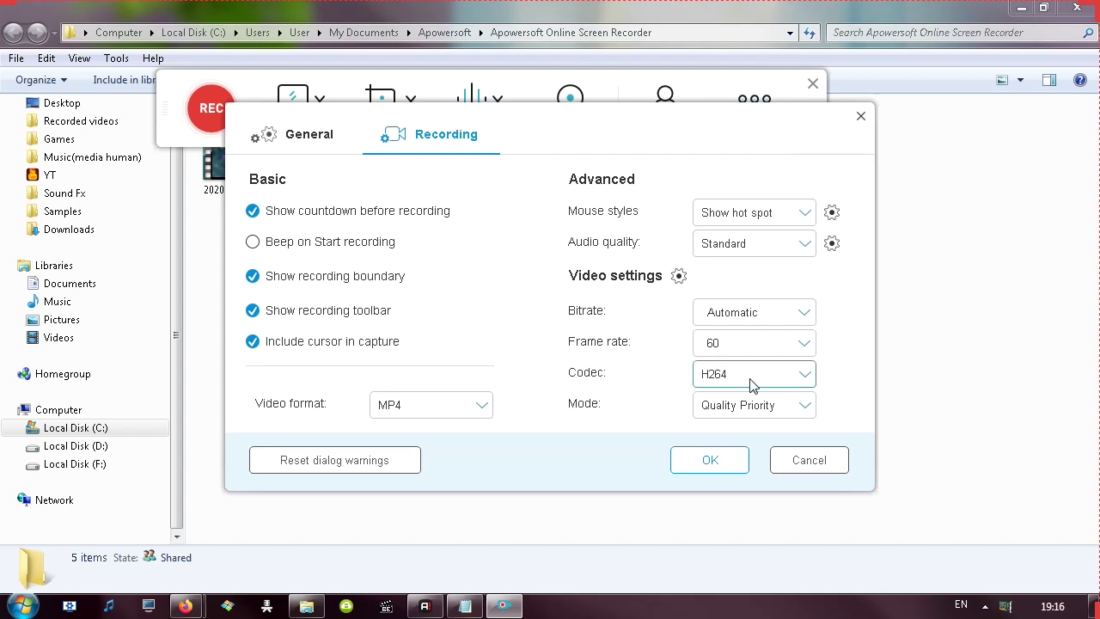
left_click(803, 245)
left_click(761, 263)
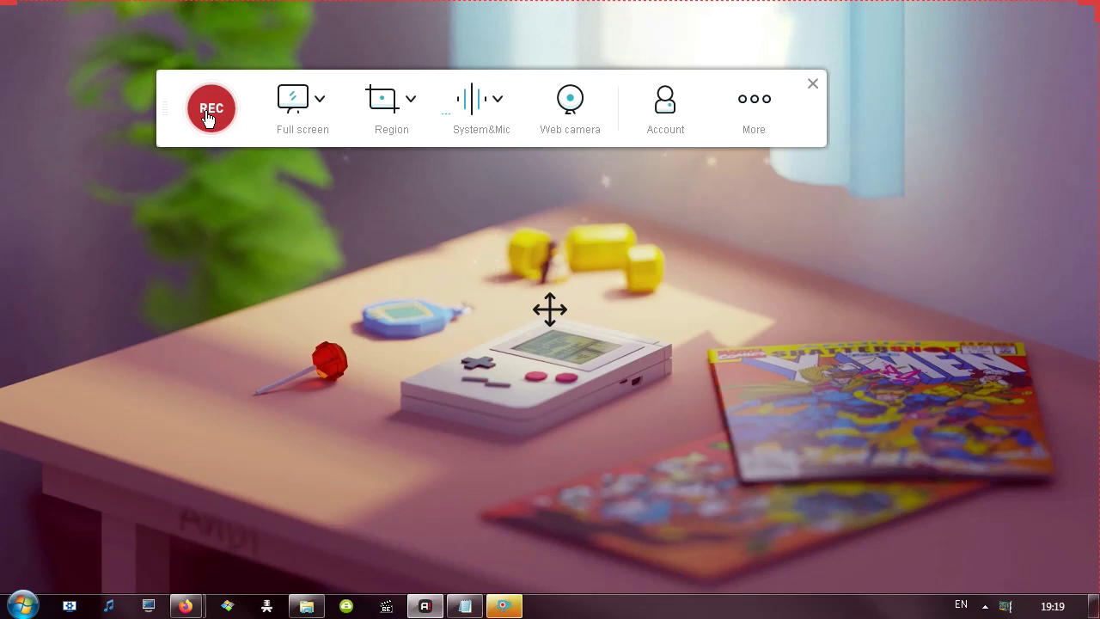
left_click(210, 109)
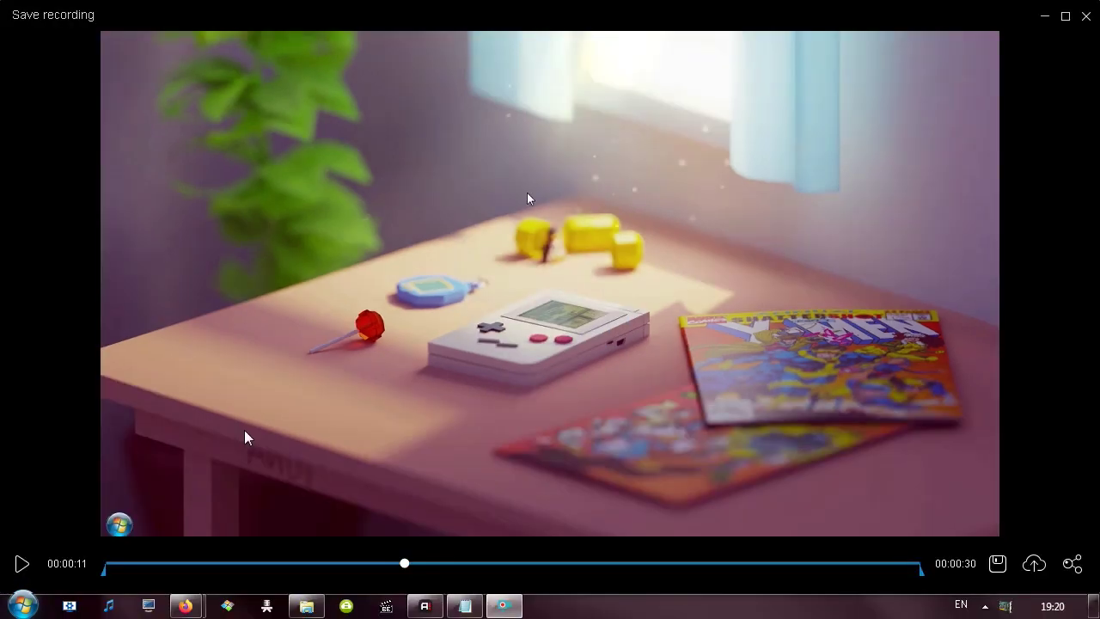
- Play the new 30-second recording from its start, then pause it
left_click(122, 569)
left_click(29, 565)
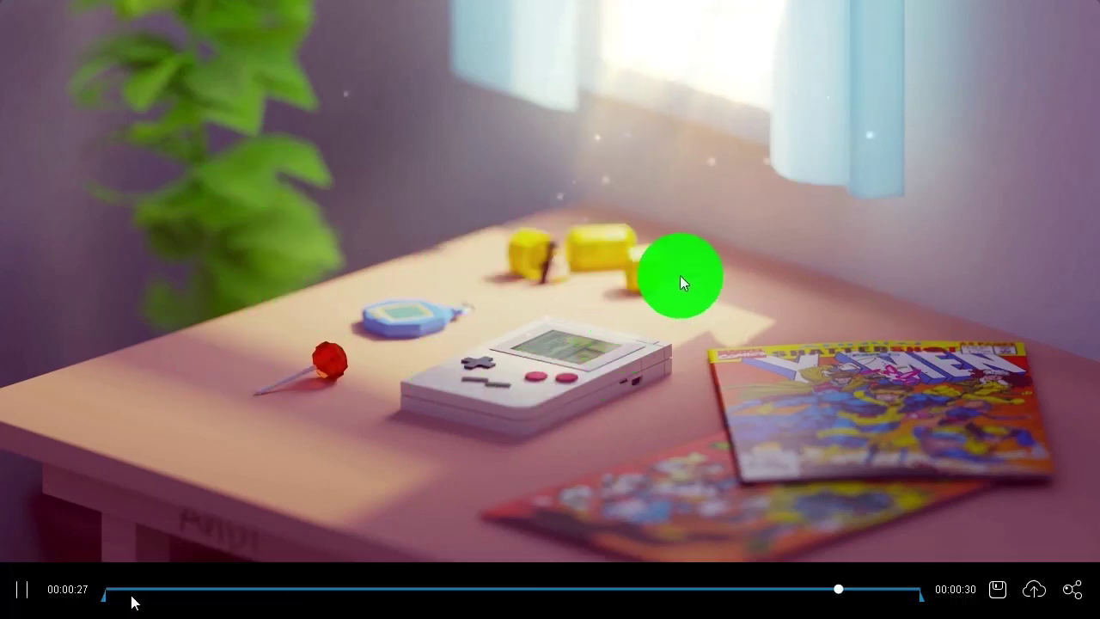
left_click(22, 590)
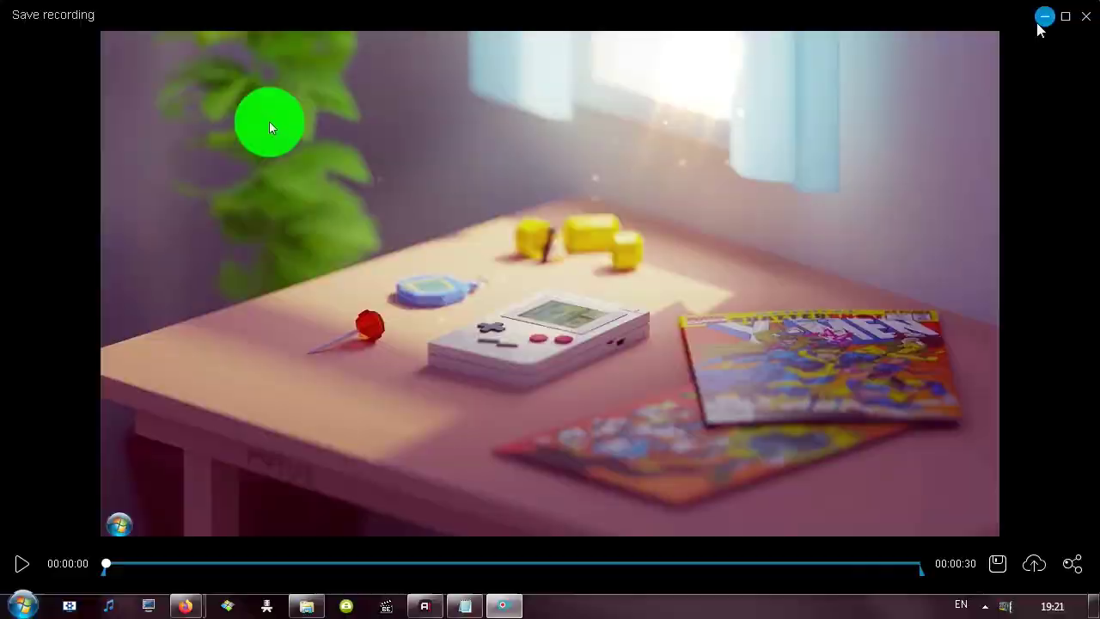
- Close the player, open MediaInfo on the new recording and highlight its 128 kb/s audio bit rate
left_click(1043, 15)
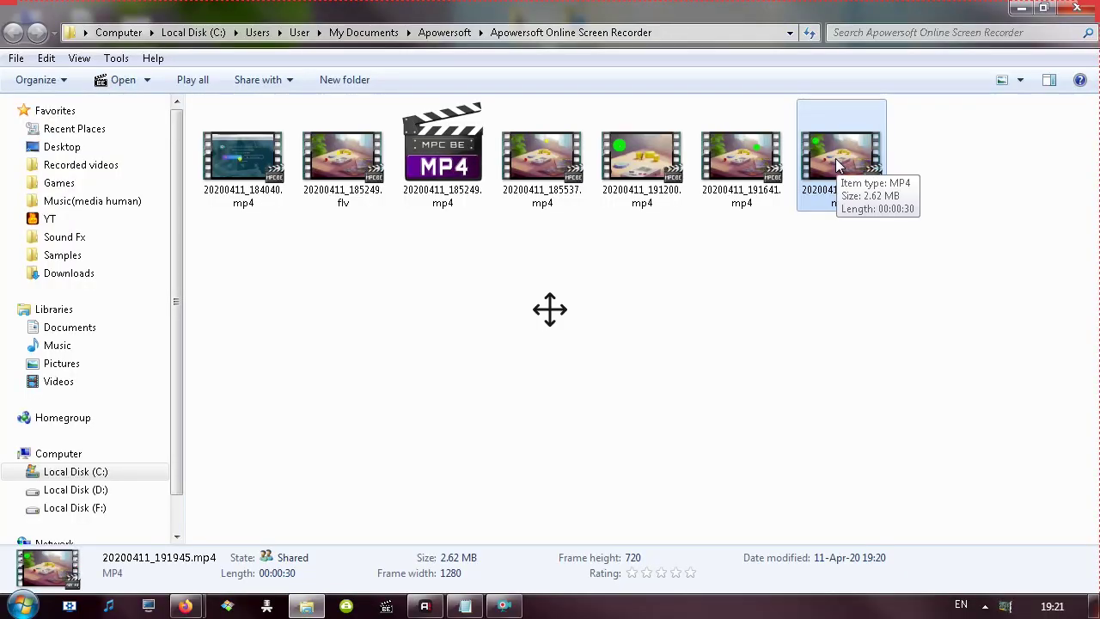
right_click(838, 165)
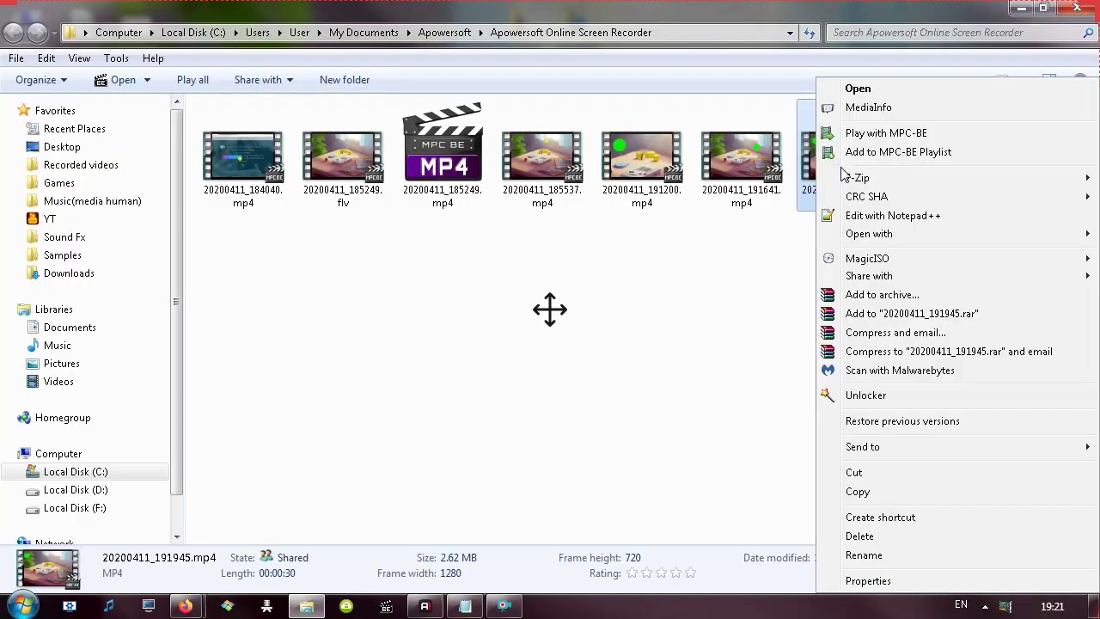
left_click(864, 106)
scroll(608, 367, "down", 3)
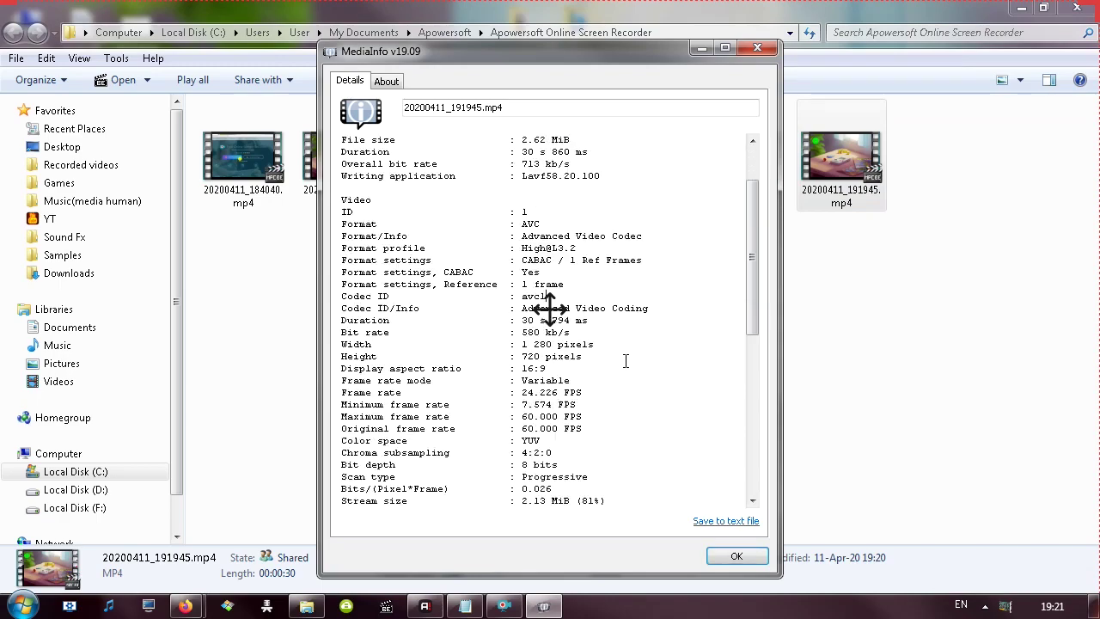
left_click_drag(643, 57, 771, 56)
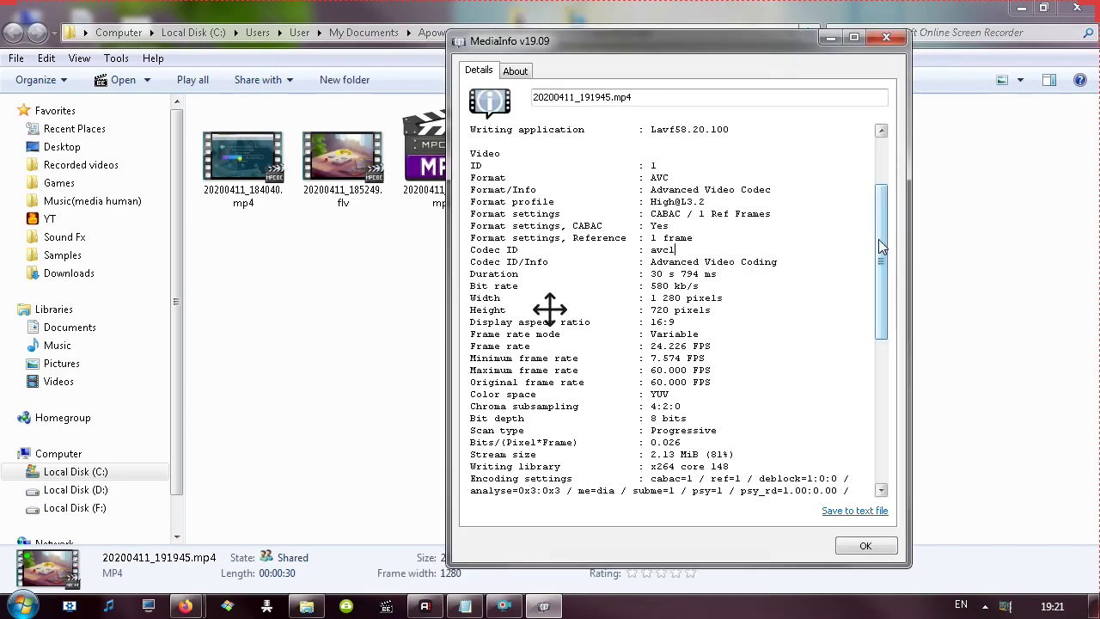
left_click_drag(879, 239, 882, 404)
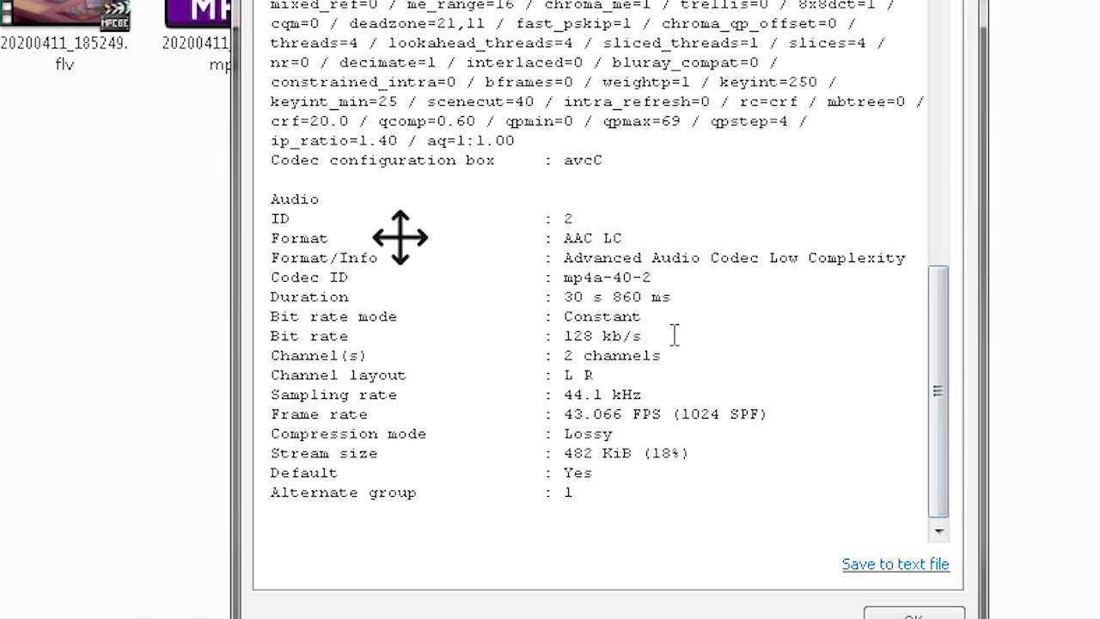
triple_click(706, 371)
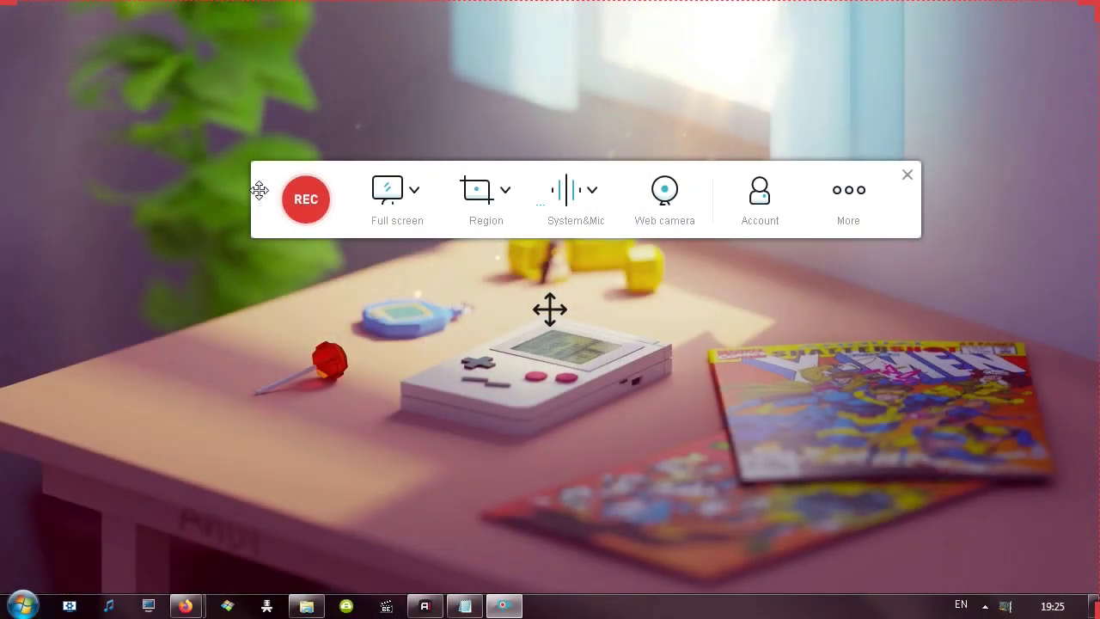
- Review the recorder settings and Optimize video options, closing them unchanged
left_click(849, 191)
left_click(865, 225)
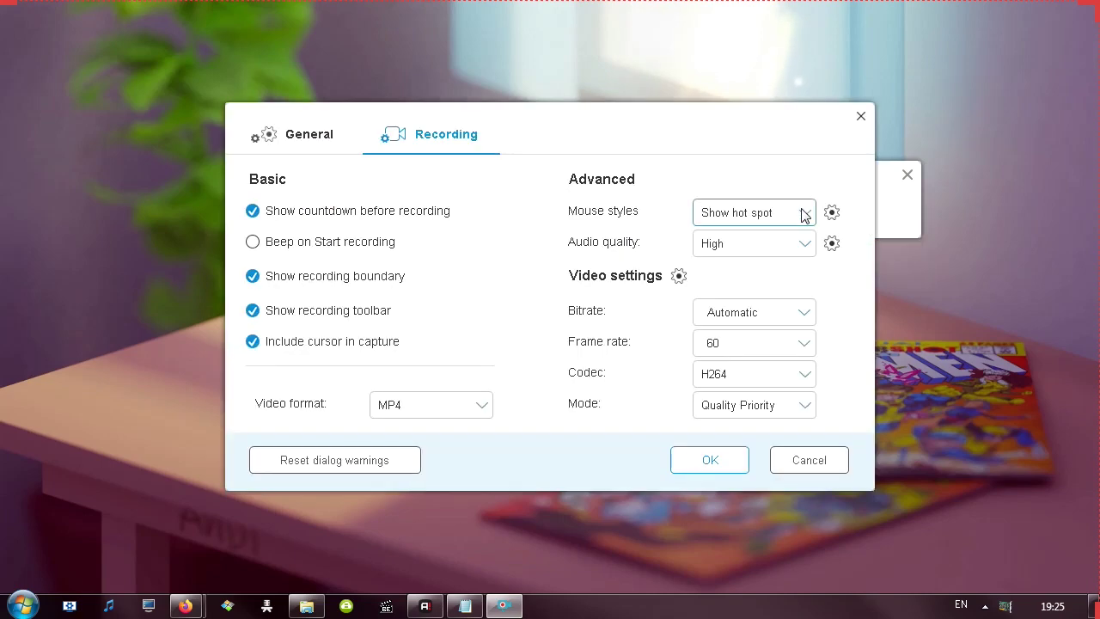
left_click(679, 276)
left_click_drag(473, 99, 541, 115)
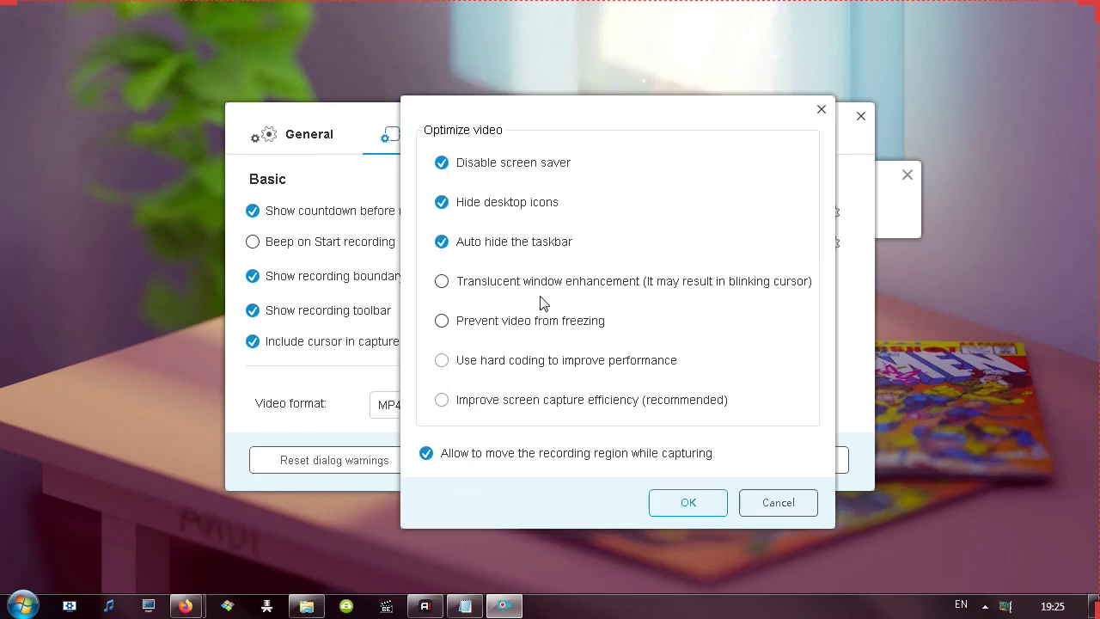
key("Escape")
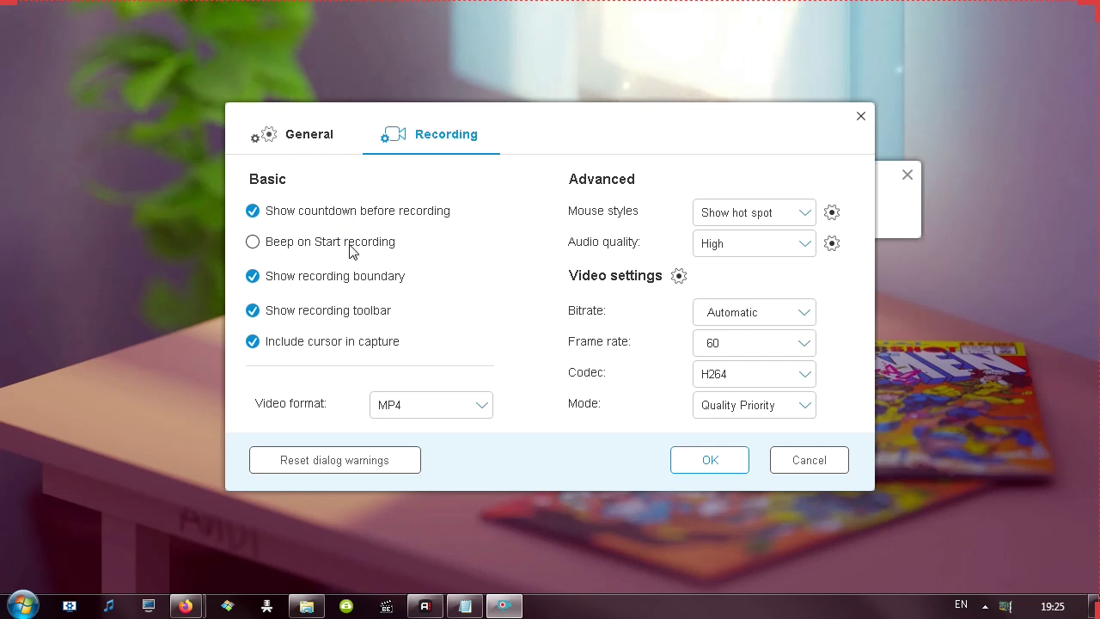
left_click(678, 275)
left_click(735, 492)
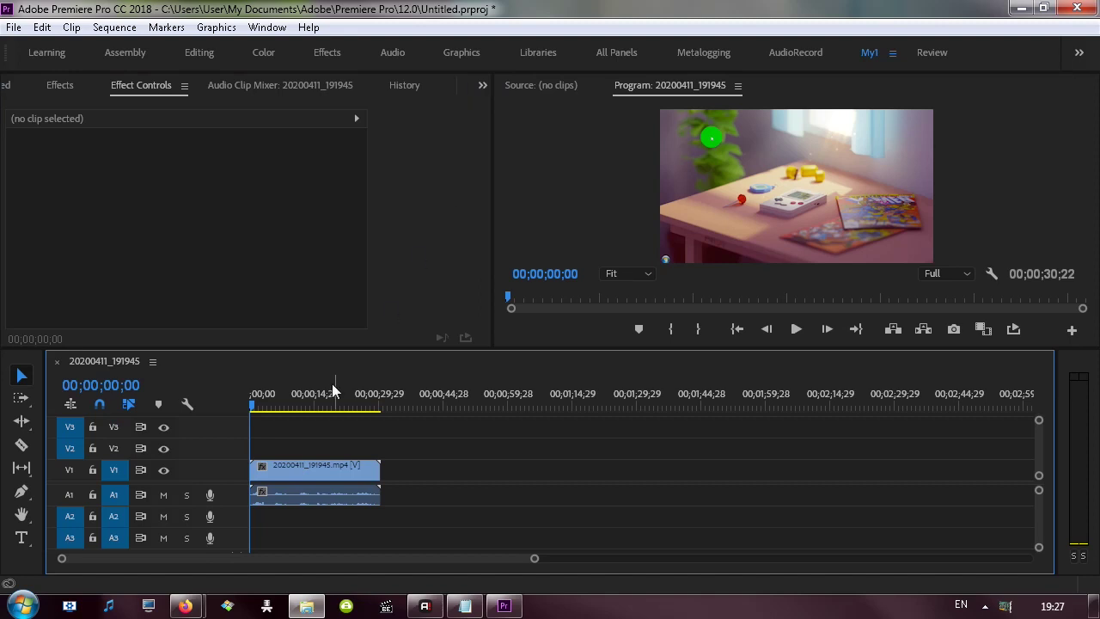
- Zoom the timeline onto the clip, select it, and enlarge track A1 to show its waveform
left_click(309, 402)
left_click(289, 401)
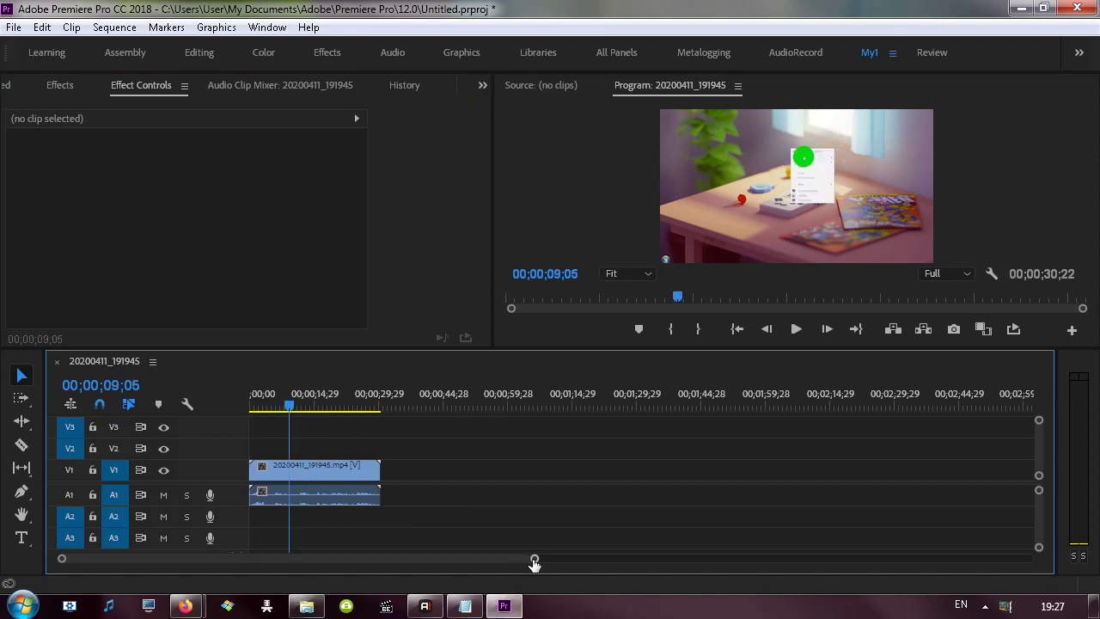
left_click_drag(534, 558, 387, 555)
left_click_drag(392, 403, 396, 402)
left_click(472, 501)
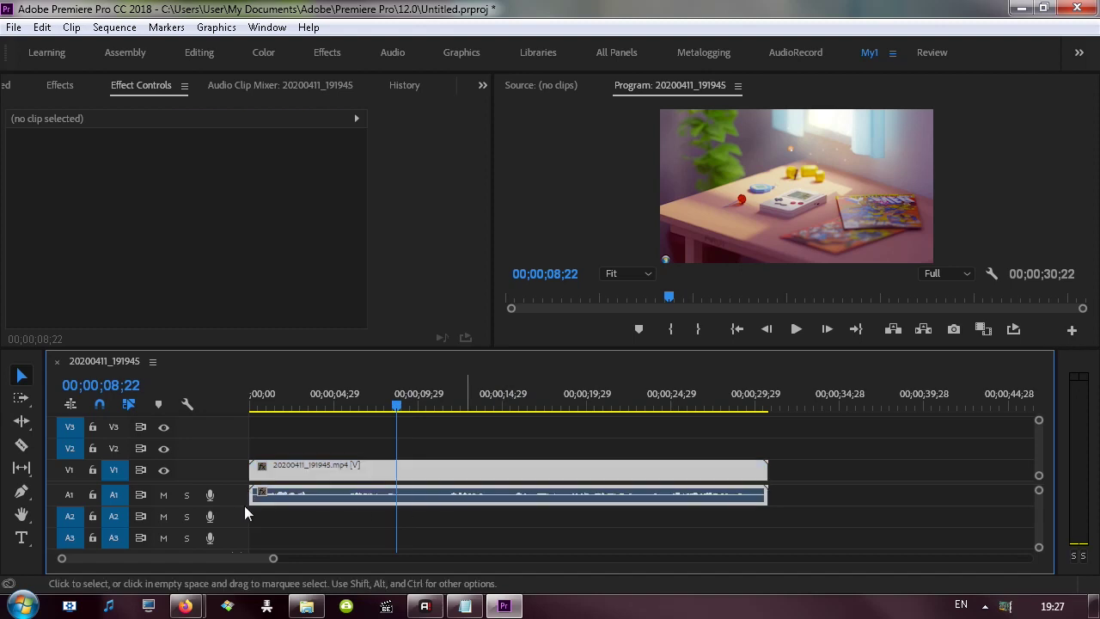
left_click_drag(234, 506, 228, 526)
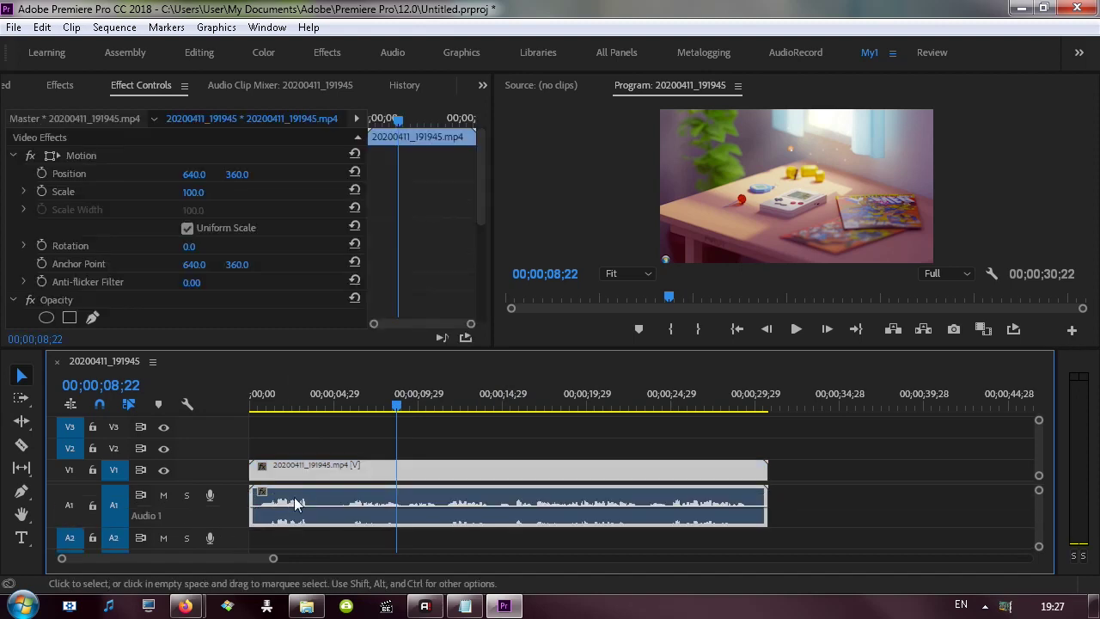
- Scrub and play the clip in the program monitor, then close Premiere Pro
left_click_drag(303, 403, 369, 394)
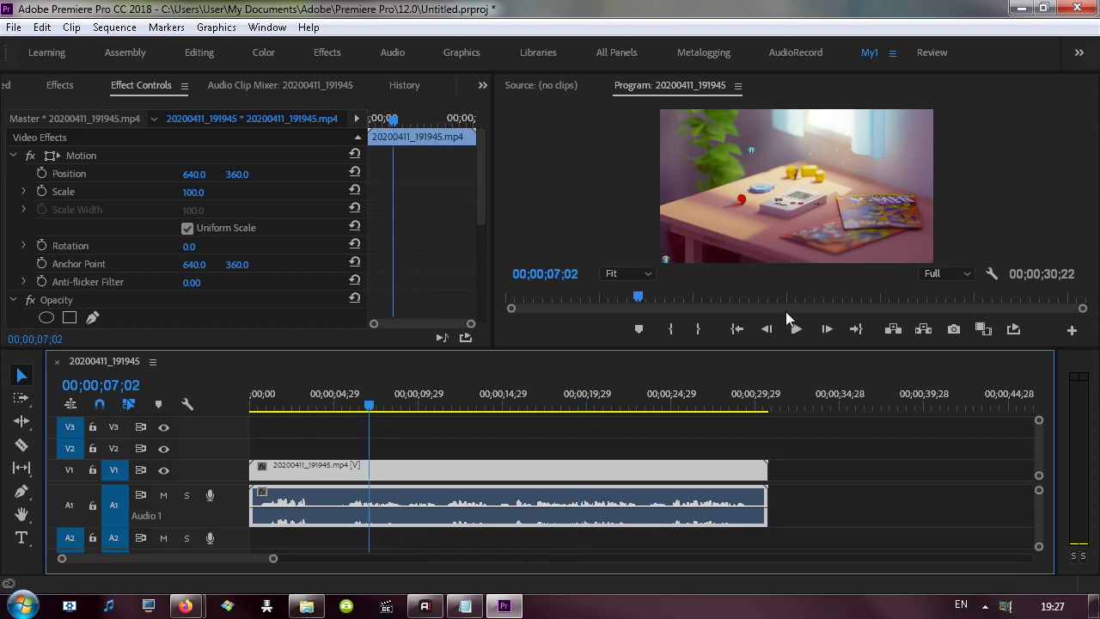
left_click(825, 132)
key("space")
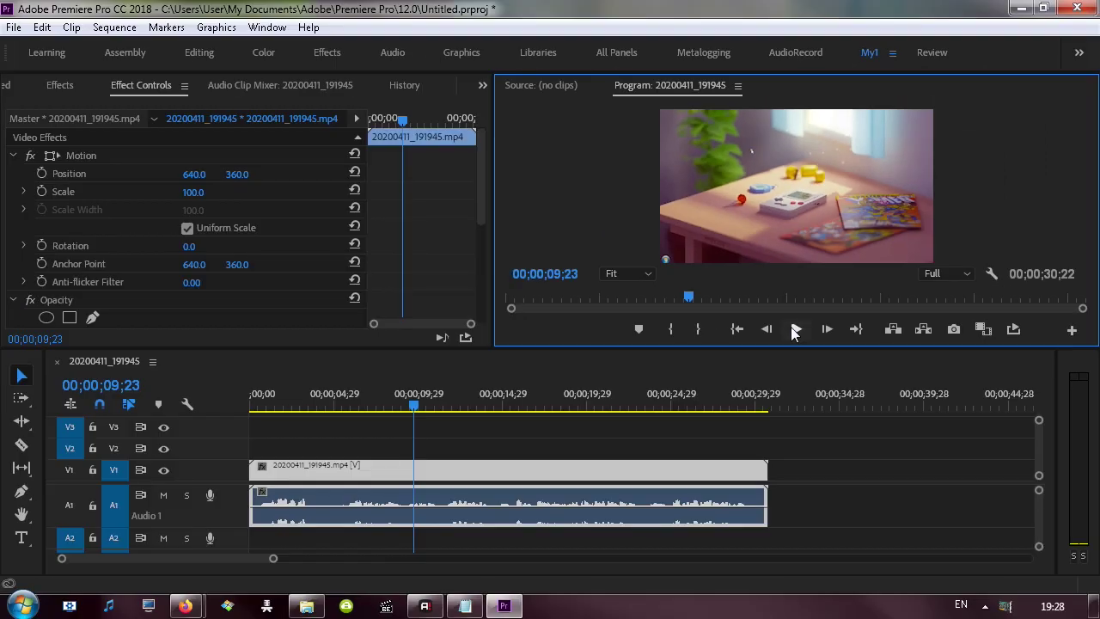
left_click(480, 397)
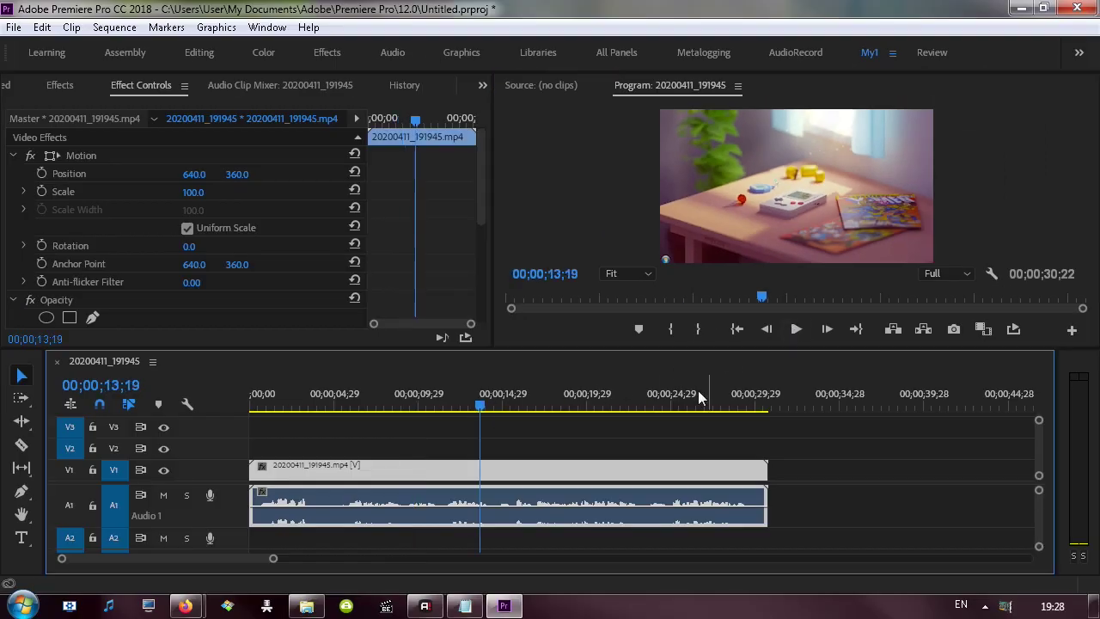
left_click(1070, 10)
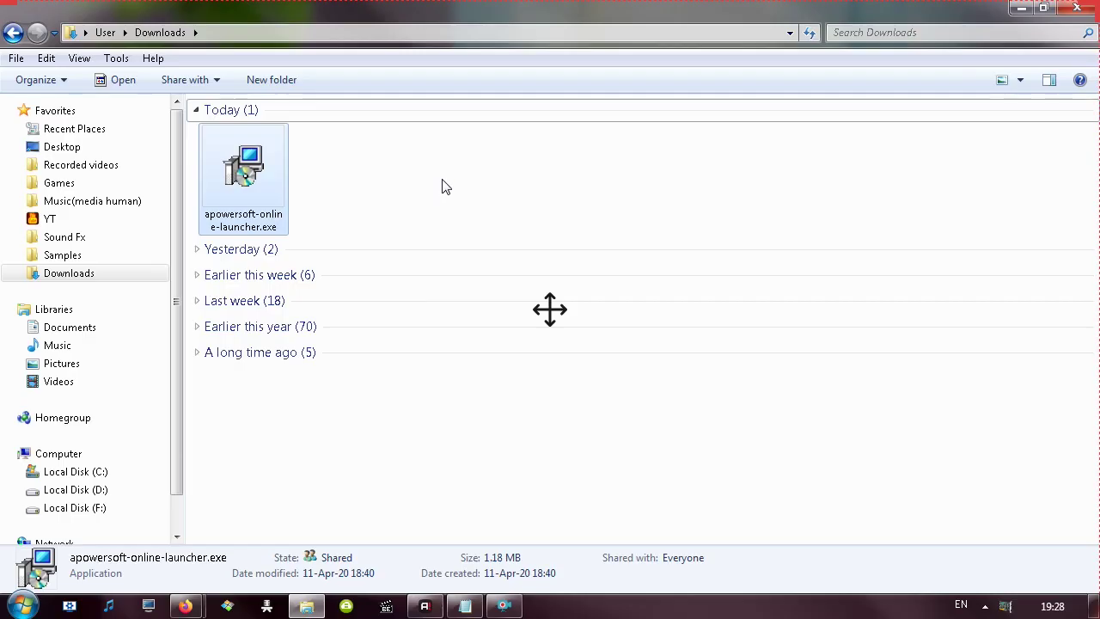
- Deselect and reselect apowersoft-online-launcher.exe in the Downloads folder
left_click(368, 179)
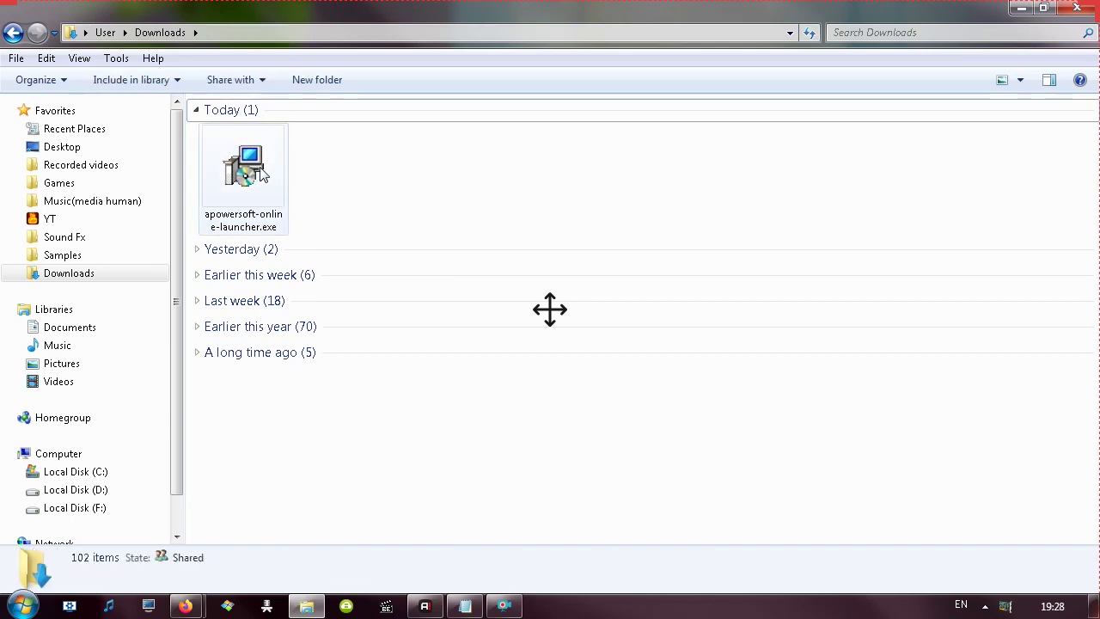
left_click(262, 172)
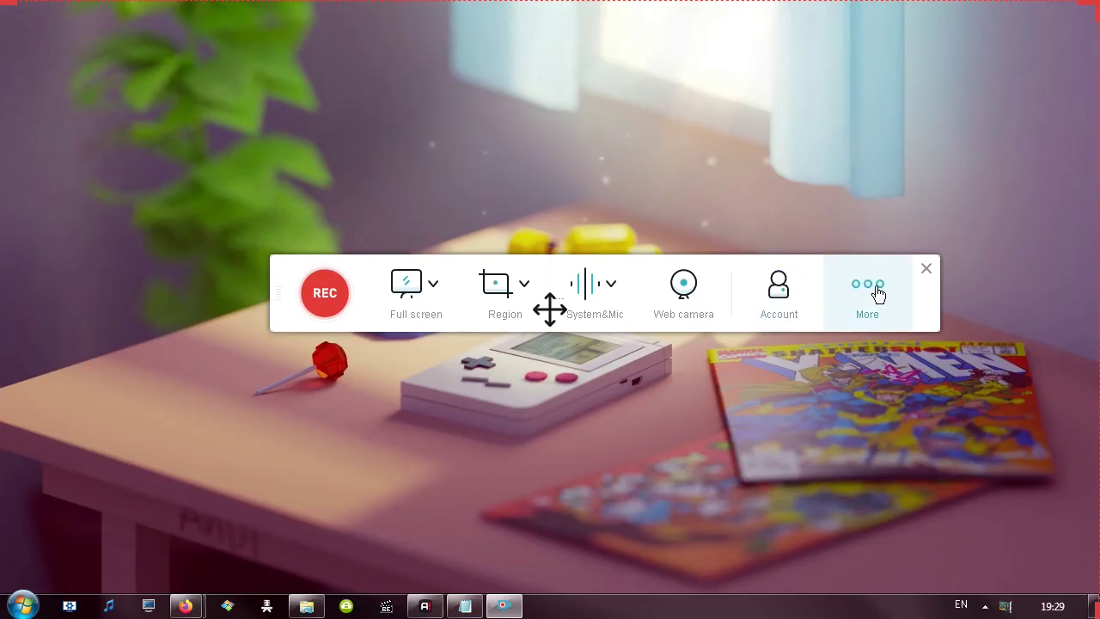
- Check the recorder's Audio quality setting, keep it at High, and cancel Settings
left_click(870, 292)
left_click(881, 320)
left_click(745, 244)
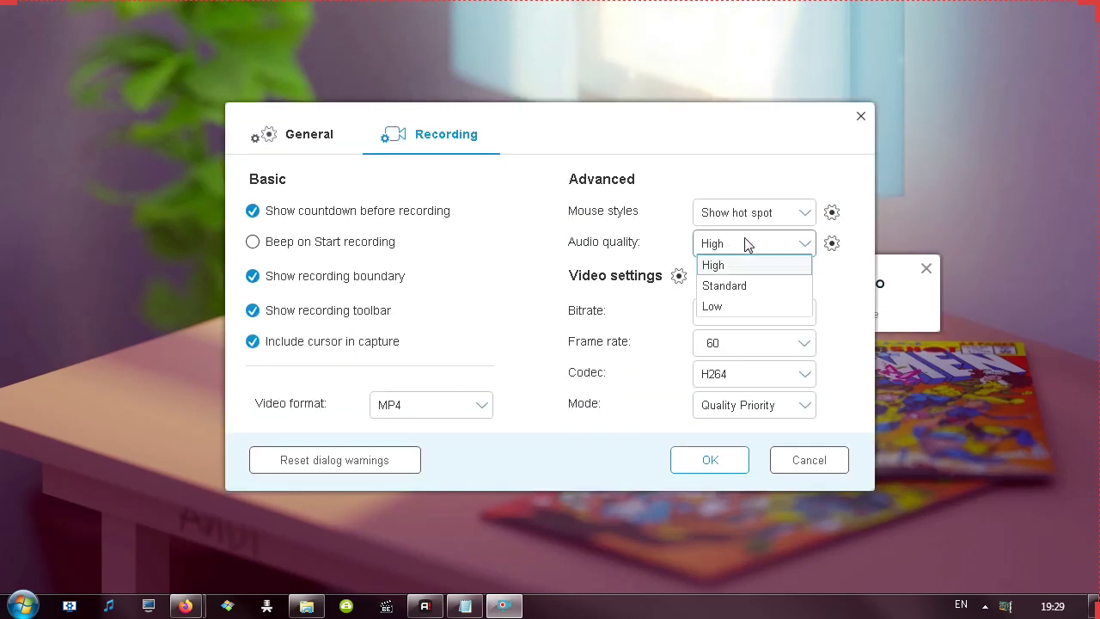
left_click(732, 267)
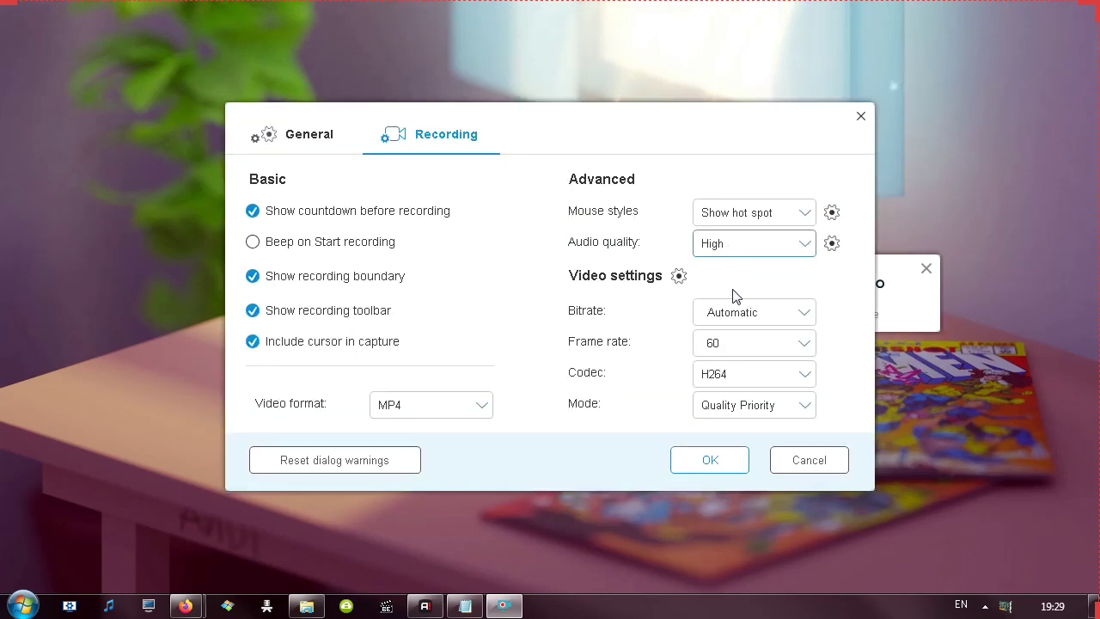
left_click(809, 460)
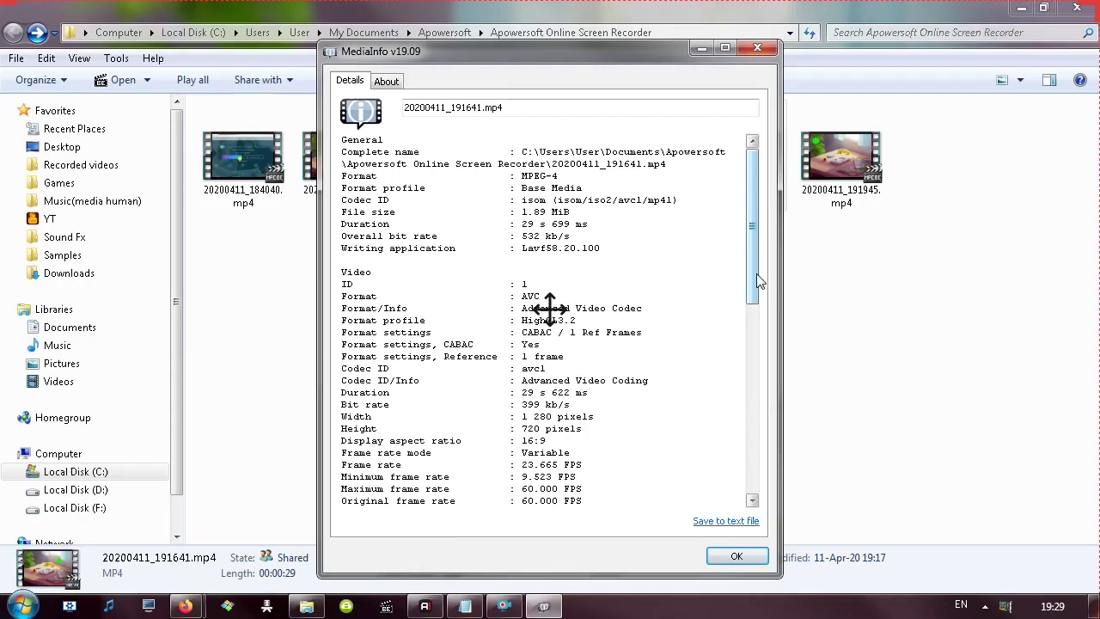
- Highlight the 128 kb/s audio bit rate line and start a new recording
scroll(564, 344, "down", 10)
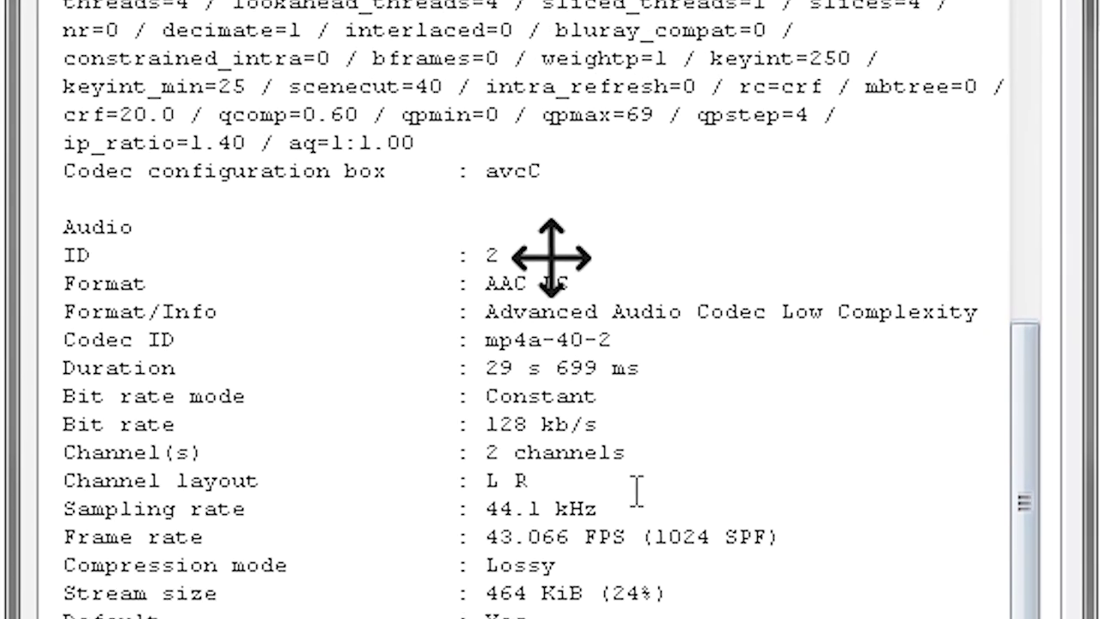
triple_click(640, 423)
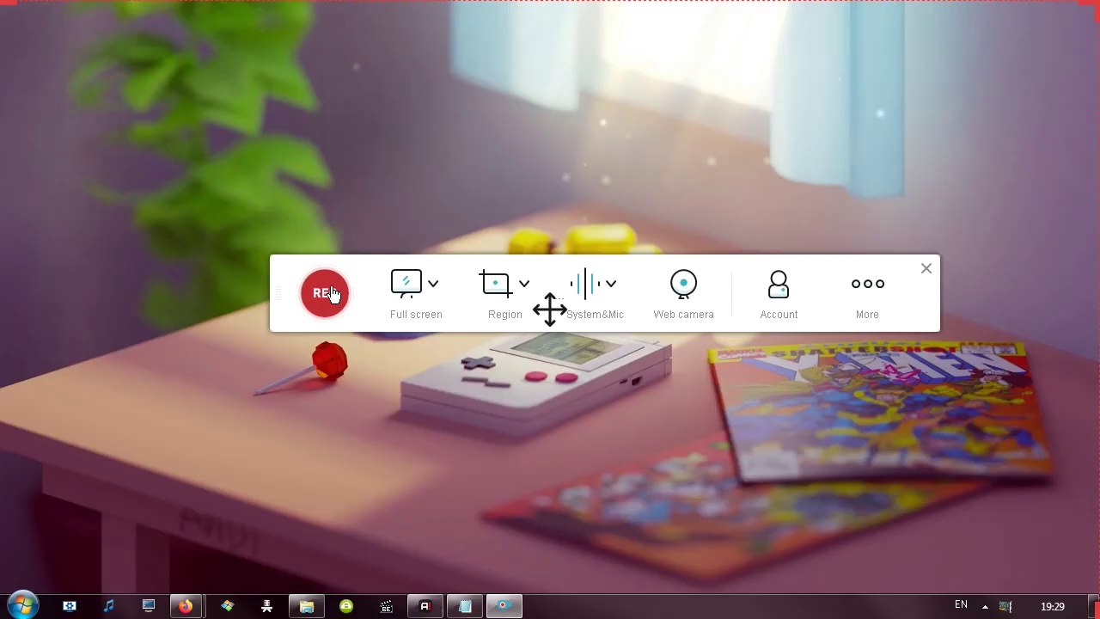
left_click(327, 294)
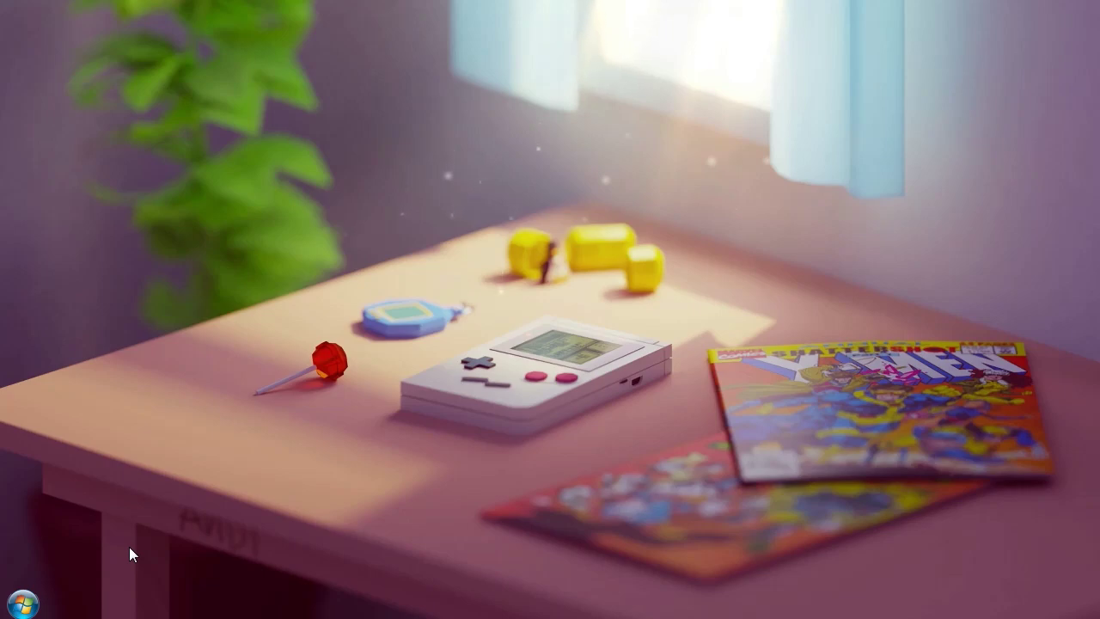
- Stop the recording with F10 and bring up the desktop's View context menu
key("F10")
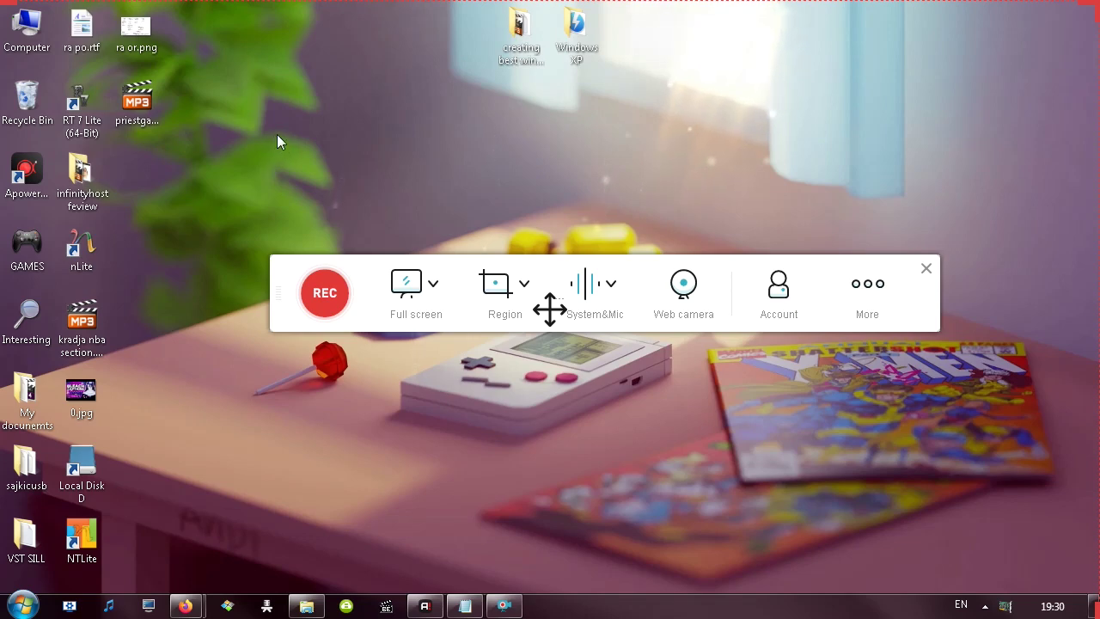
right_click(281, 83)
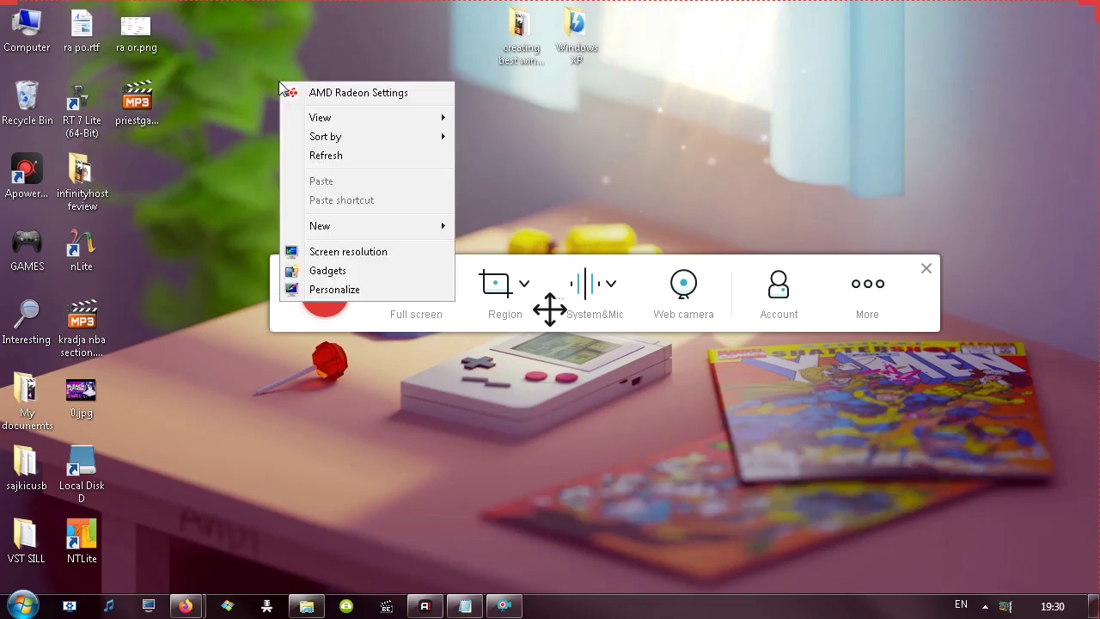
mouse_move(309, 117)
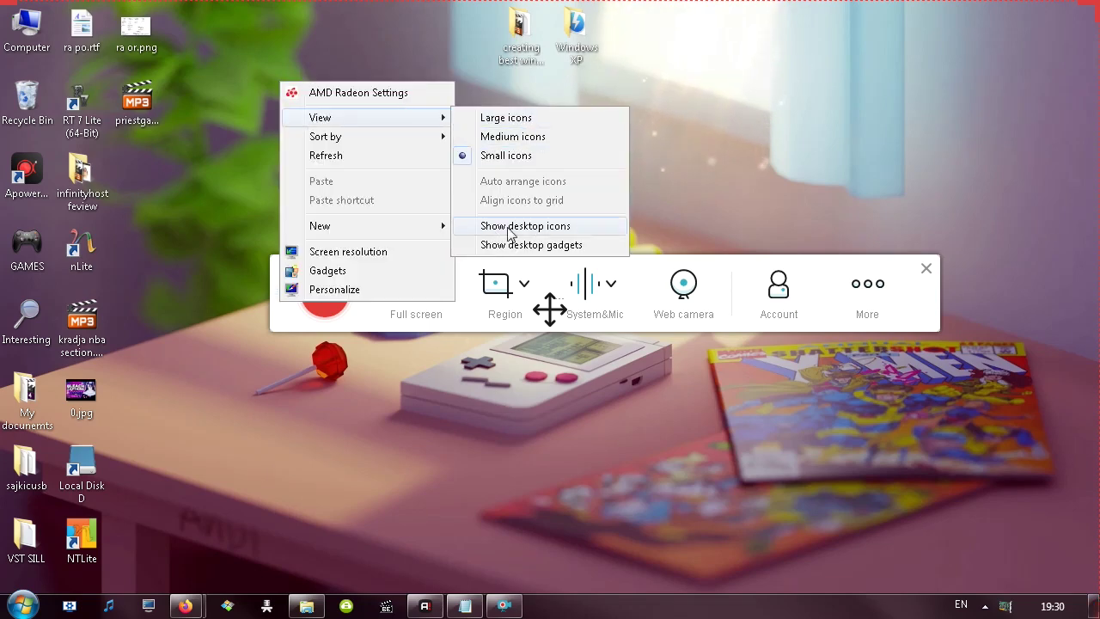
key("Escape")
key("Escape")
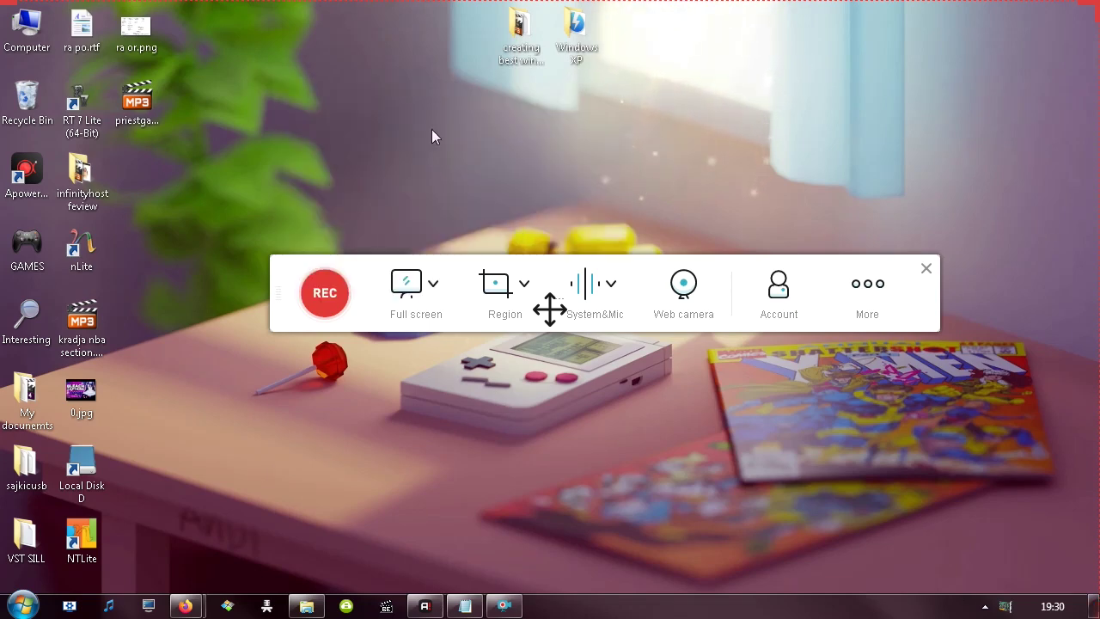
right_click(385, 75)
- Hide the desktop icons, set the recorder frame rate to 50, save, and start recording
mouse_move(415, 110)
left_click(634, 219)
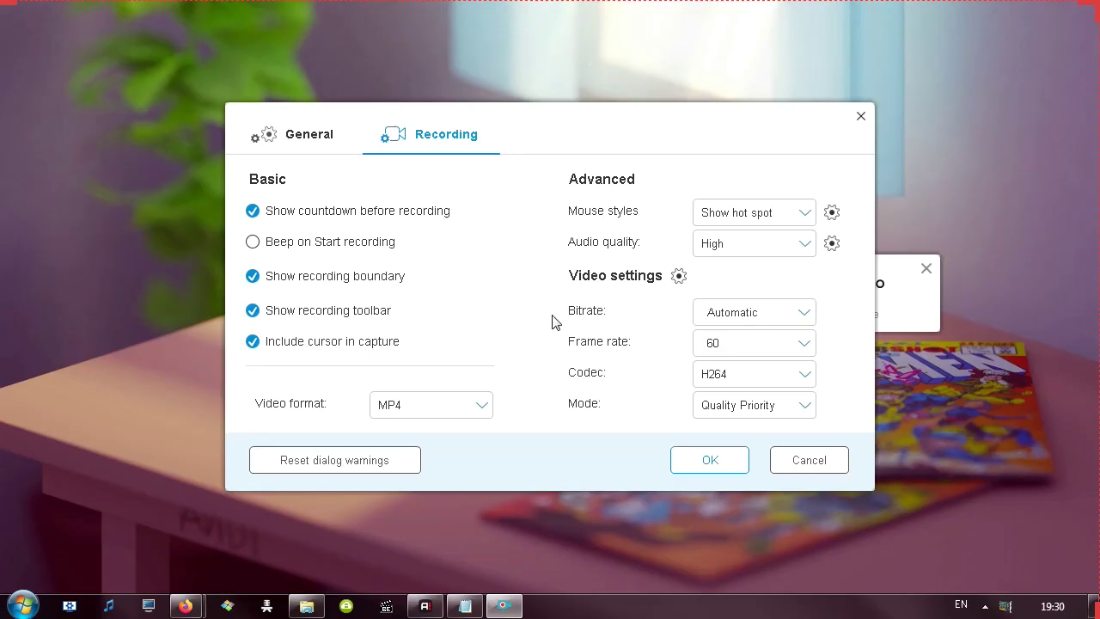
left_click(805, 344)
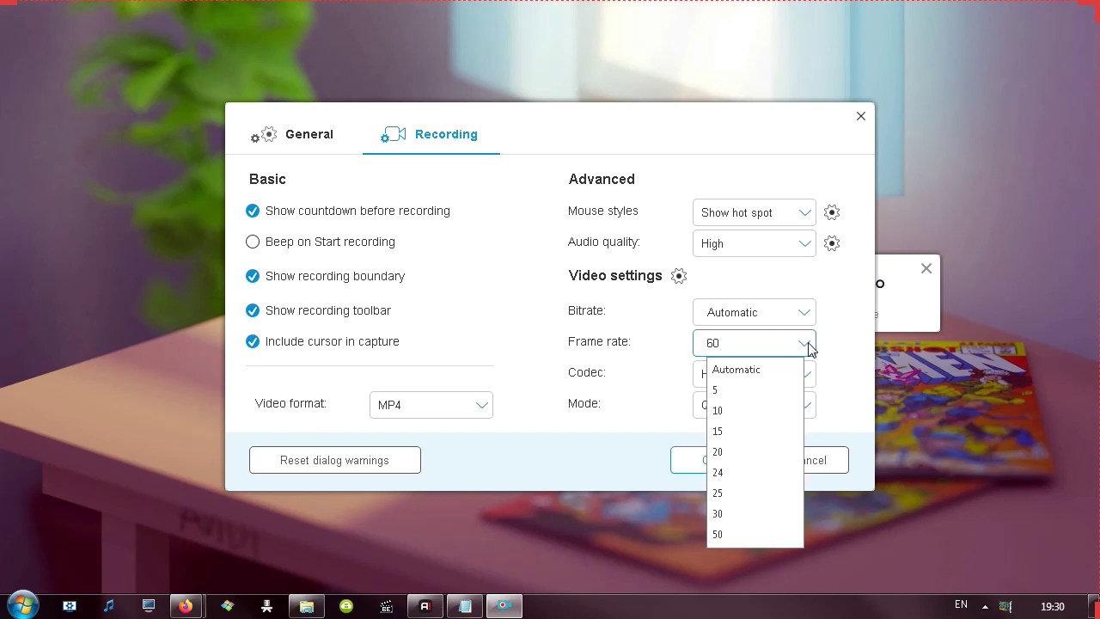
left_click(733, 494)
left_click(802, 343)
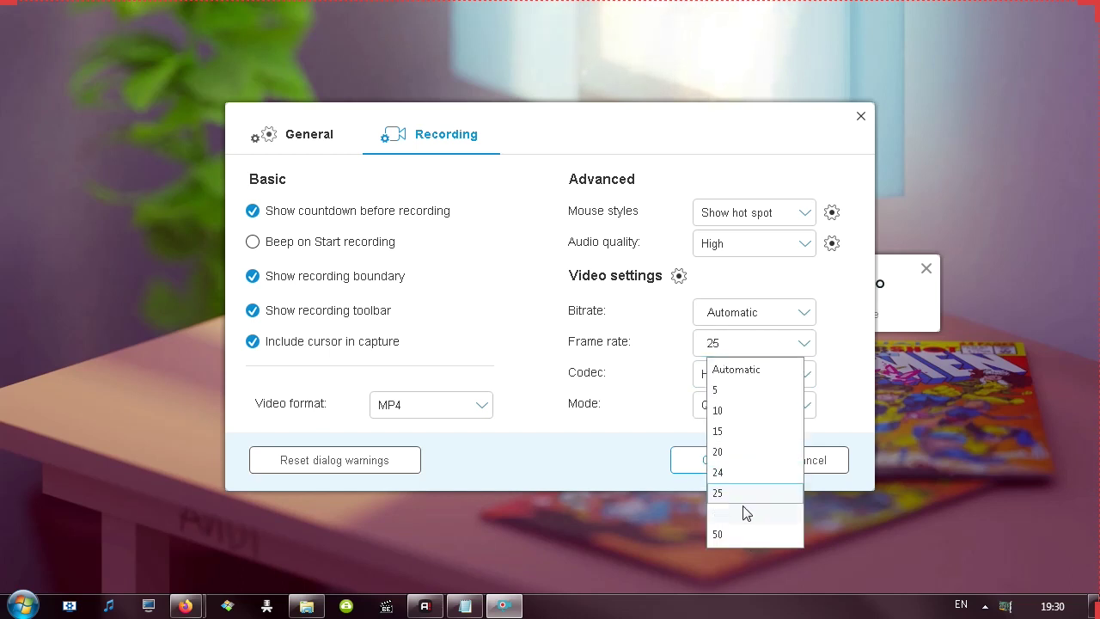
left_click(745, 535)
left_click(709, 454)
left_click(336, 294)
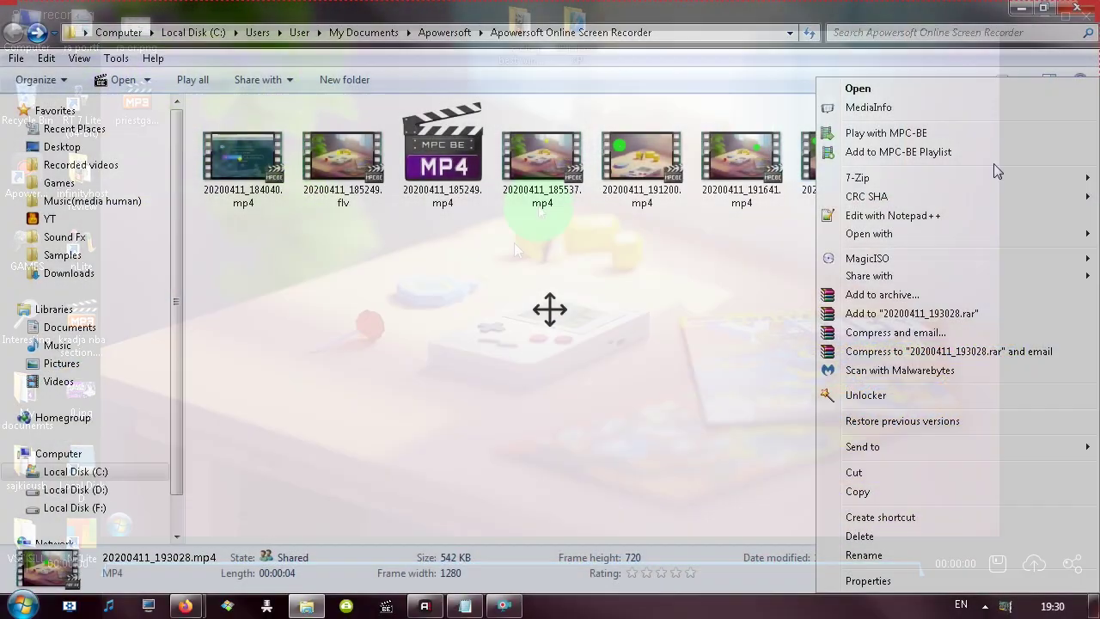
left_click(885, 108)
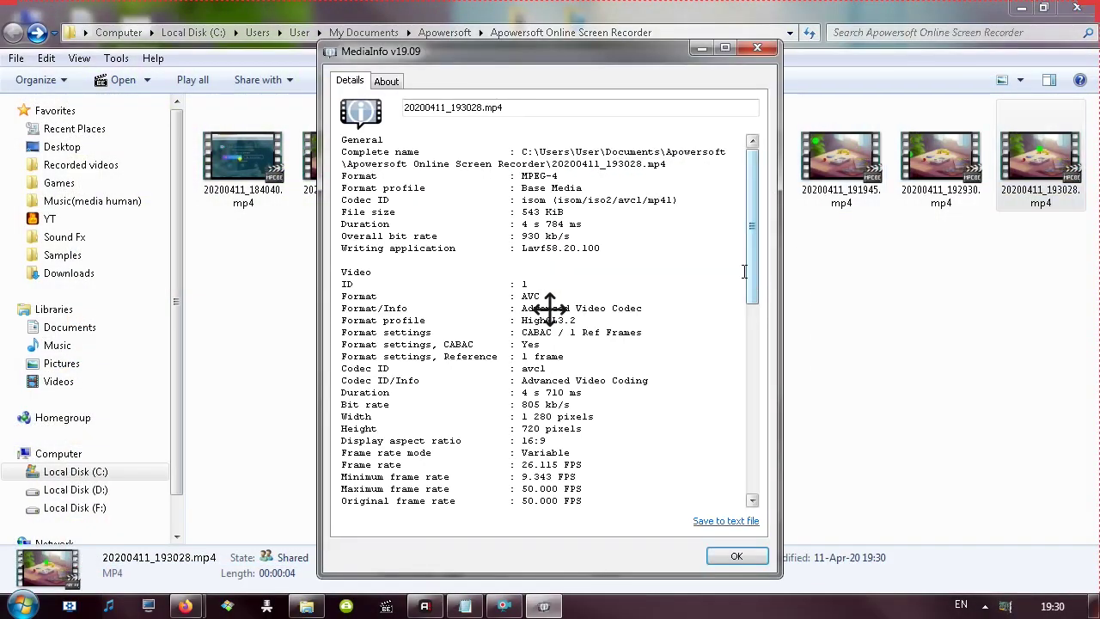
left_click_drag(628, 51, 698, 52)
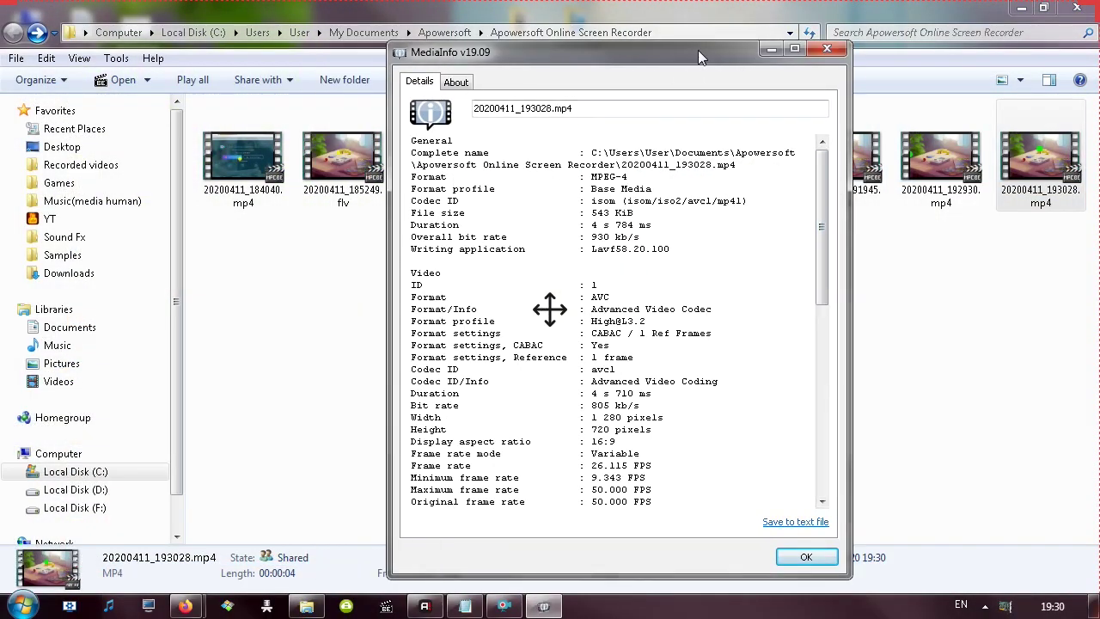
left_click(682, 379)
scroll(681, 376, "down", 1)
left_click_drag(454, 453, 547, 457)
left_click_drag(445, 466, 677, 465)
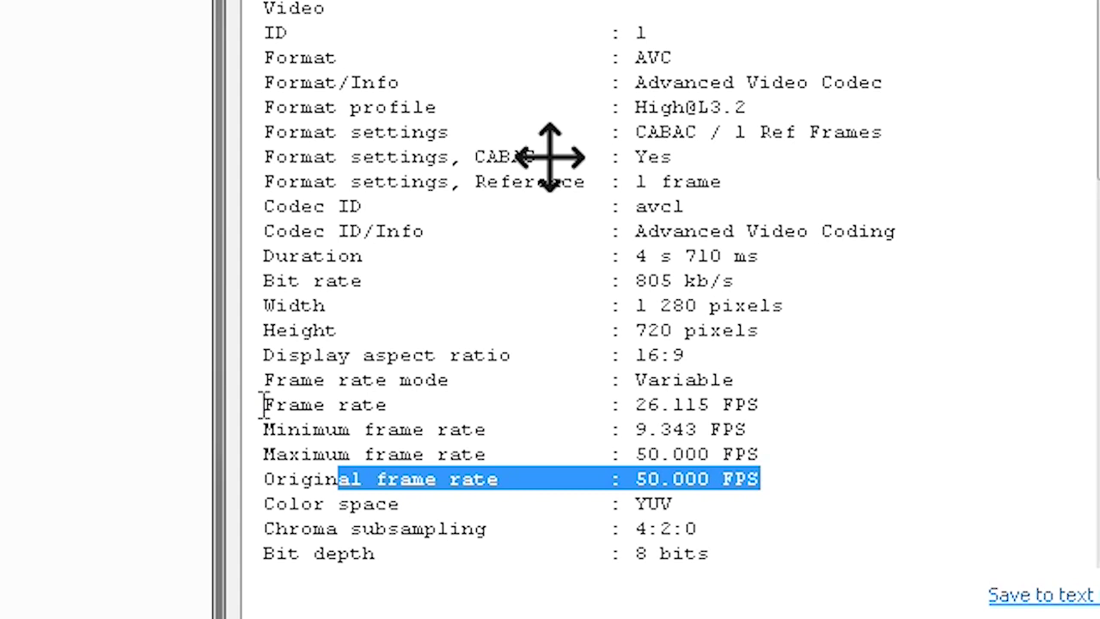
left_click_drag(264, 404, 834, 398)
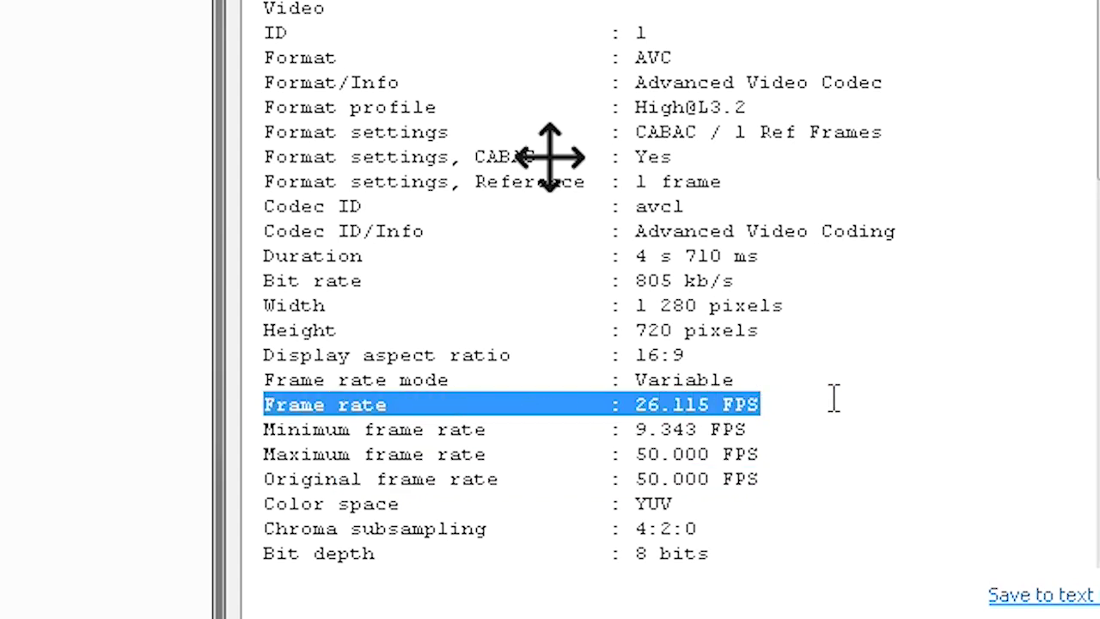
left_click(800, 420)
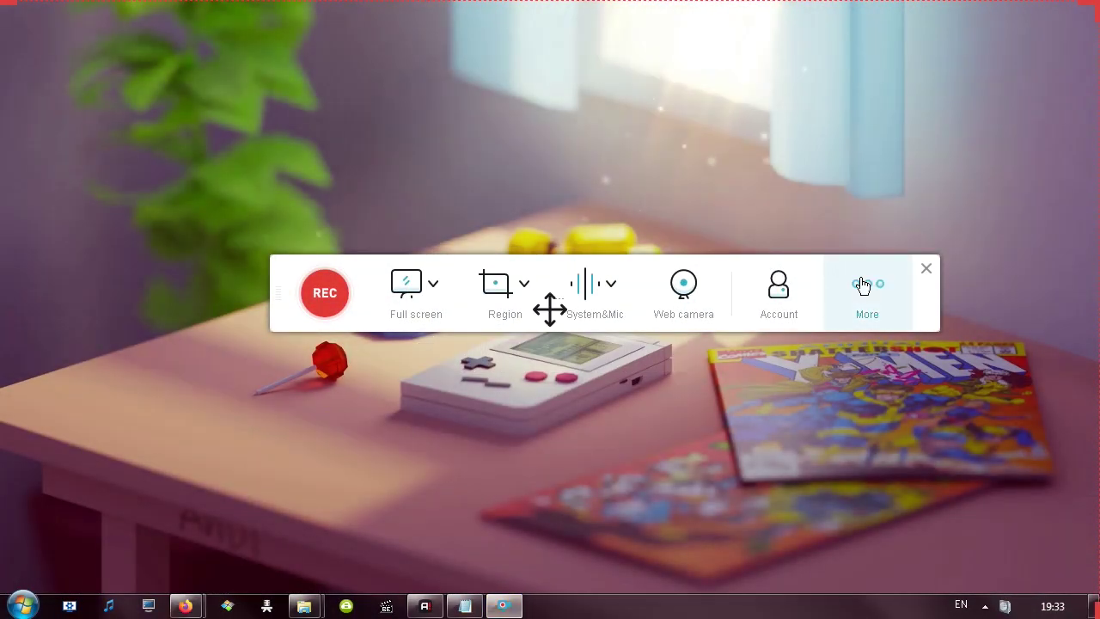
left_click(865, 286)
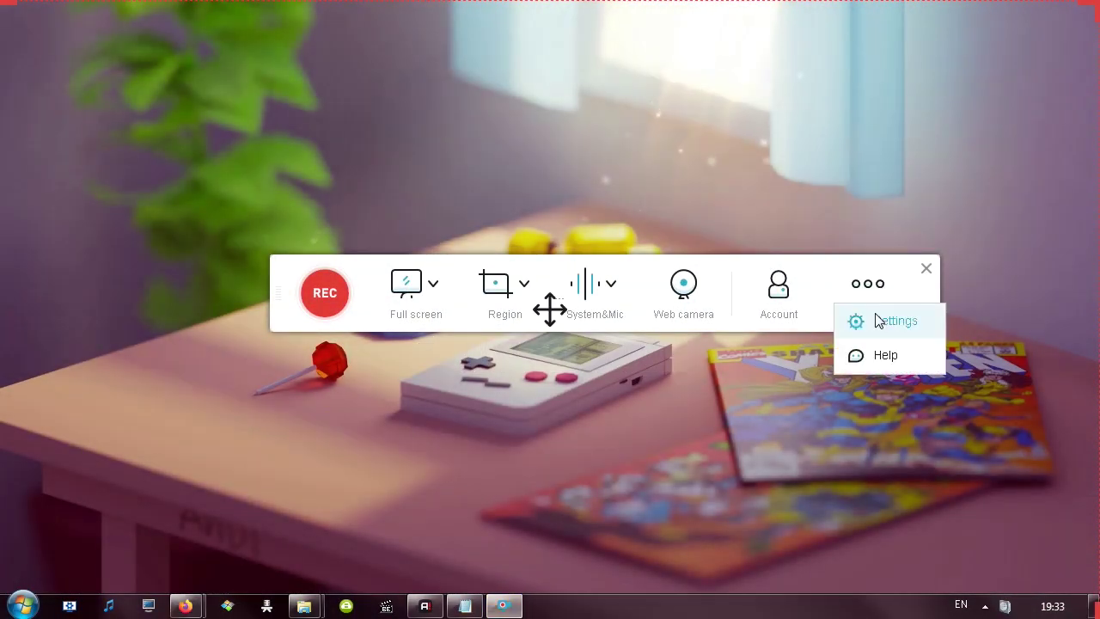
left_click(877, 318)
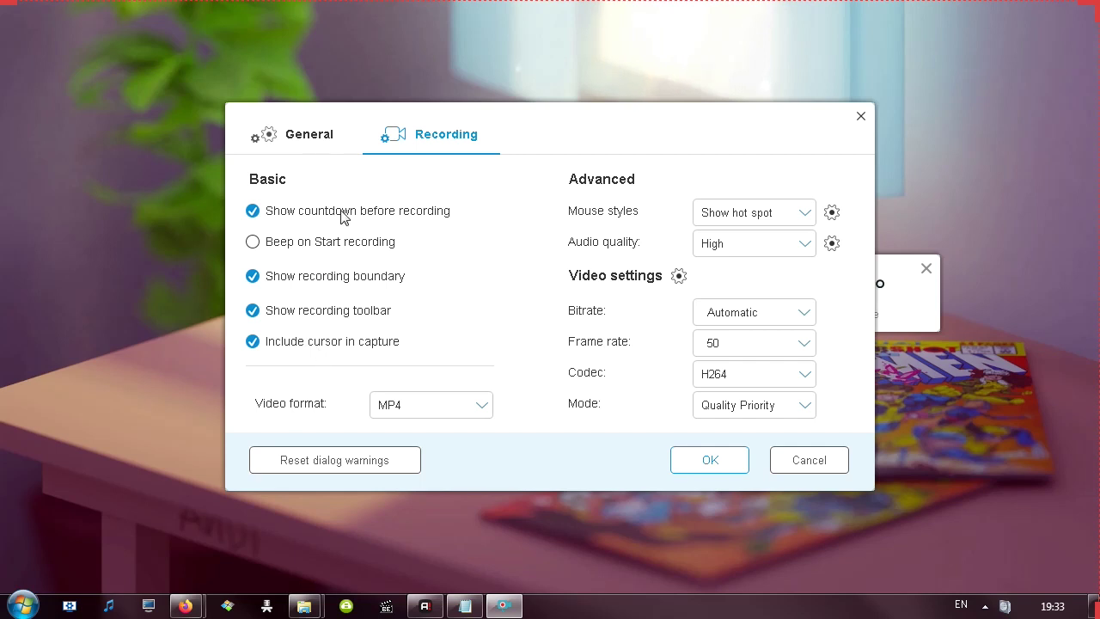
left_click(680, 276)
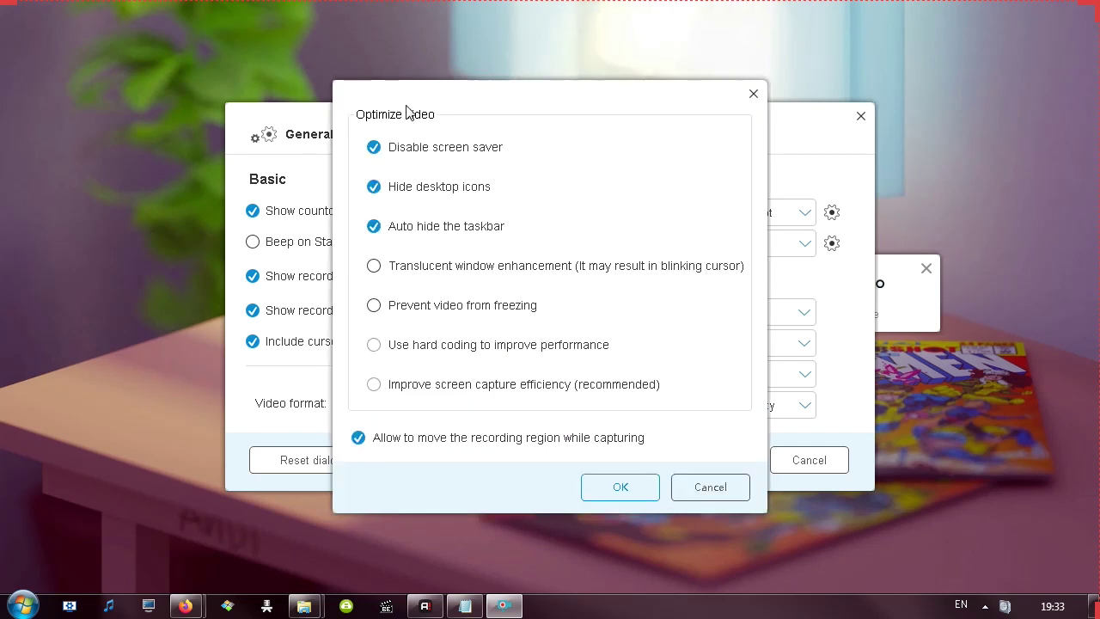
left_click_drag(410, 110, 437, 98)
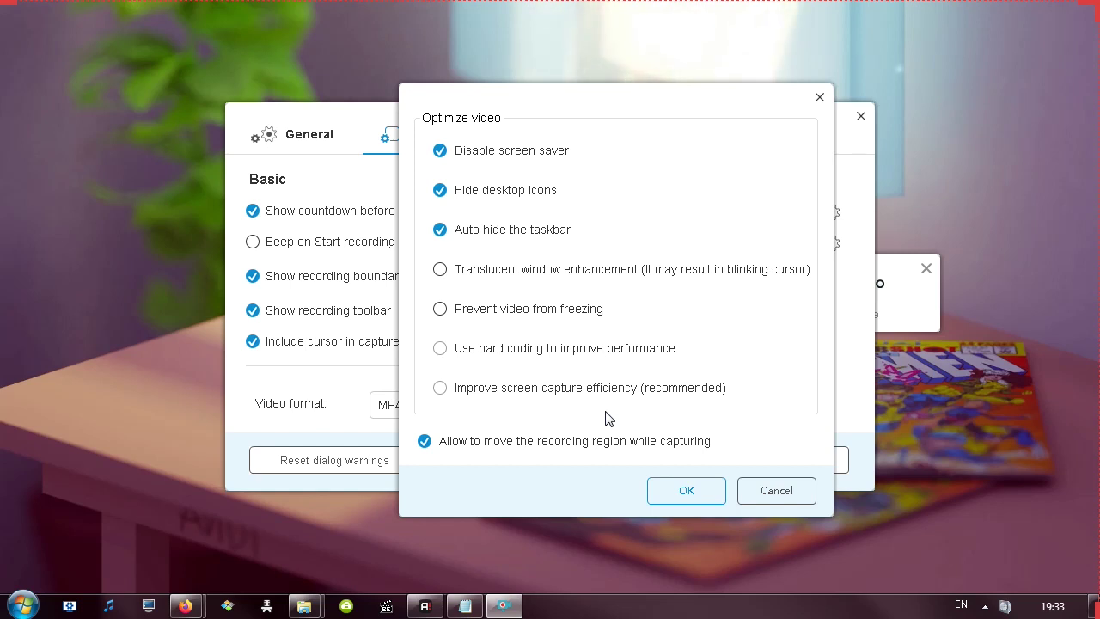
left_click(692, 488)
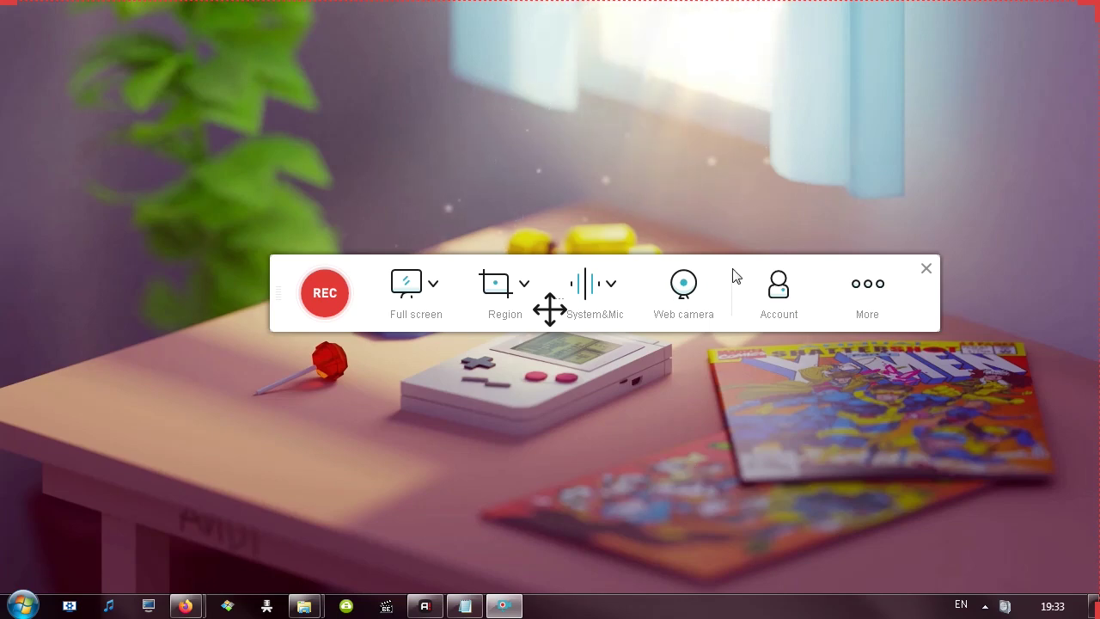
- Move the toolbar up-left and review the mouse style and animation options in Settings
left_click_drag(734, 275, 713, 216)
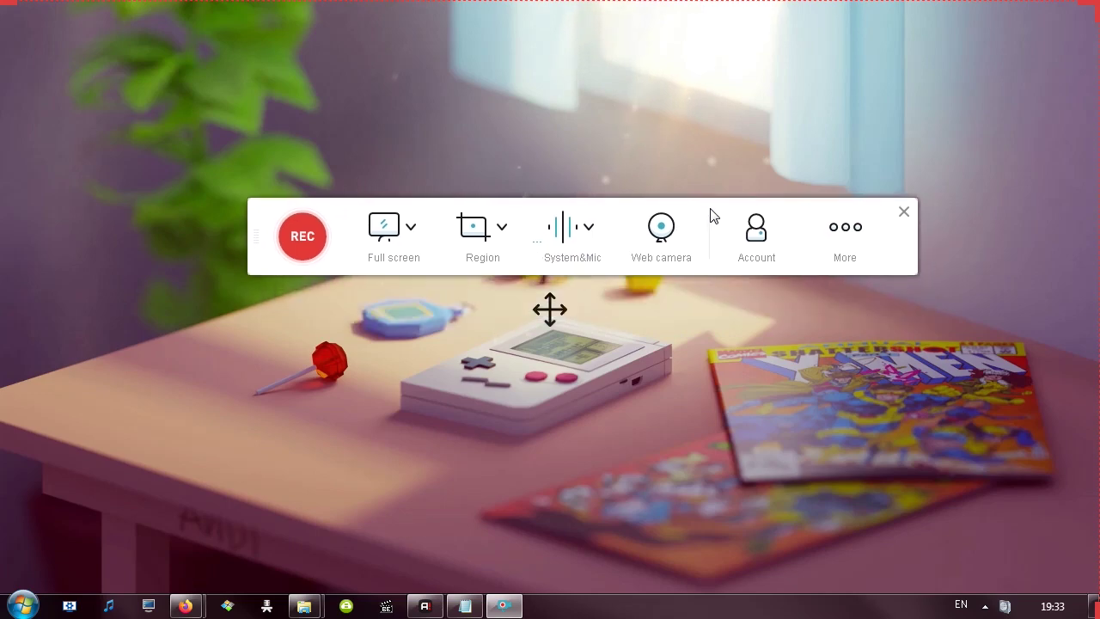
left_click(846, 224)
left_click(834, 263)
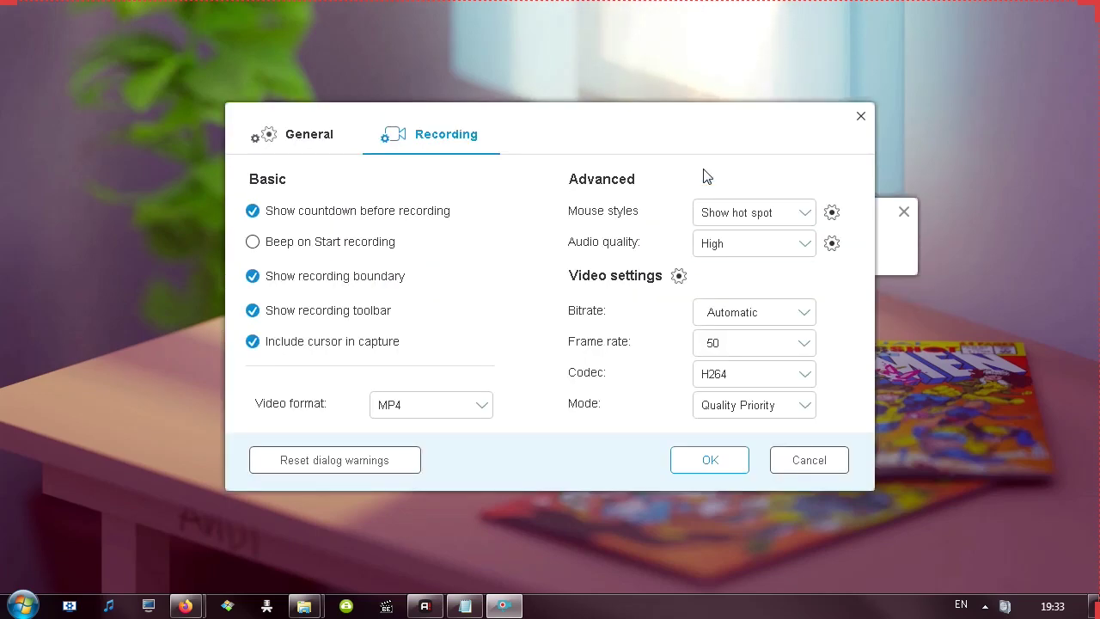
left_click(716, 217)
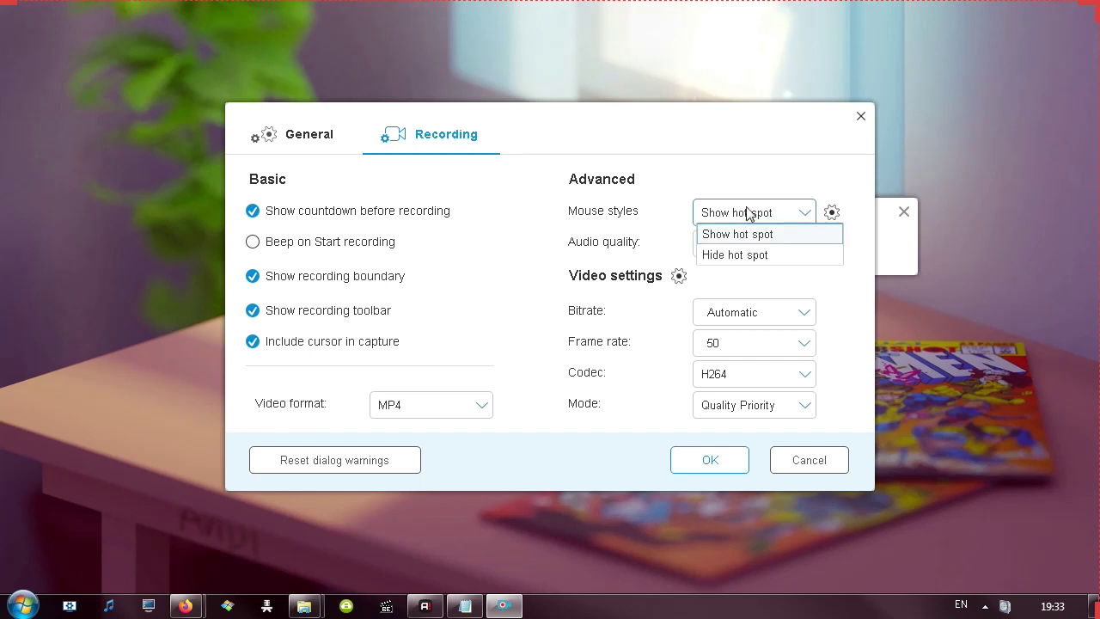
left_click(835, 214)
left_click(832, 212)
left_click_drag(542, 141, 518, 132)
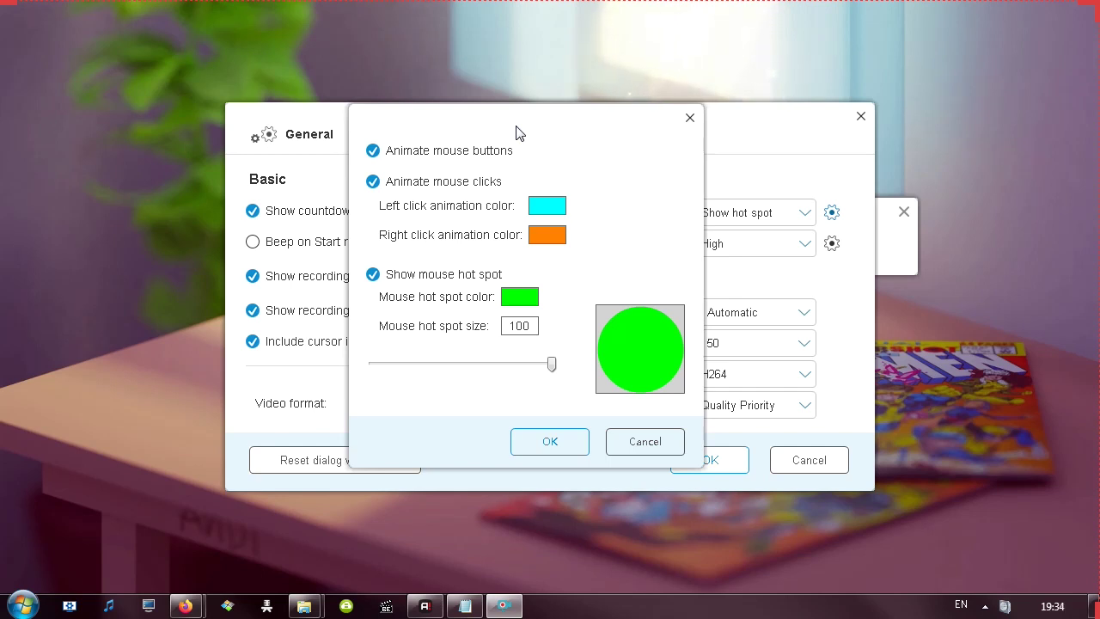
left_click(612, 444)
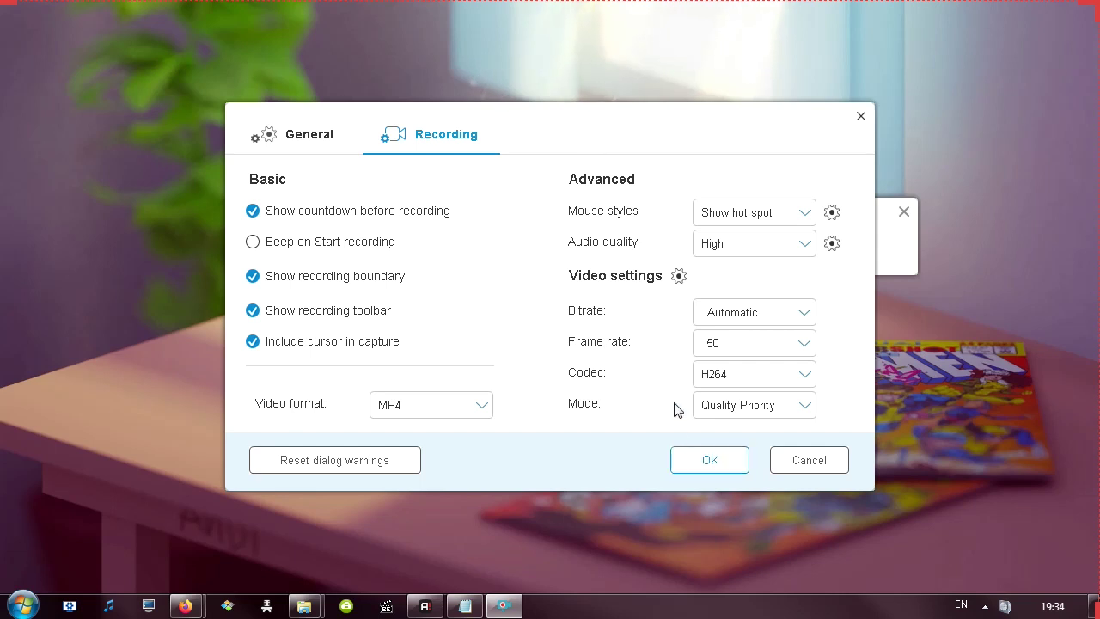
- In Optimize video, uncheck Disable screen saver and confirm the change
left_click_drag(559, 138, 533, 191)
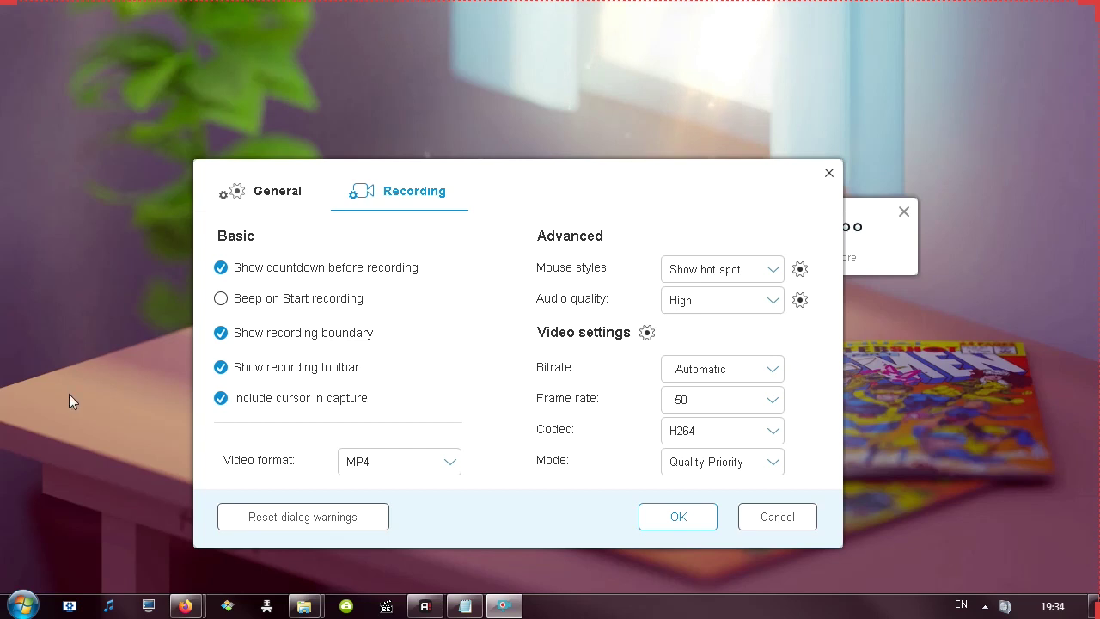
left_click(647, 334)
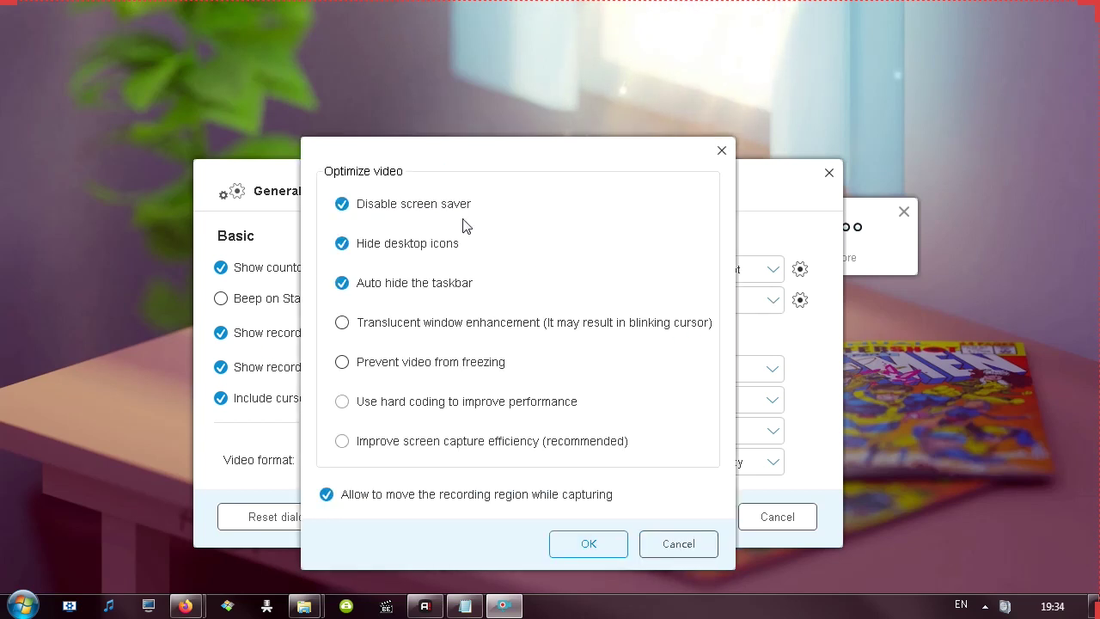
left_click(343, 206)
left_click(557, 544)
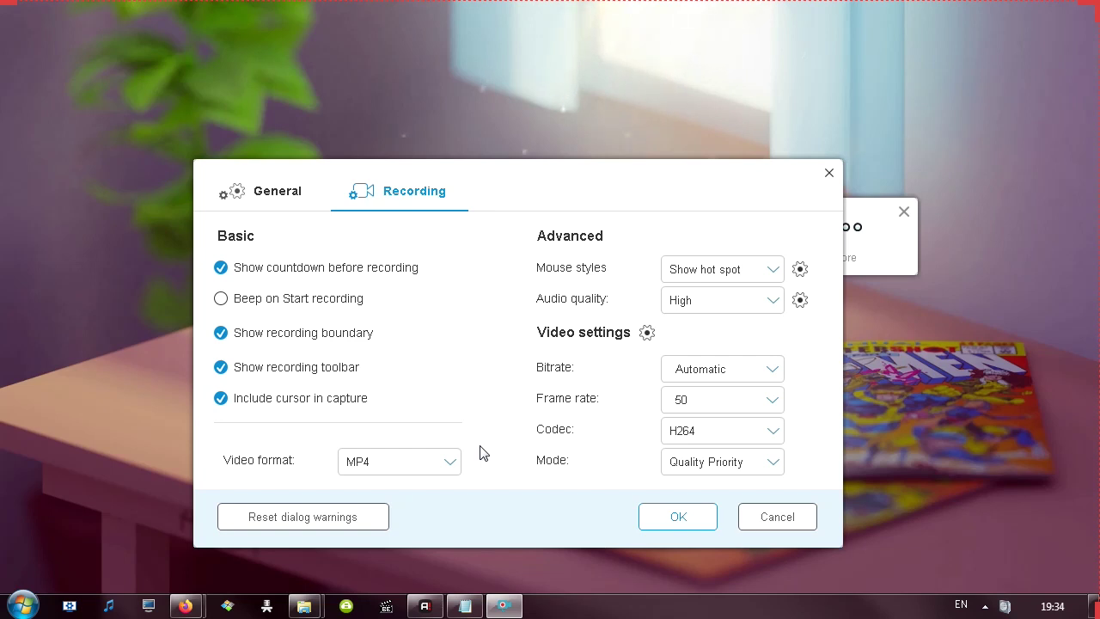
left_click(651, 516)
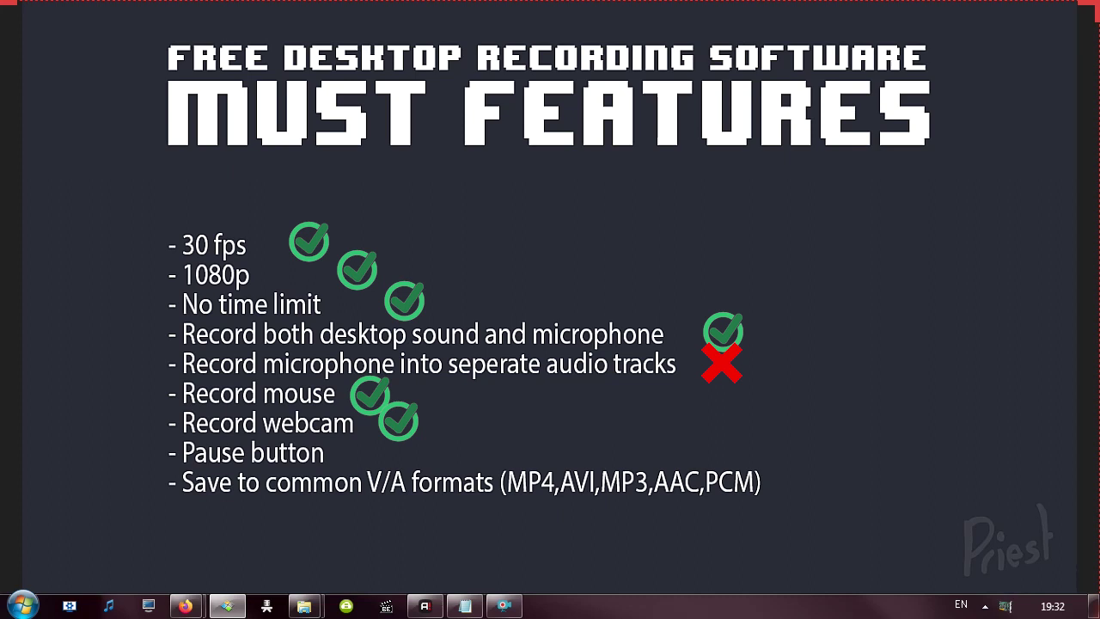
- Show the recorder's tray menu with its Pause option, then dismiss it back to the slide
left_click(985, 606)
right_click(983, 521)
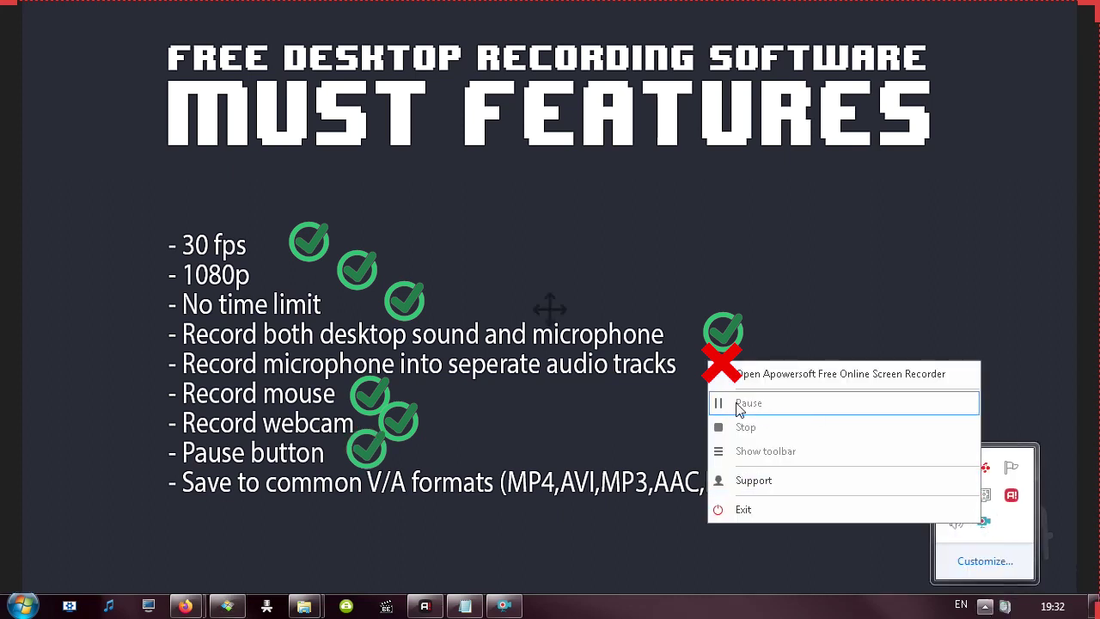
left_click(434, 461)
mouse_move(391, 500)
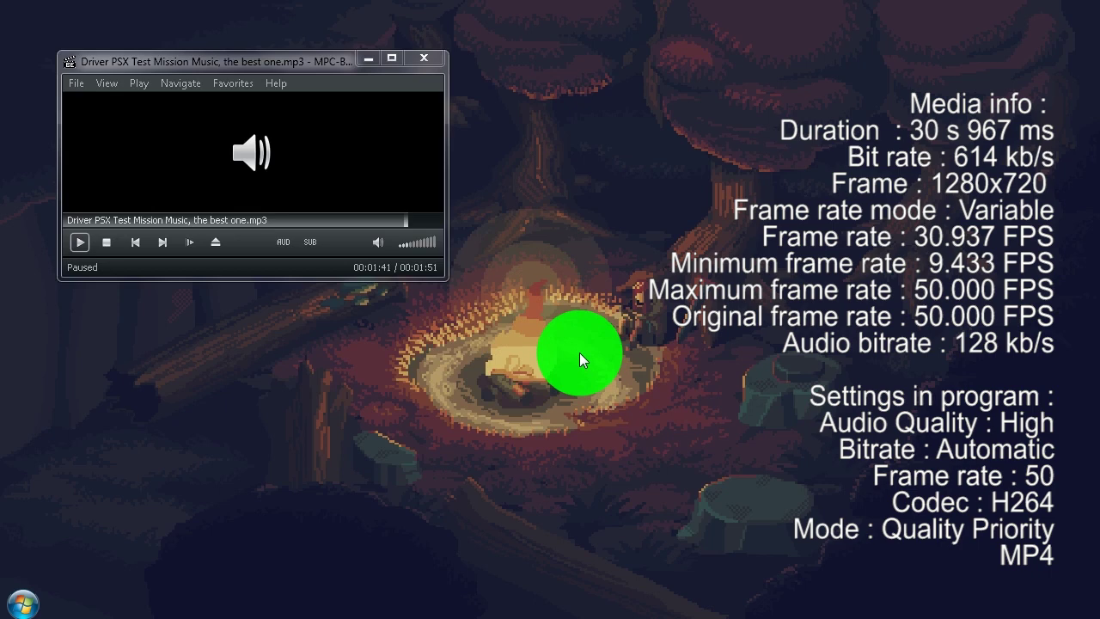
- Play the music track from 00:30 and move the MPC-BE window to the top-right corner
left_click(79, 242)
left_click(165, 221)
left_click_drag(318, 52, 564, 42)
left_click_drag(280, 57, 928, 27)
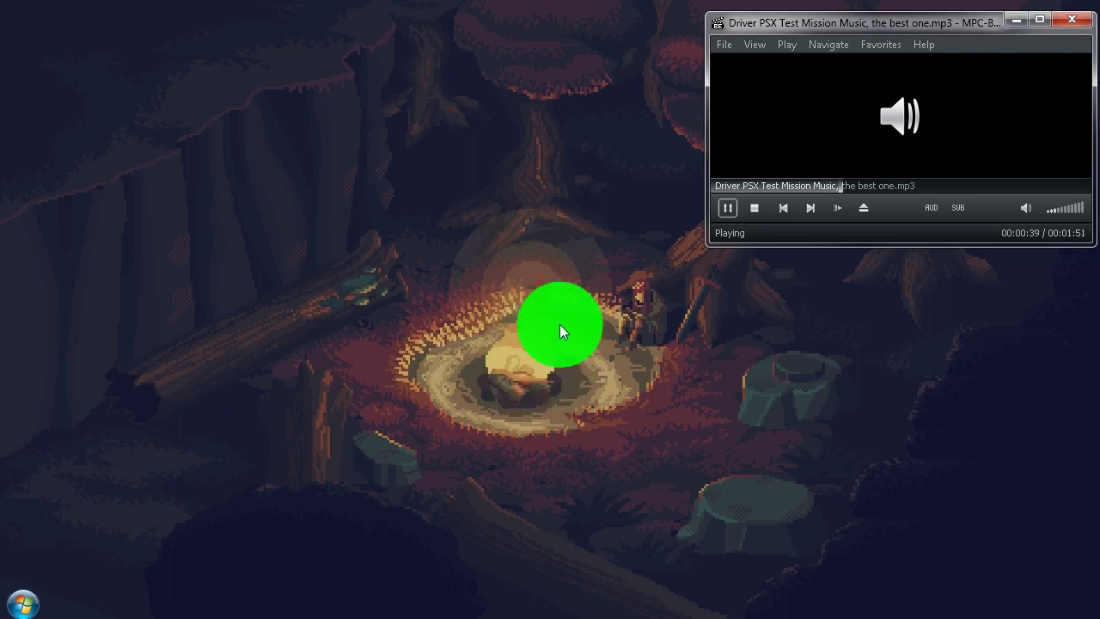
left_click_drag(764, 30, 757, 24)
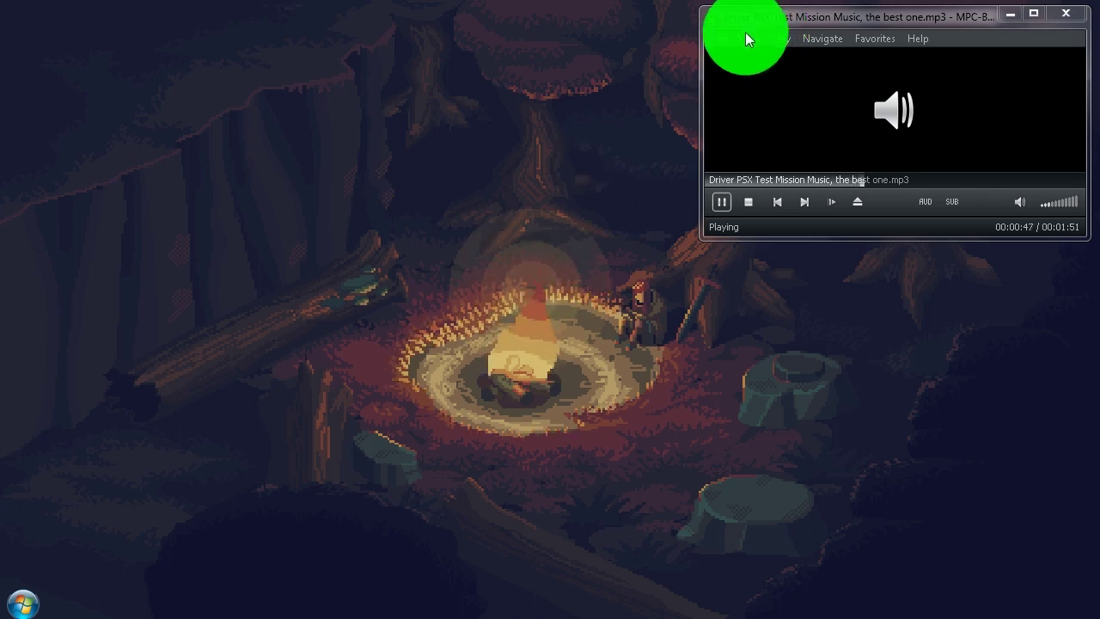
- Lower the player volume to 13% and return focus to the desktop
left_click(1078, 208)
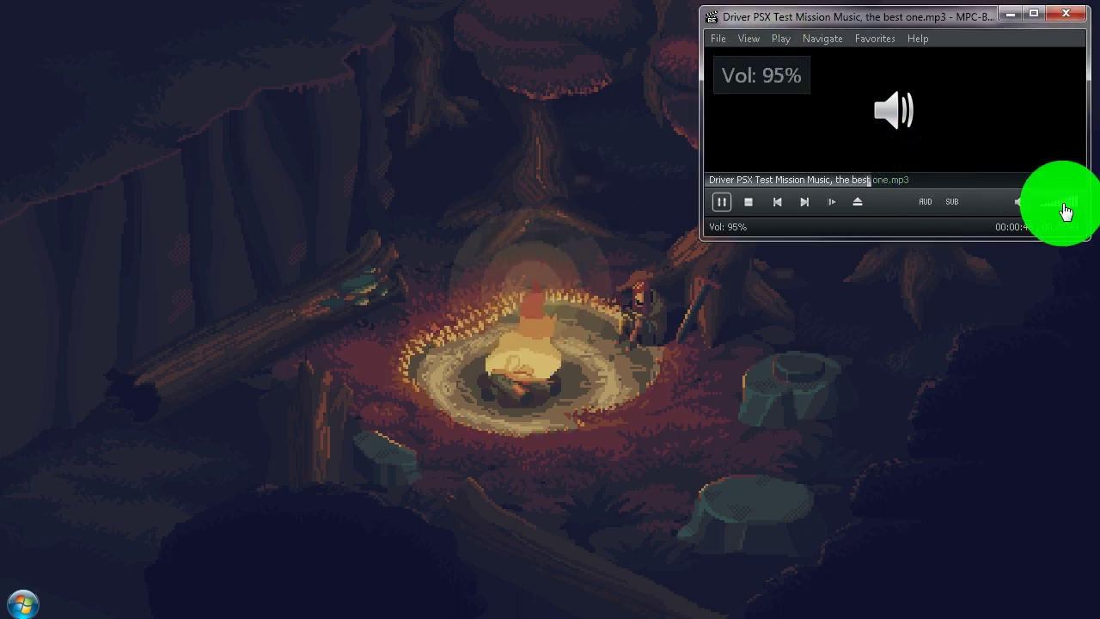
left_click_drag(1058, 207, 1050, 204)
left_click(592, 162)
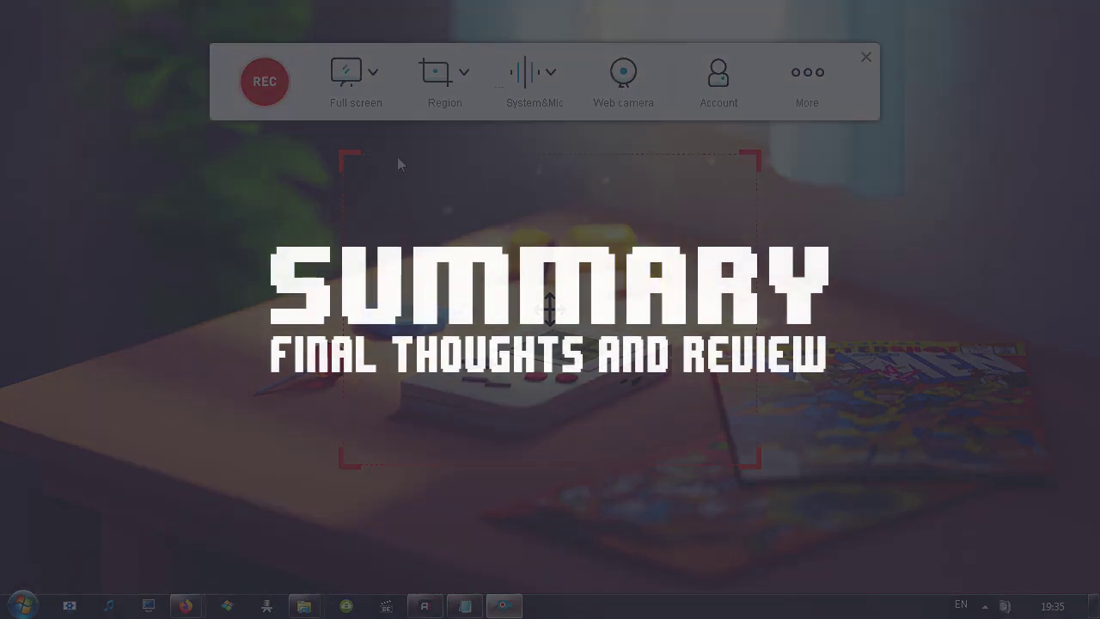
- Nudge the recorder toolbar down, then up-left to sit near the top of the screen
left_click_drag(216, 79, 216, 95)
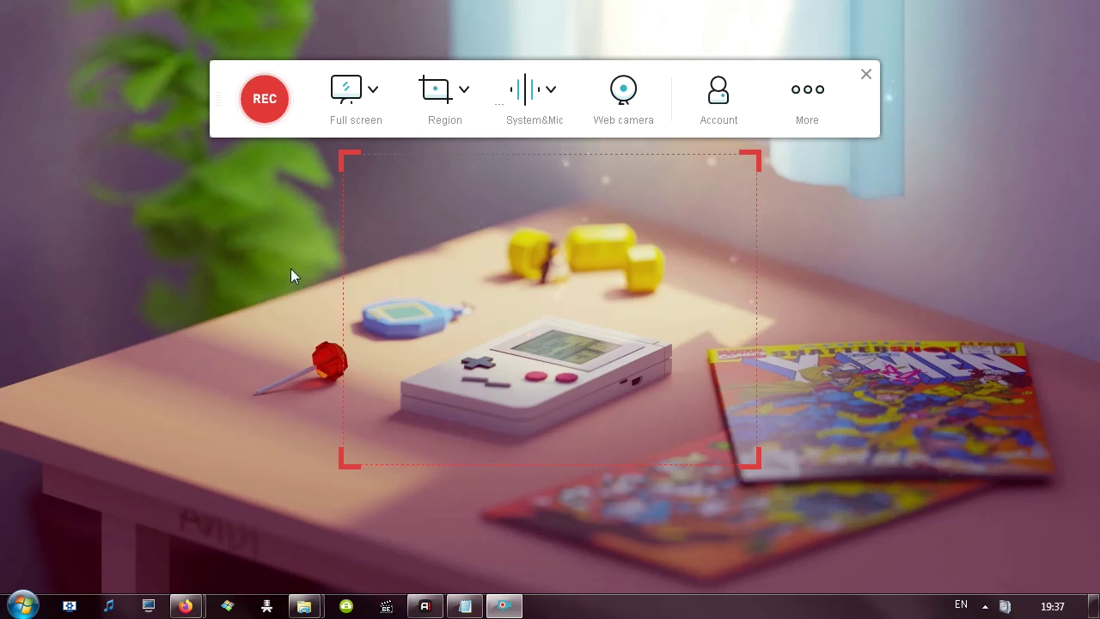
left_click_drag(216, 80, 209, 71)
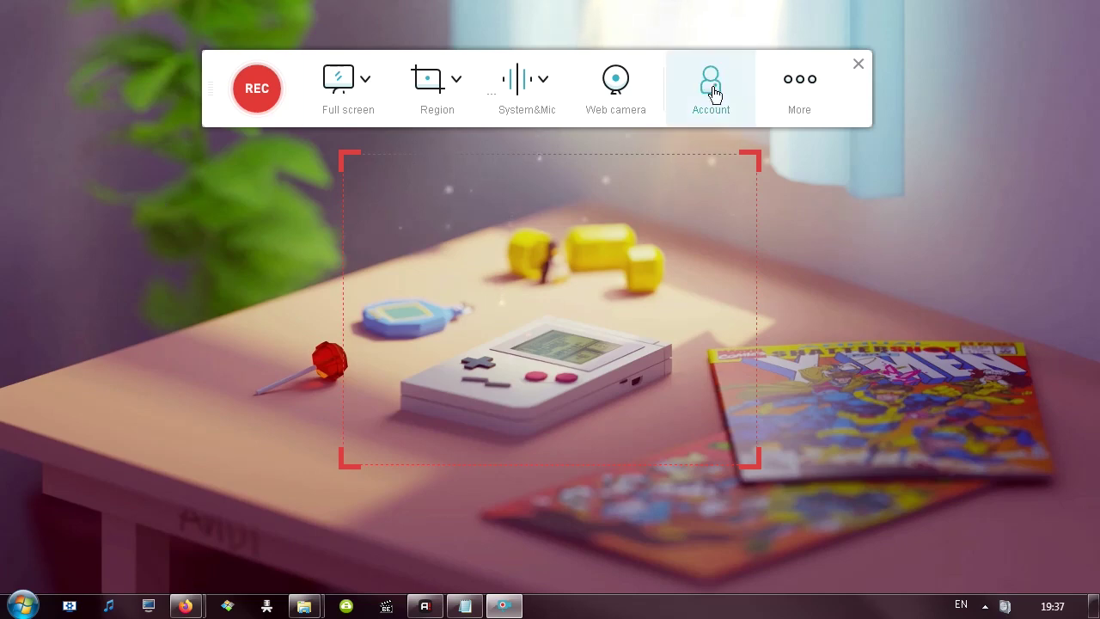
left_click(802, 80)
left_click(794, 114)
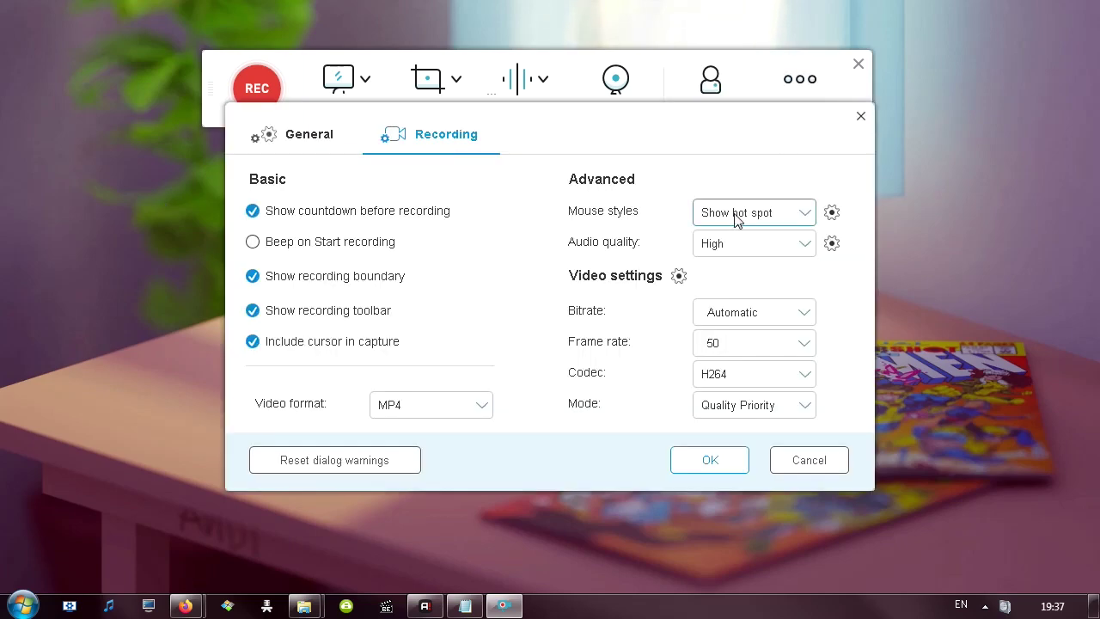
left_click(840, 210)
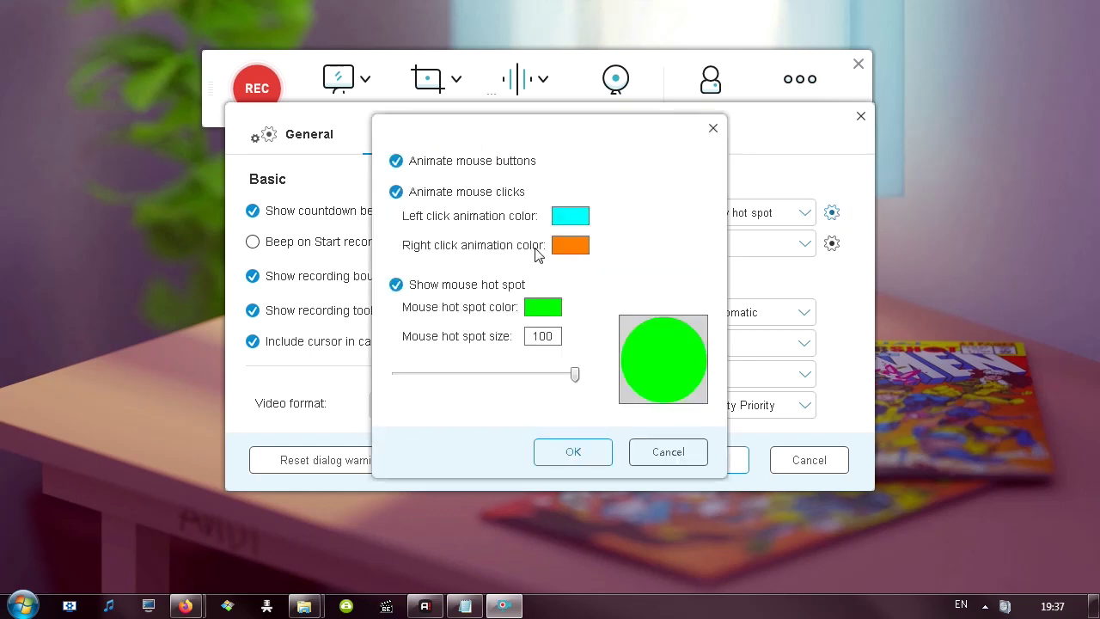
left_click(678, 457)
left_click(677, 457)
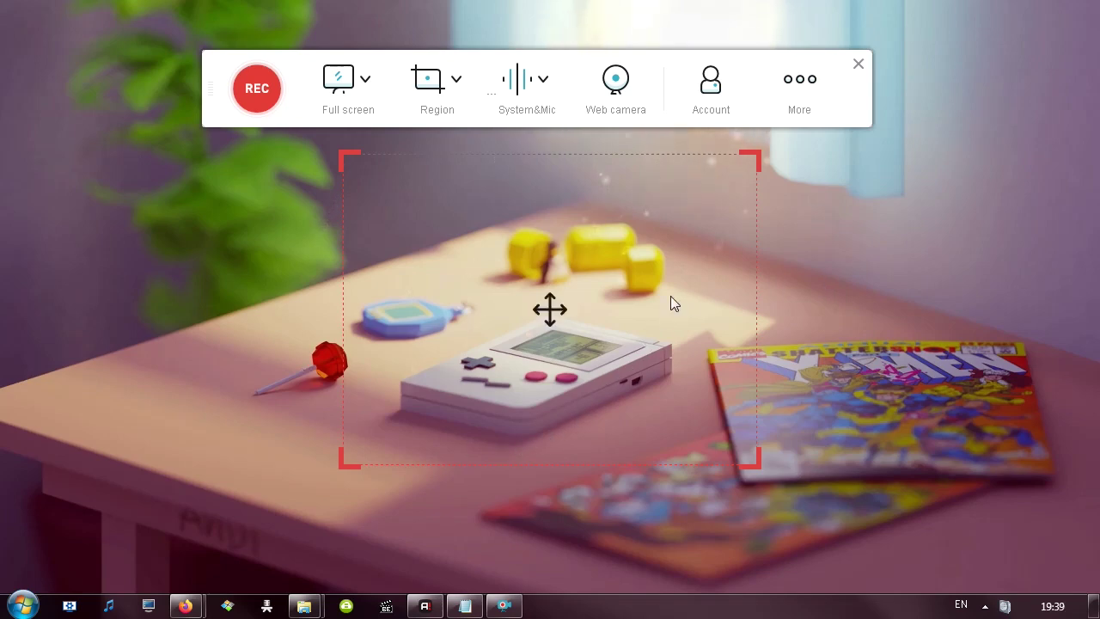
left_click(813, 107)
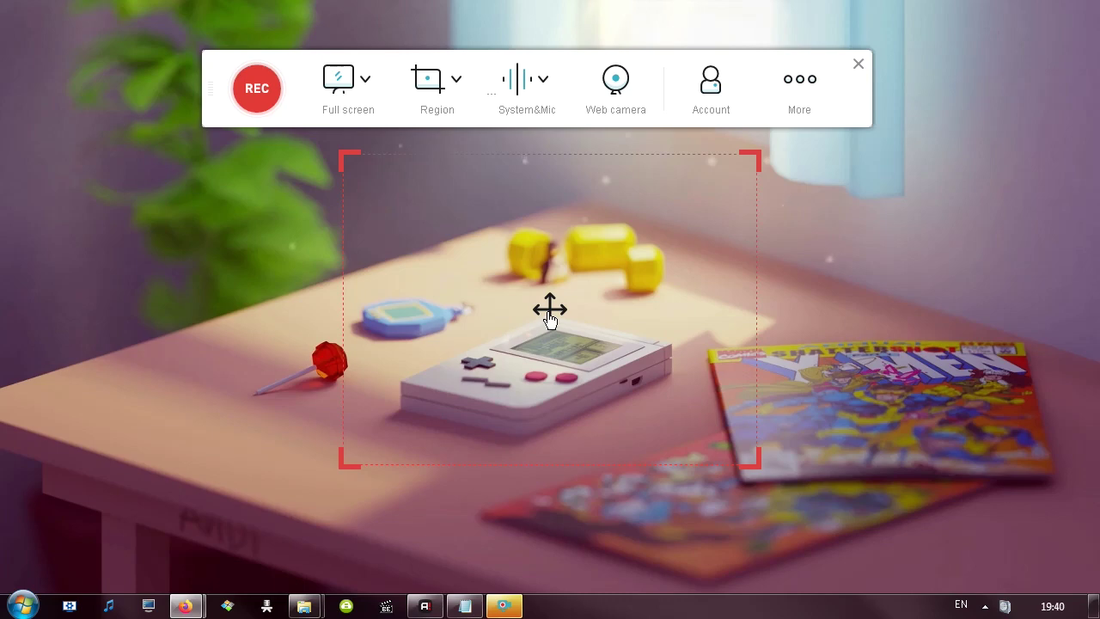
left_click(858, 65)
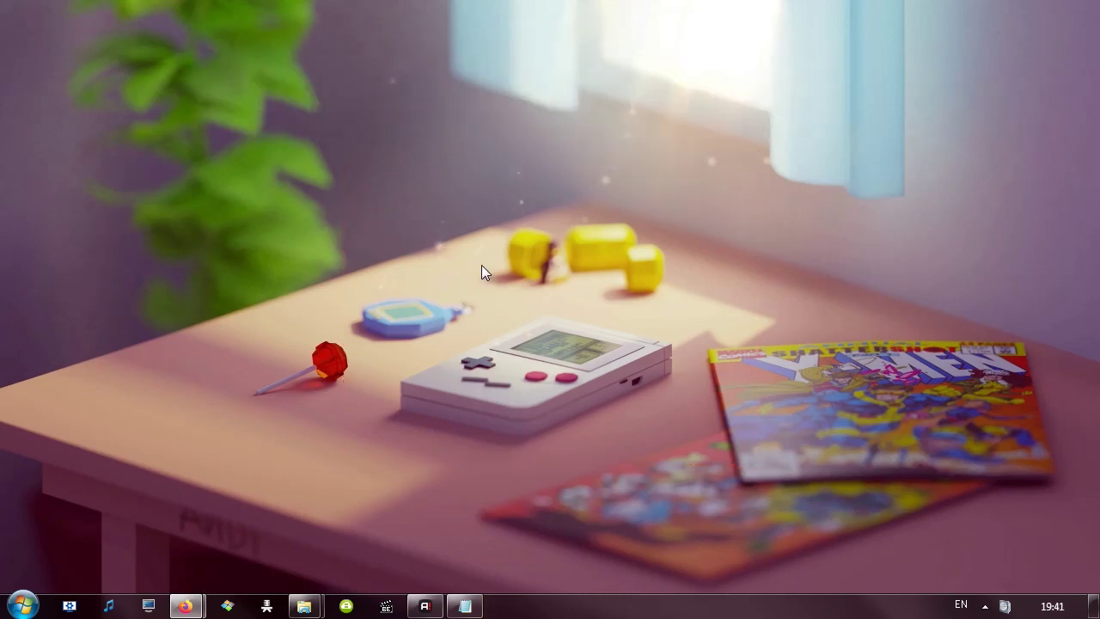